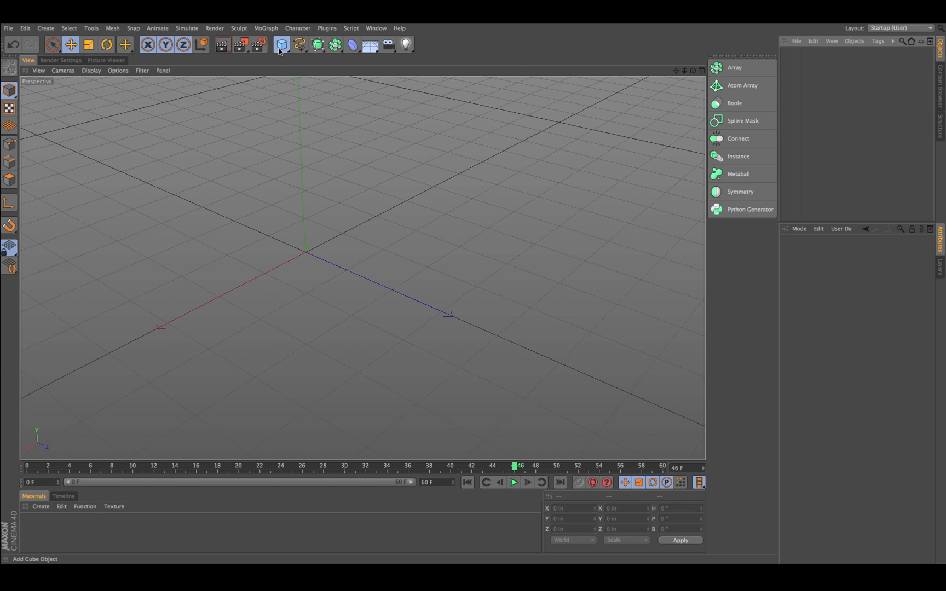
# Step: Add a cube and shrink it to about 23.1 in along X and 17.9 in along Y
pyautogui.moveTo(279, 51); pyautogui.dragTo(354, 60)
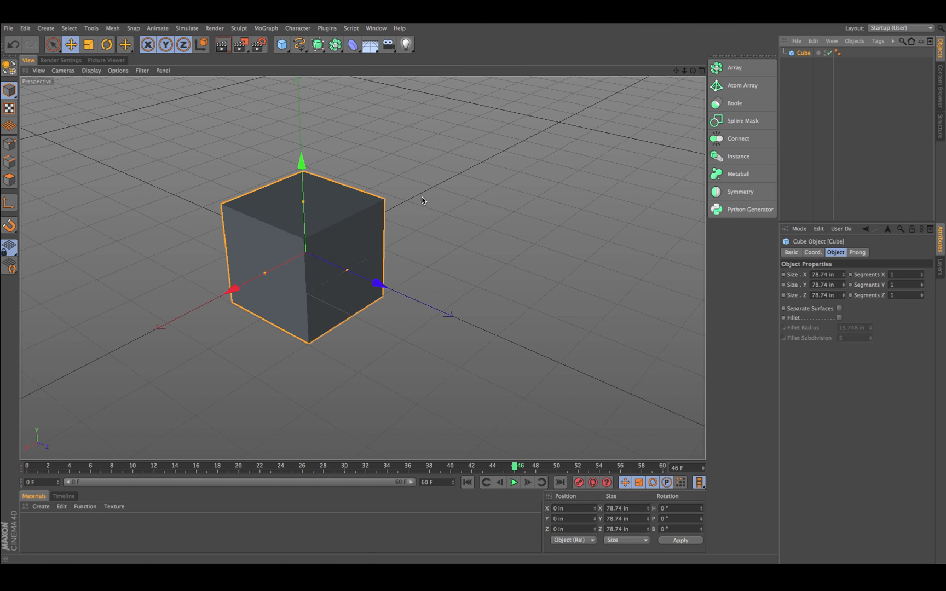
pyautogui.moveTo(264, 275); pyautogui.dragTo(294, 257)
pyautogui.moveTo(303, 202); pyautogui.dragTo(305, 241)
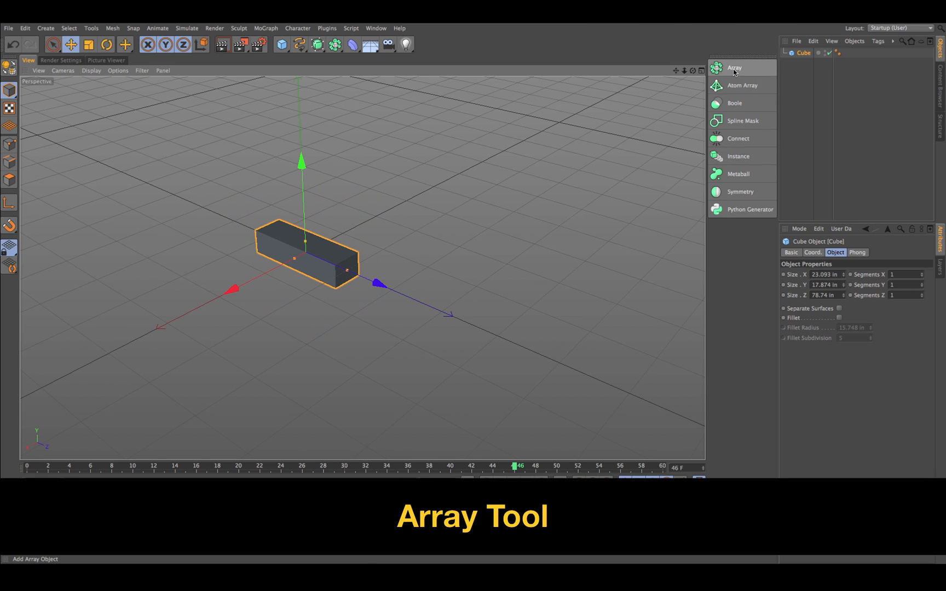
# Step: Add an Array object and make the cube its child
pyautogui.click(734, 68)
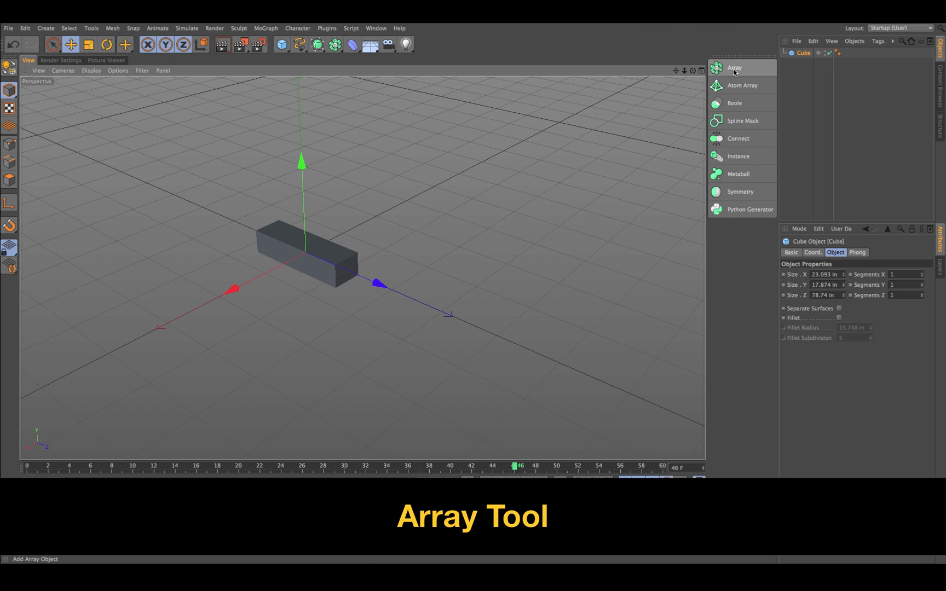
pyautogui.click(335, 46)
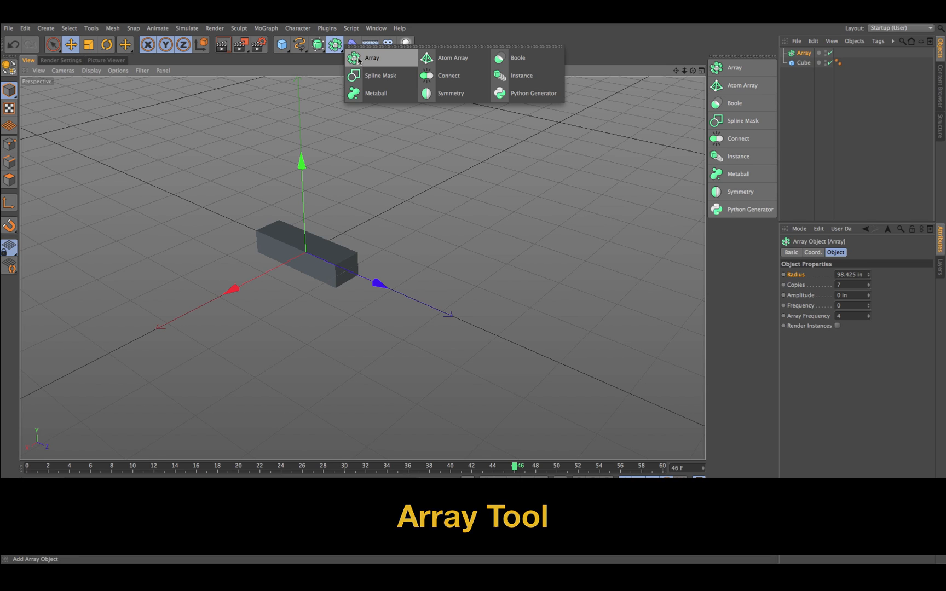
pyautogui.click(803, 63)
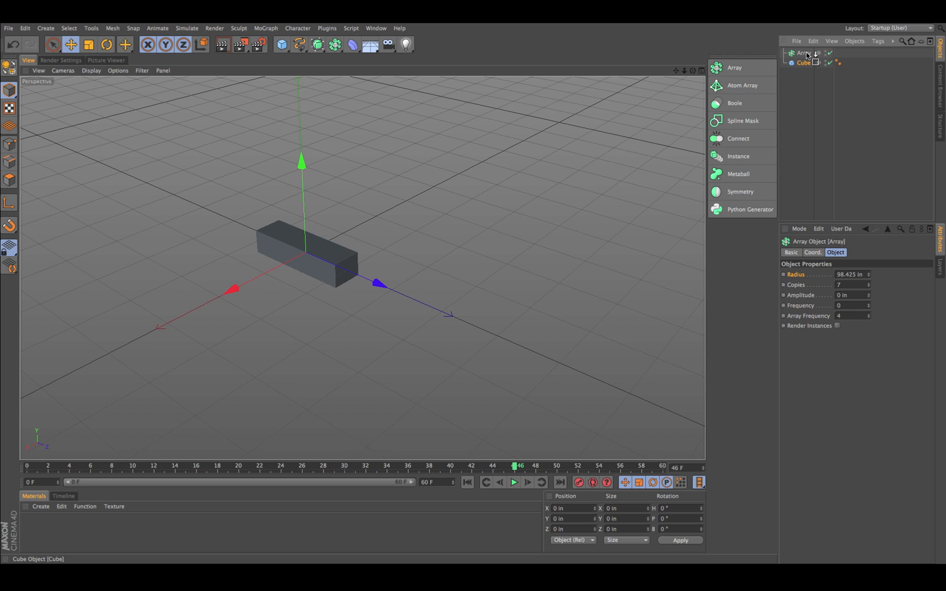
pyautogui.moveTo(808, 55); pyautogui.dragTo(806, 54)
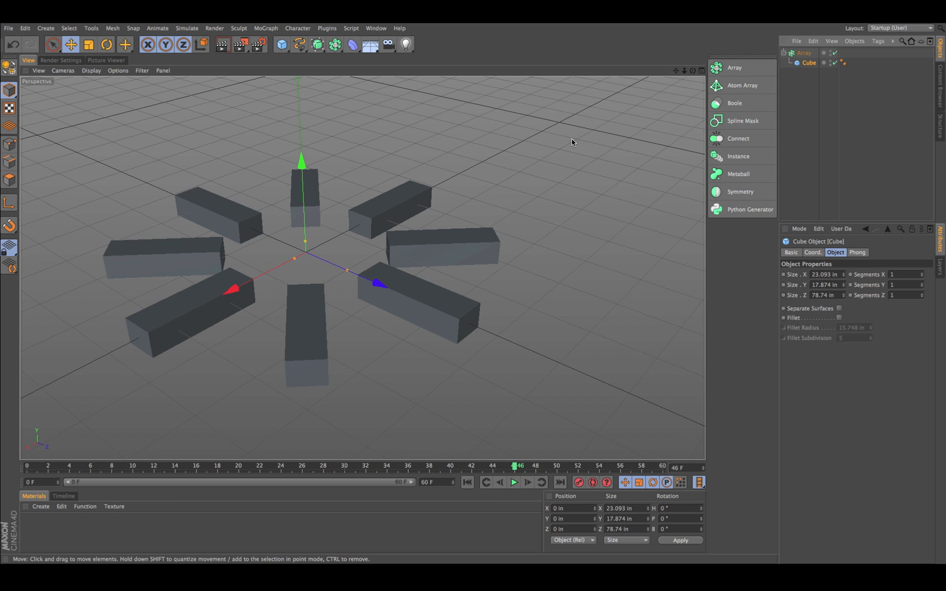
# Step: Set the array's radius to about 114.4 in, copies to 11, amplitude to 2 in and frequency to 0.6
pyautogui.scroll(3, 571, 138)
pyautogui.keyDown('alt'); pyautogui.moveTo(508, 173); pyautogui.dragTo(507, 170); pyautogui.keyUp('alt')
pyautogui.keyDown('alt'); pyautogui.moveTo(507, 170); pyautogui.dragTo(499, 171, button='middle'); pyautogui.keyUp('alt')
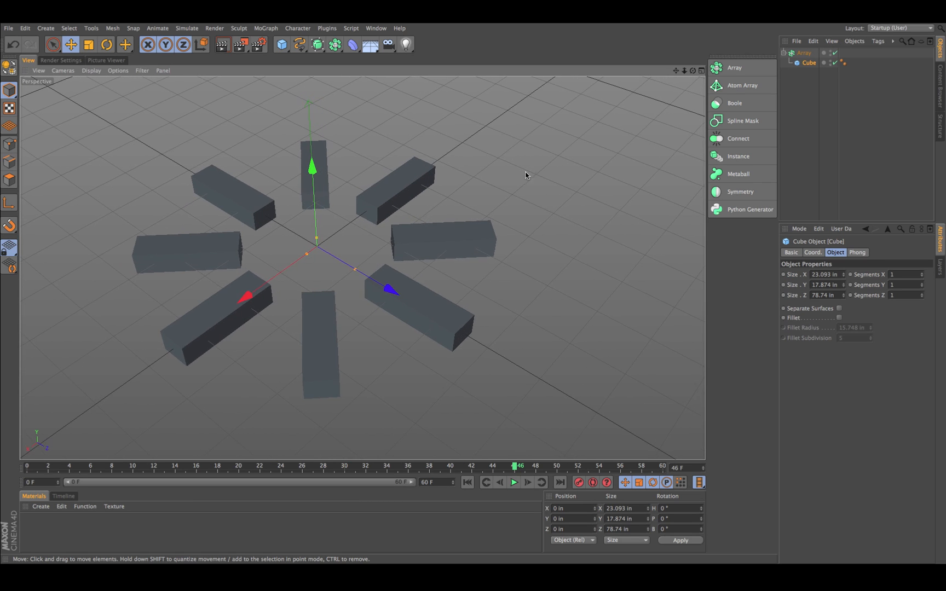
pyautogui.keyDown('alt'); pyautogui.moveTo(529, 172); pyautogui.dragTo(507, 165, button='right'); pyautogui.keyUp('alt')
pyautogui.keyDown('alt'); pyautogui.moveTo(507, 164); pyautogui.dragTo(513, 163); pyautogui.keyUp('alt')
pyautogui.keyDown('alt'); pyautogui.moveTo(513, 162); pyautogui.dragTo(501, 161, button='middle'); pyautogui.keyUp('alt')
pyautogui.keyDown('alt'); pyautogui.moveTo(492, 156); pyautogui.dragTo(504, 157, button='right'); pyautogui.keyUp('alt')
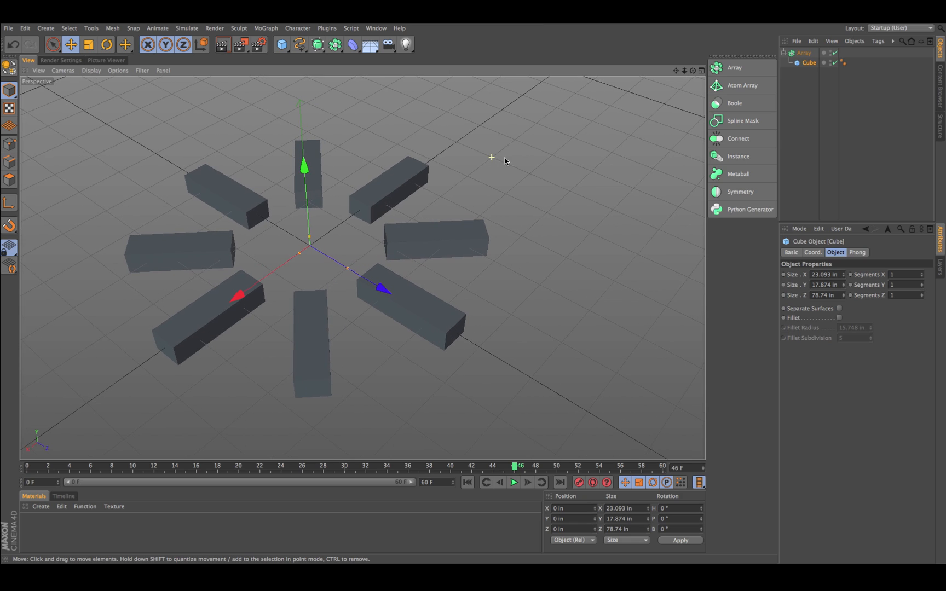
pyautogui.click(811, 55)
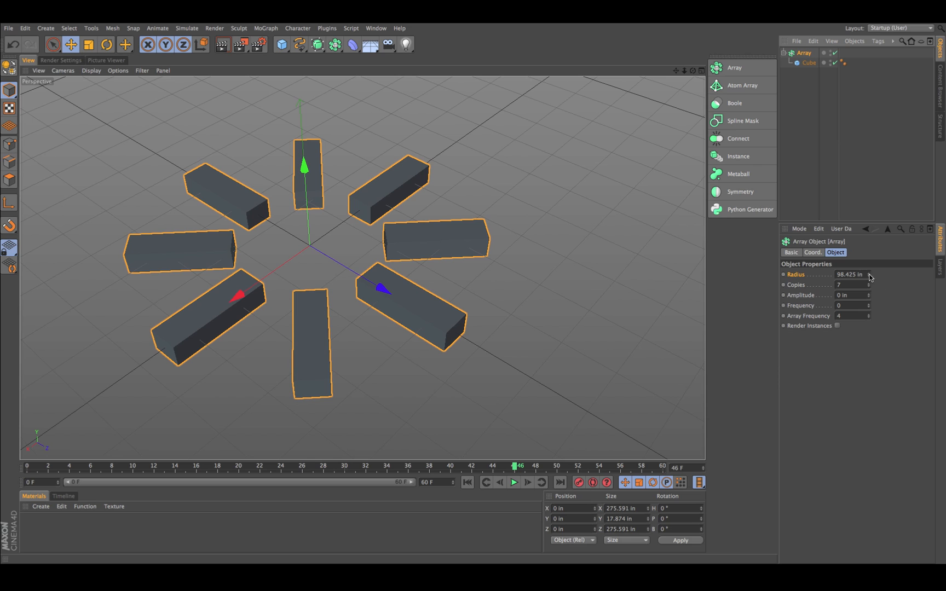
pyautogui.moveTo(870, 276)
pyautogui.mouseDown()
pyautogui.moveTo(869, 261)
pyautogui.moveTo(867, 287)
pyautogui.moveTo(869, 268)
pyautogui.moveTo(869, 277)
pyautogui.mouseUp()
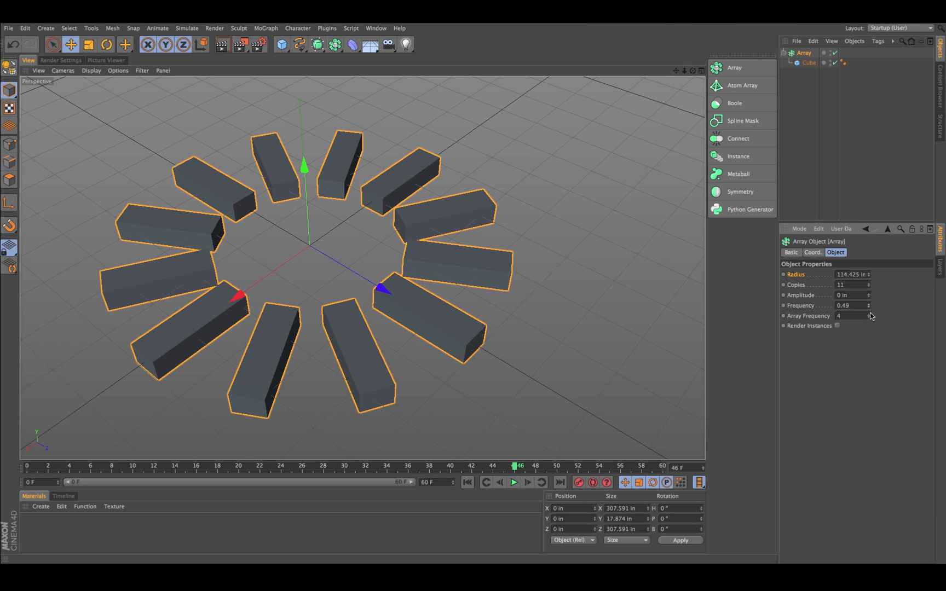
pyautogui.moveTo(871, 296); pyautogui.dragTo(871, 299)
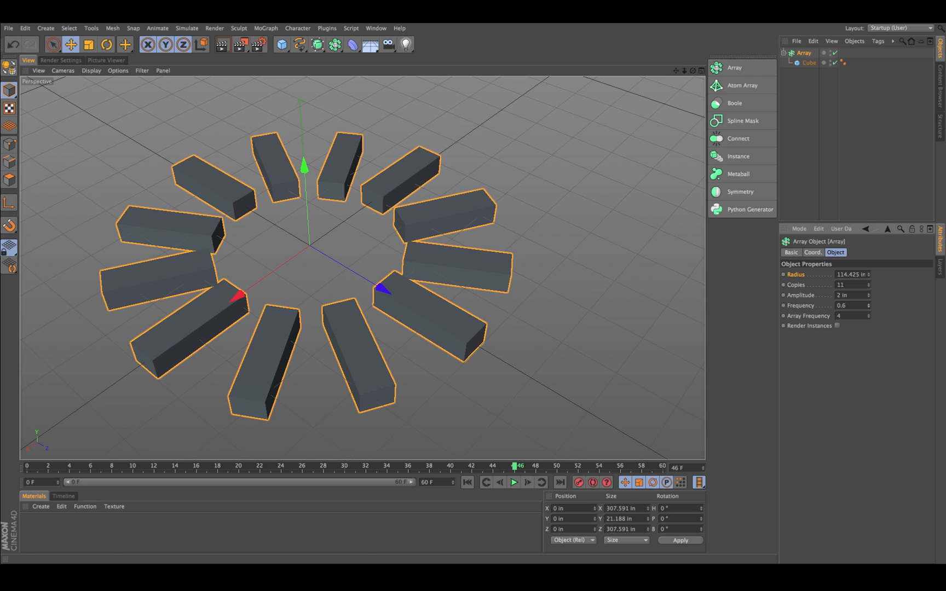
# Step: Increase the array's number of copies to 14
pyautogui.keyDown('alt'); pyautogui.moveTo(508, 212); pyautogui.dragTo(530, 189); pyautogui.keyUp('alt')
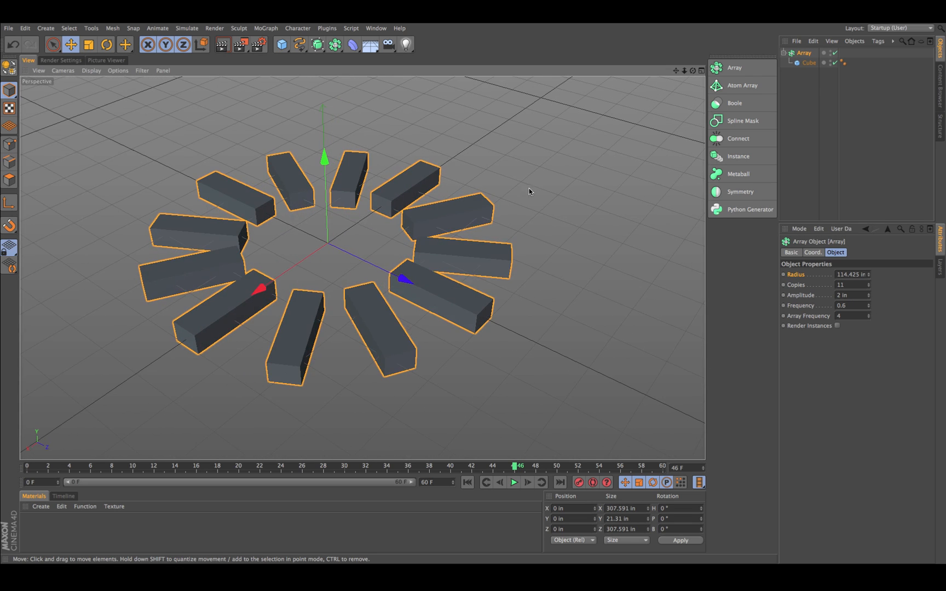
pyautogui.click(868, 283)
pyautogui.click(869, 283)
pyautogui.click(868, 283)
# Step: Add a second Array object and nest the first array inside it
pyautogui.keyDown('alt'); pyautogui.moveTo(599, 256); pyautogui.dragTo(540, 220); pyautogui.keyUp('alt')
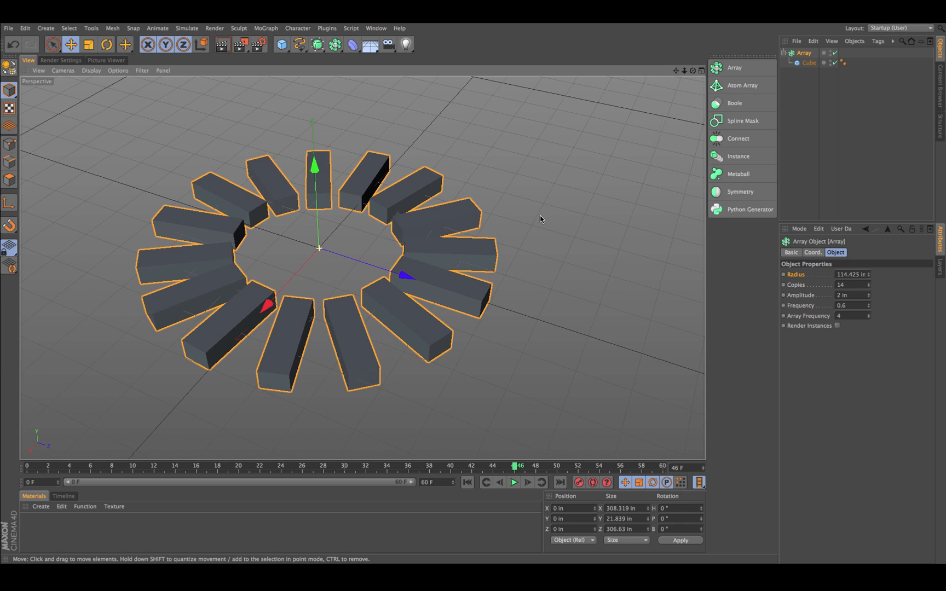
pyautogui.click(735, 68)
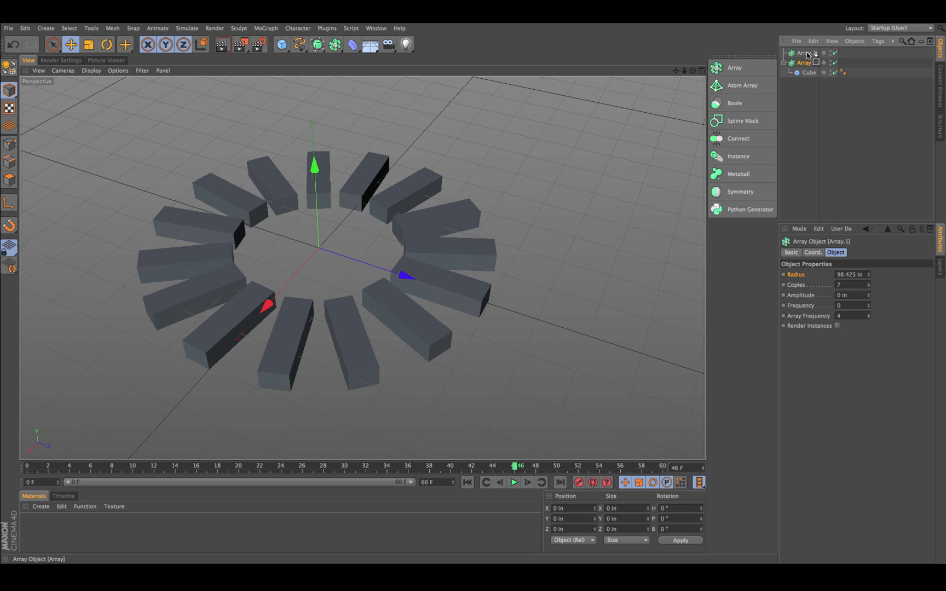
pyautogui.moveTo(808, 55); pyautogui.dragTo(806, 53)
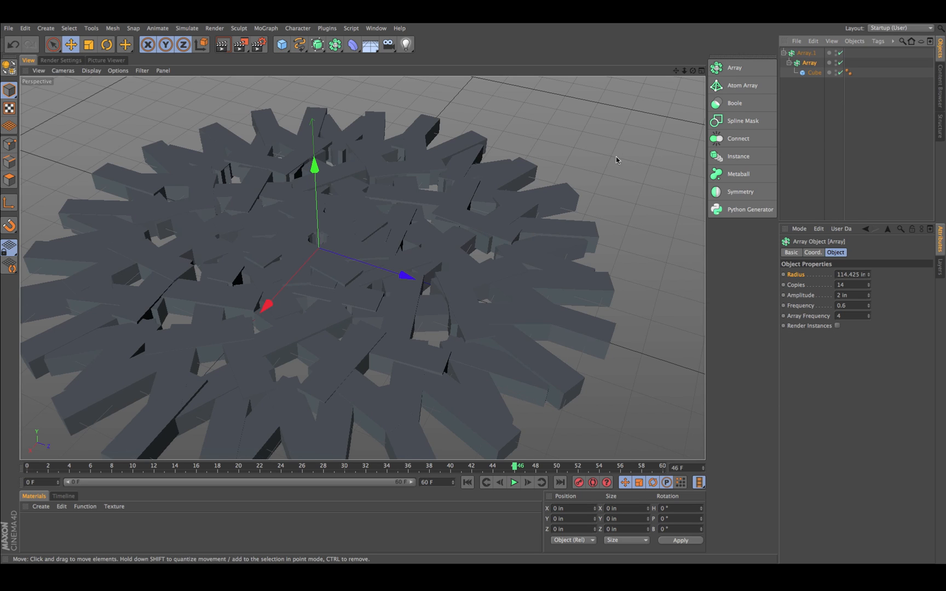
# Step: Try radii of about 238.4 in and 114 in on the outer array
pyautogui.scroll(-3, 580, 153)
pyautogui.scroll(2, 521, 150)
pyautogui.scroll(1, 521, 151)
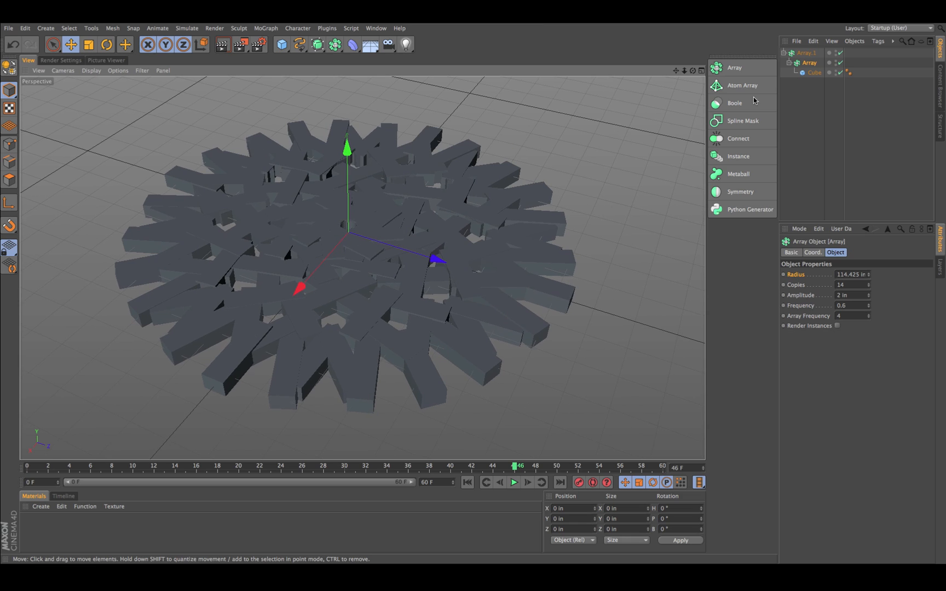
pyautogui.click(806, 53)
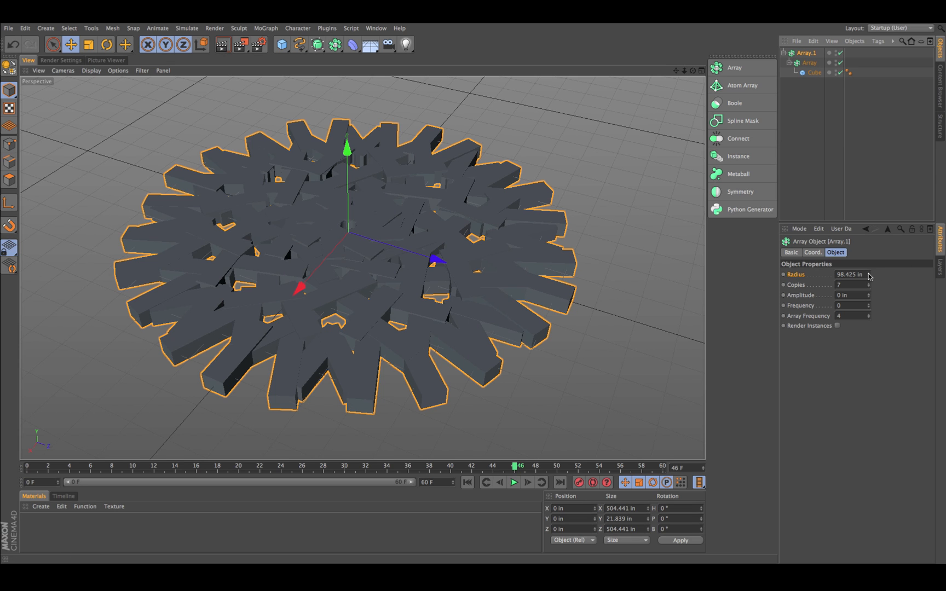
pyautogui.moveTo(870, 277); pyautogui.dragTo(907, 277)
pyautogui.scroll(-6, 432, 273)
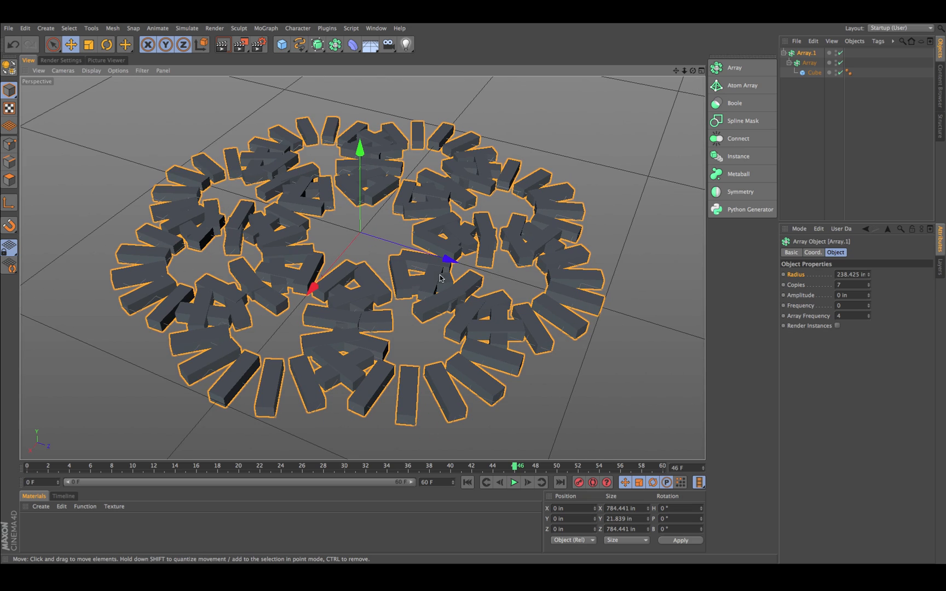
pyautogui.moveTo(868, 276); pyautogui.dragTo(843, 276)
# Step: Reduce the outer array's radius to 0 in
pyautogui.keyDown('alt'); pyautogui.moveTo(583, 232); pyautogui.dragTo(638, 236, button='right'); pyautogui.keyUp('alt')
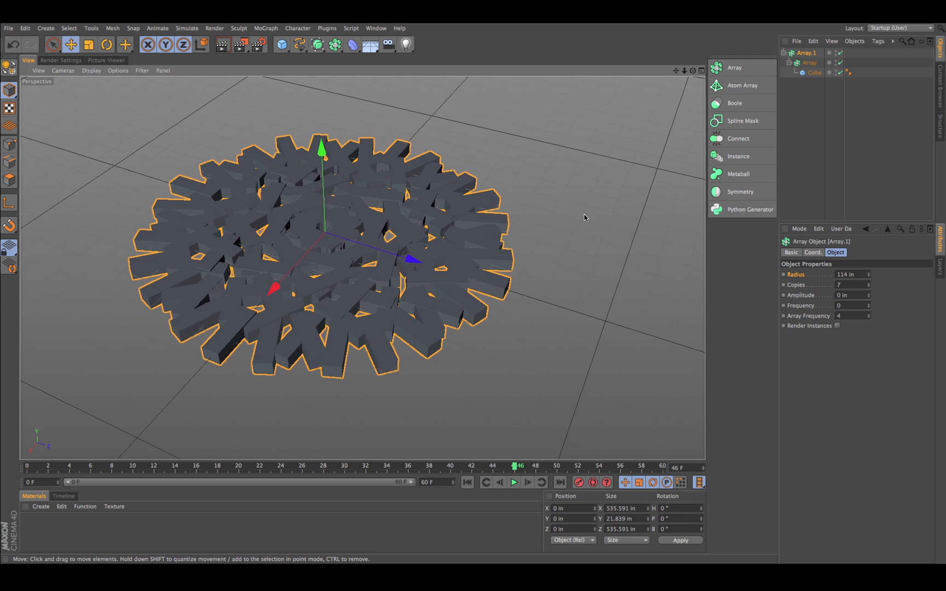
pyautogui.keyDown('alt'); pyautogui.moveTo(585, 215); pyautogui.dragTo(610, 214, button='middle'); pyautogui.keyUp('alt')
pyautogui.keyDown('alt'); pyautogui.moveTo(538, 194); pyautogui.dragTo(556, 198, button='right'); pyautogui.keyUp('alt')
pyautogui.keyDown('alt'); pyautogui.moveTo(556, 193); pyautogui.dragTo(552, 207); pyautogui.keyUp('alt')
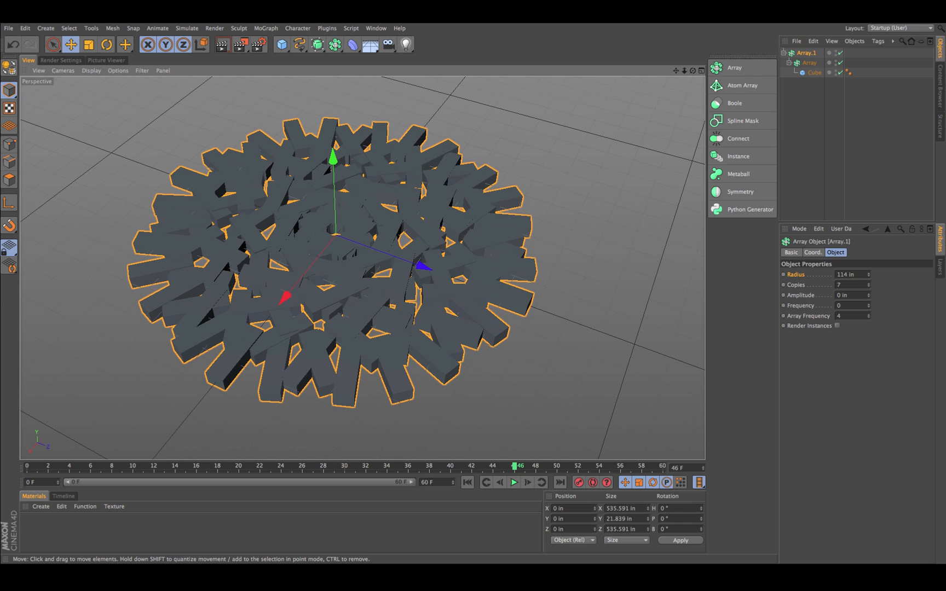
pyautogui.moveTo(868, 278); pyautogui.dragTo(843, 275)
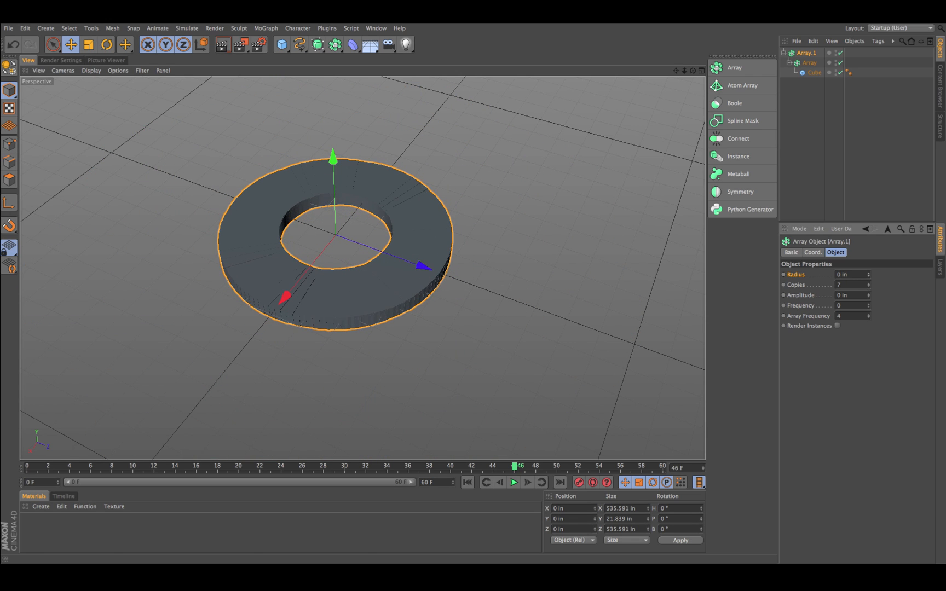
# Step: Keyframe the outer array's radius at 0 in on frame 0 and 224 in on frame 60
pyautogui.keyDown('alt'); pyautogui.moveTo(527, 153); pyautogui.dragTo(570, 163, button='right'); pyautogui.keyUp('alt')
pyautogui.keyDown('alt'); pyautogui.moveTo(570, 163); pyautogui.dragTo(577, 167, button='middle'); pyautogui.keyUp('alt')
pyautogui.keyDown('alt'); pyautogui.moveTo(577, 166); pyautogui.dragTo(545, 153); pyautogui.keyUp('alt')
pyautogui.keyDown('alt'); pyautogui.moveTo(520, 153); pyautogui.dragTo(531, 150, button='middle'); pyautogui.keyUp('alt')
pyautogui.keyDown('alt'); pyautogui.moveTo(531, 150); pyautogui.dragTo(535, 148, button='right'); pyautogui.keyUp('alt')
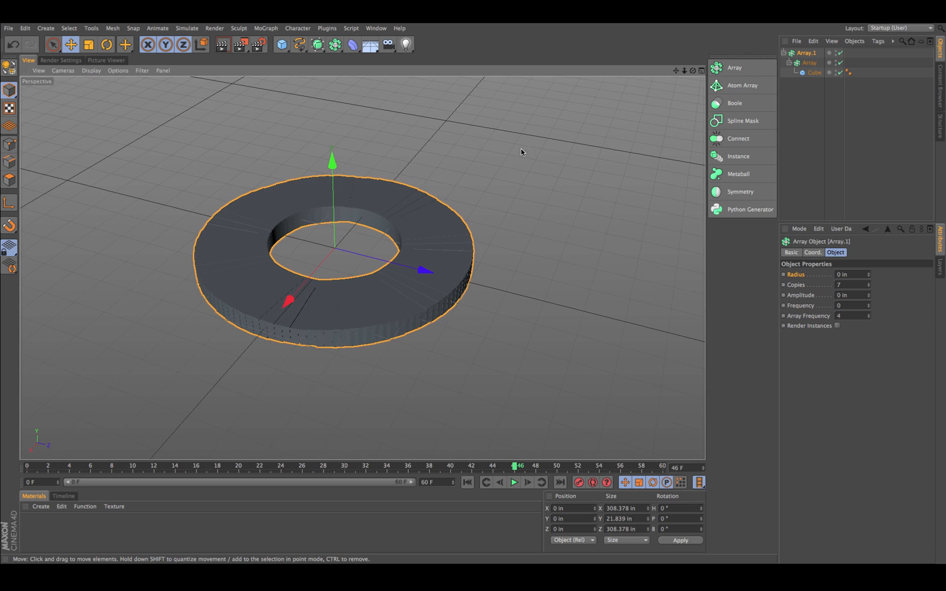
pyautogui.keyDown('alt'); pyautogui.moveTo(521, 151); pyautogui.dragTo(498, 167); pyautogui.keyUp('alt')
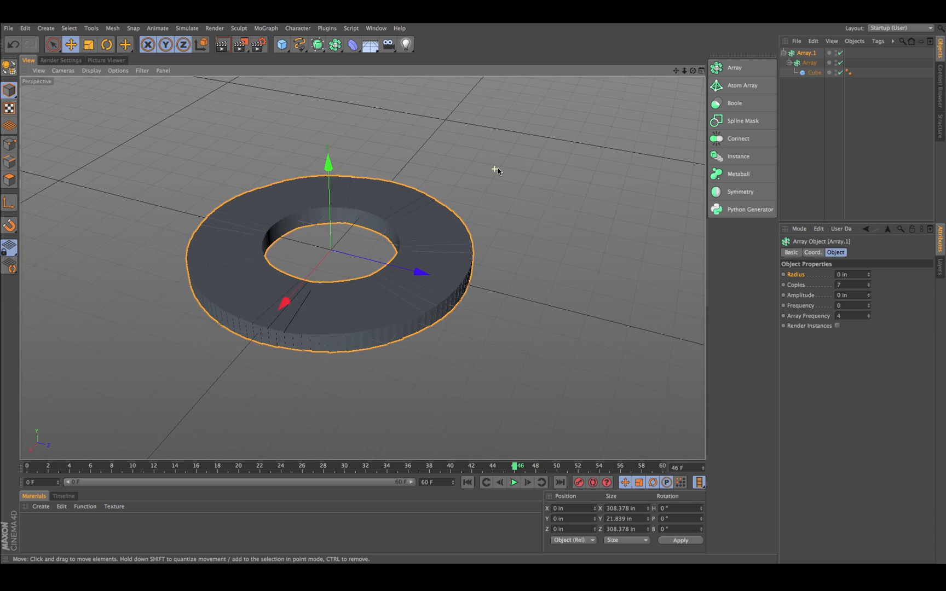
pyautogui.click(467, 482)
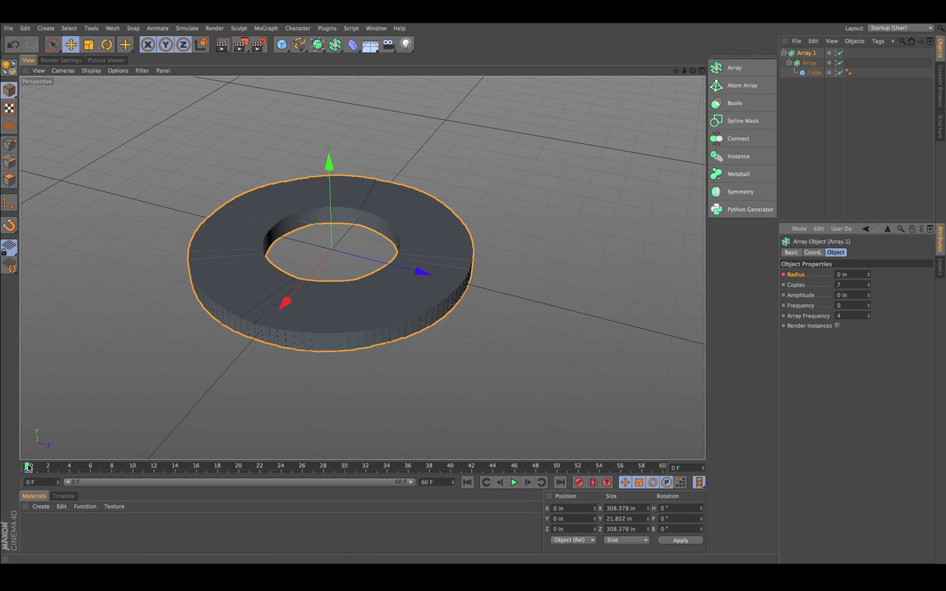
pyautogui.moveTo(27, 468); pyautogui.dragTo(599, 468)
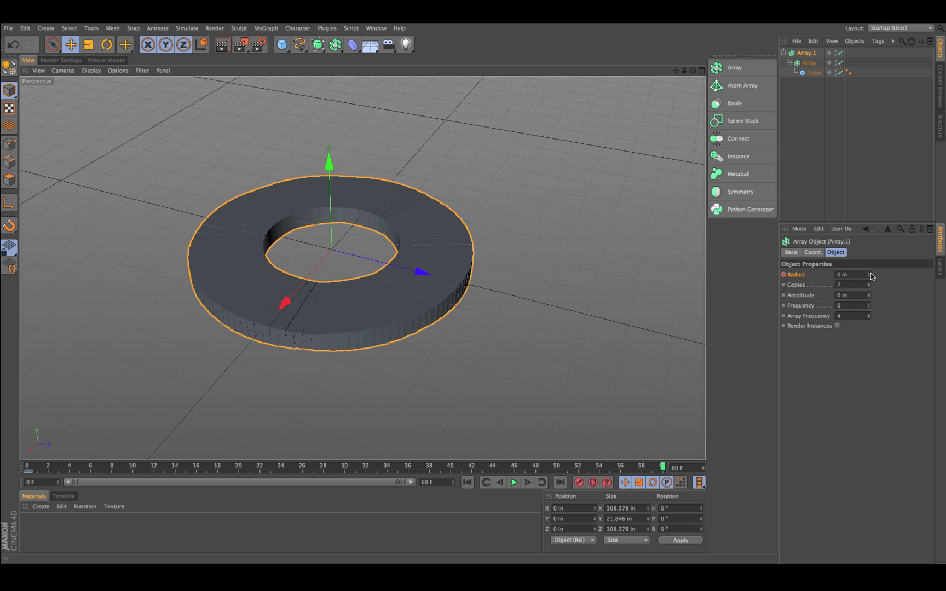
pyautogui.moveTo(869, 274); pyautogui.dragTo(813, 278)
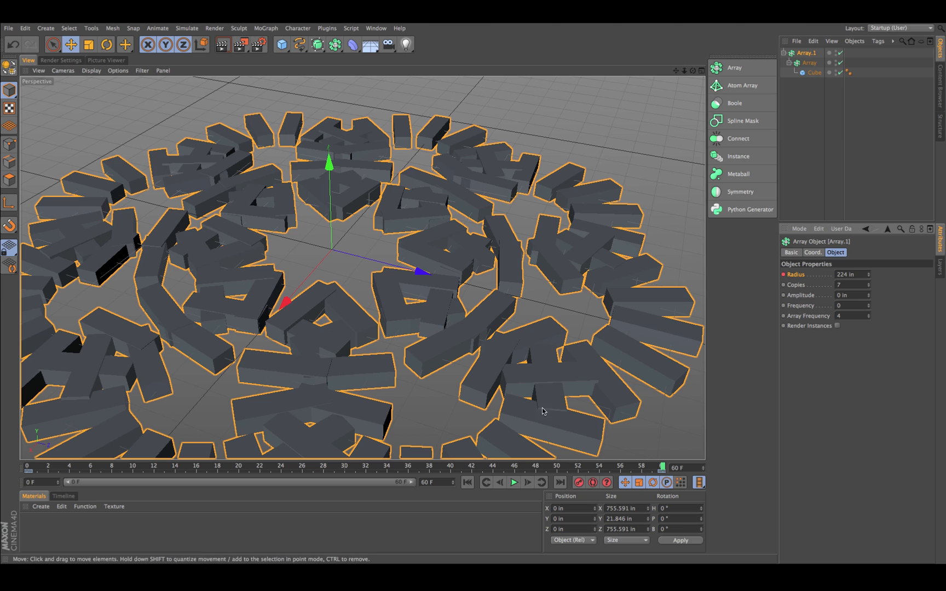
# Step: Play the radius animation from the first frame and stop it after watching the arrays spread
pyautogui.click(468, 483)
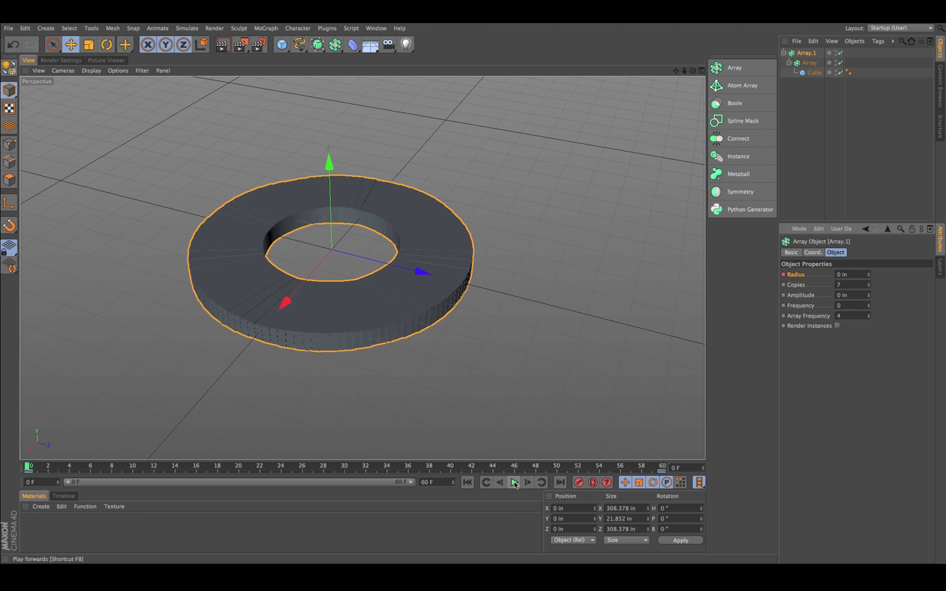
pyautogui.click(514, 481)
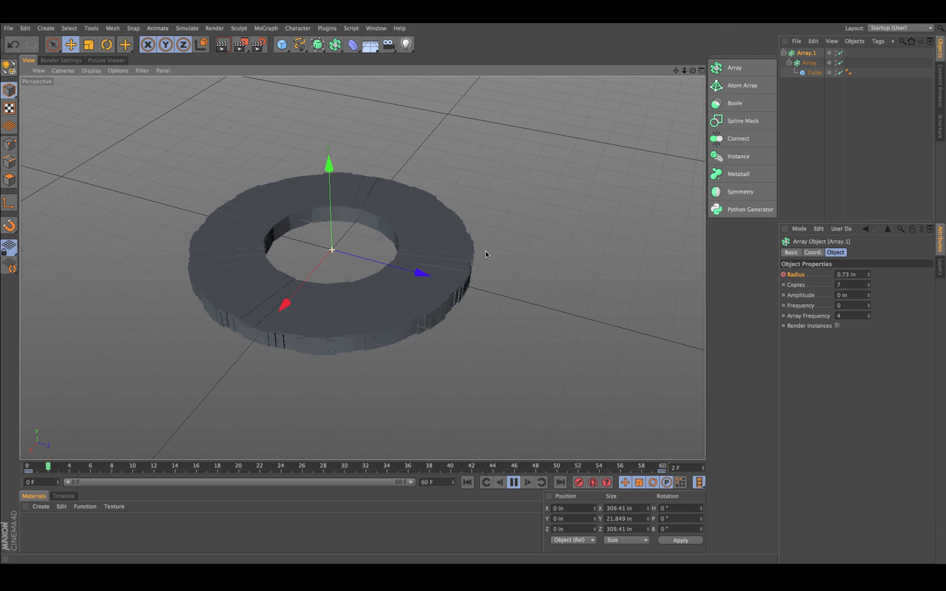
pyautogui.click(514, 483)
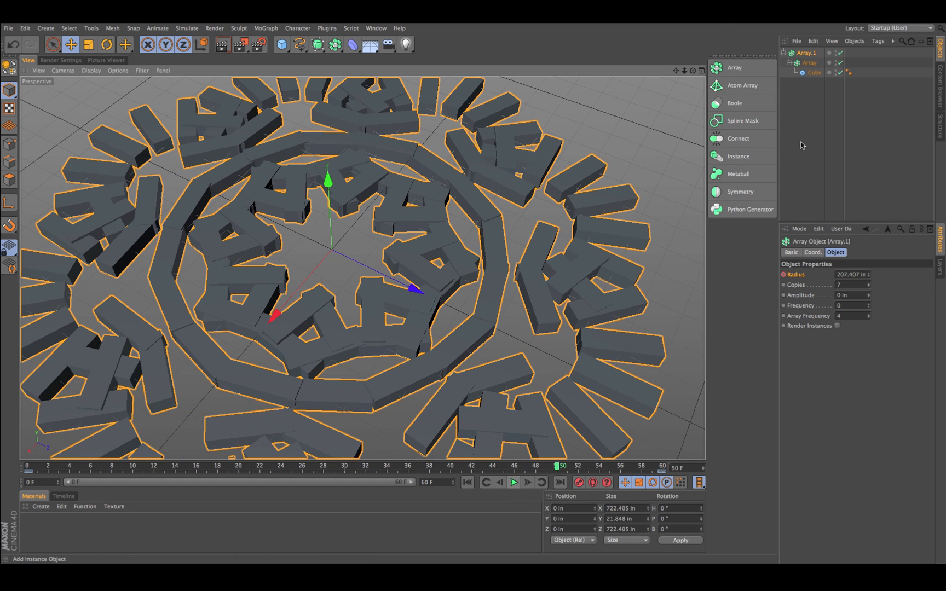
# Step: Delete the nested arrays with their cube and add a Cylinder primitive to the empty scene
pyautogui.click(820, 79)
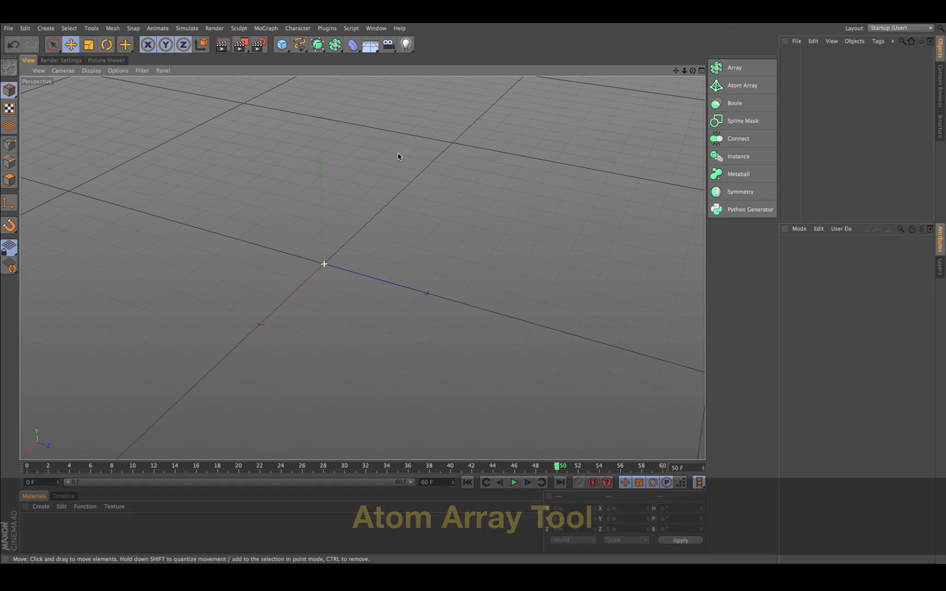
pyautogui.keyDown('alt'); pyautogui.moveTo(430, 157); pyautogui.dragTo(425, 160); pyautogui.keyUp('alt')
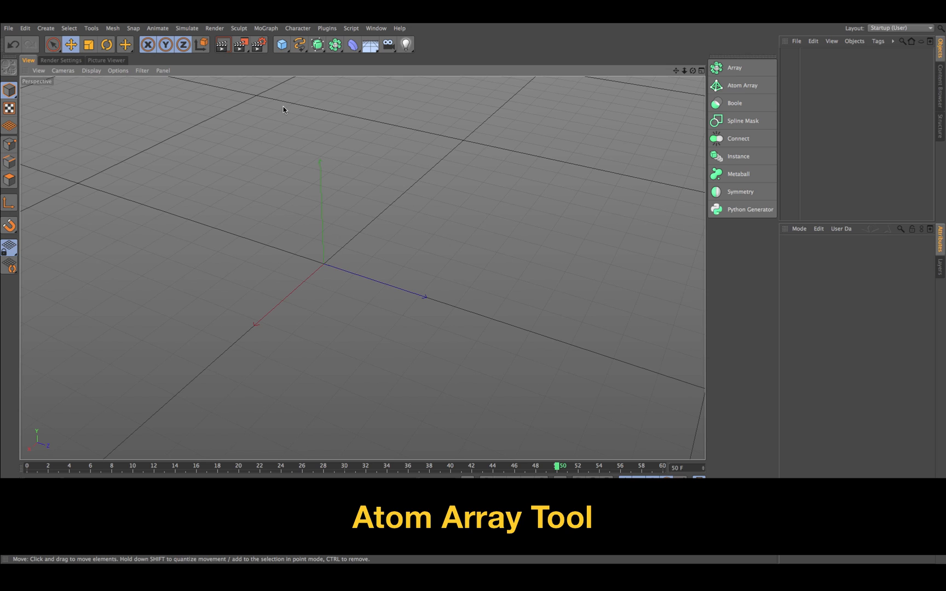
pyautogui.click(283, 46)
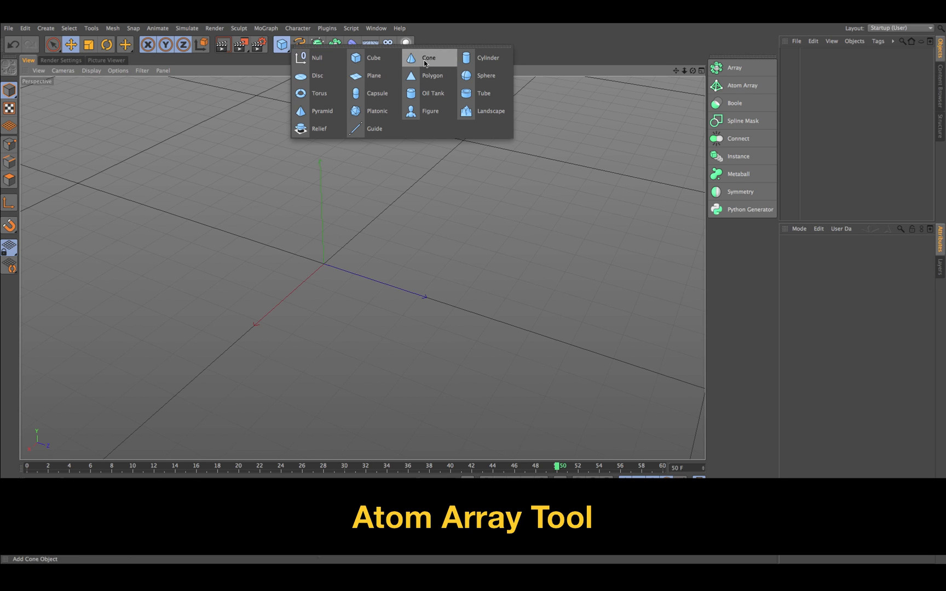
pyautogui.click(471, 60)
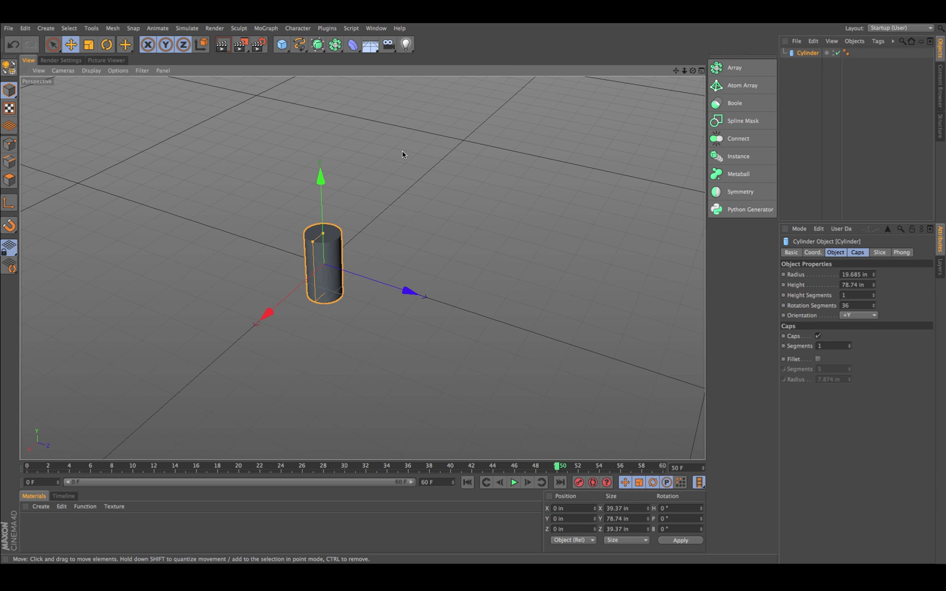
pyautogui.press('s')
pyautogui.keyDown('alt'); pyautogui.moveTo(520, 218); pyautogui.dragTo(514, 197); pyautogui.keyUp('alt')
pyautogui.keyDown('alt'); pyautogui.moveTo(514, 197); pyautogui.dragTo(497, 199, button='right'); pyautogui.keyUp('alt')
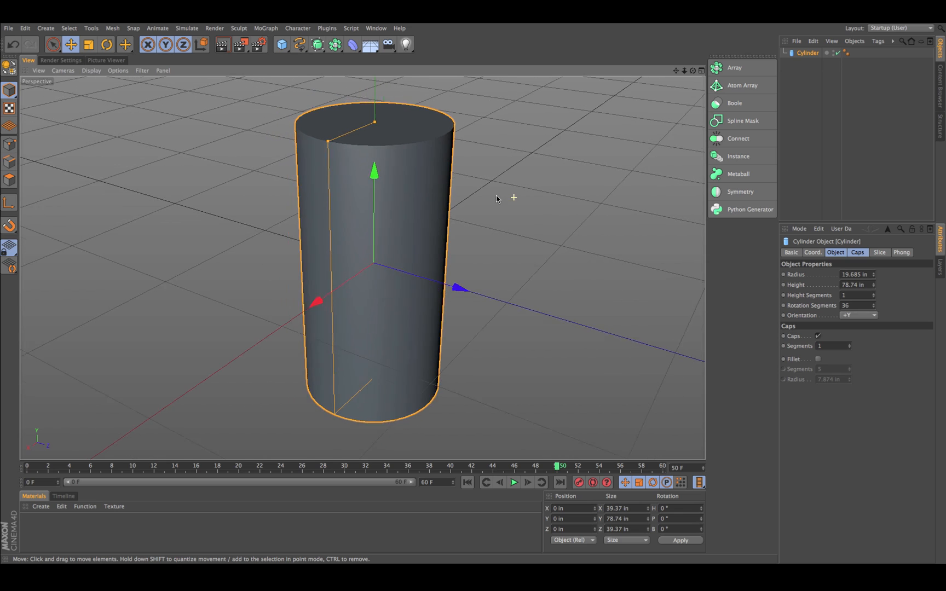
pyautogui.keyDown('alt'); pyautogui.moveTo(497, 198); pyautogui.dragTo(483, 186); pyautogui.keyUp('alt')
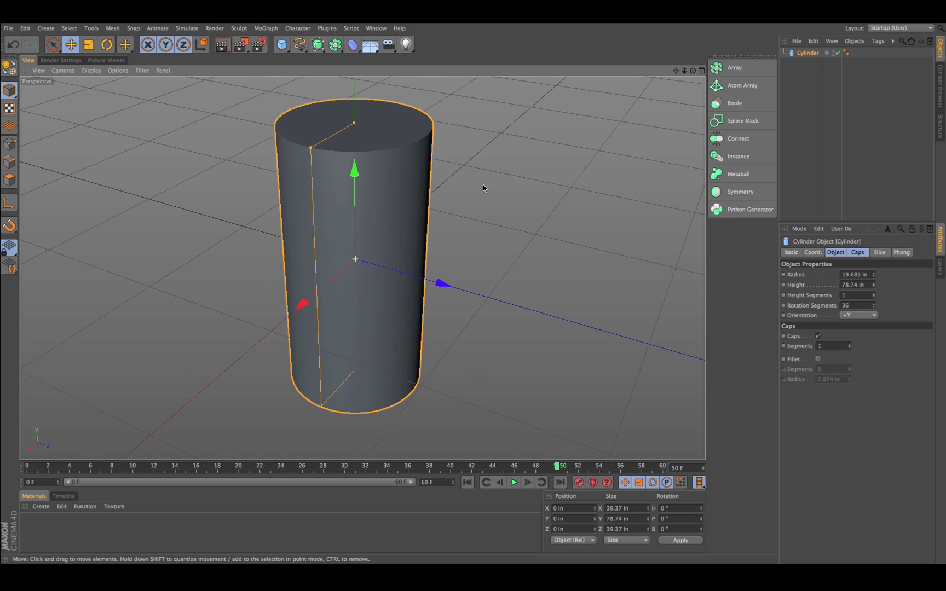
# Step: Add an Atom Array generator and nest the cylinder inside it
pyautogui.click(736, 84)
pyautogui.click(803, 63)
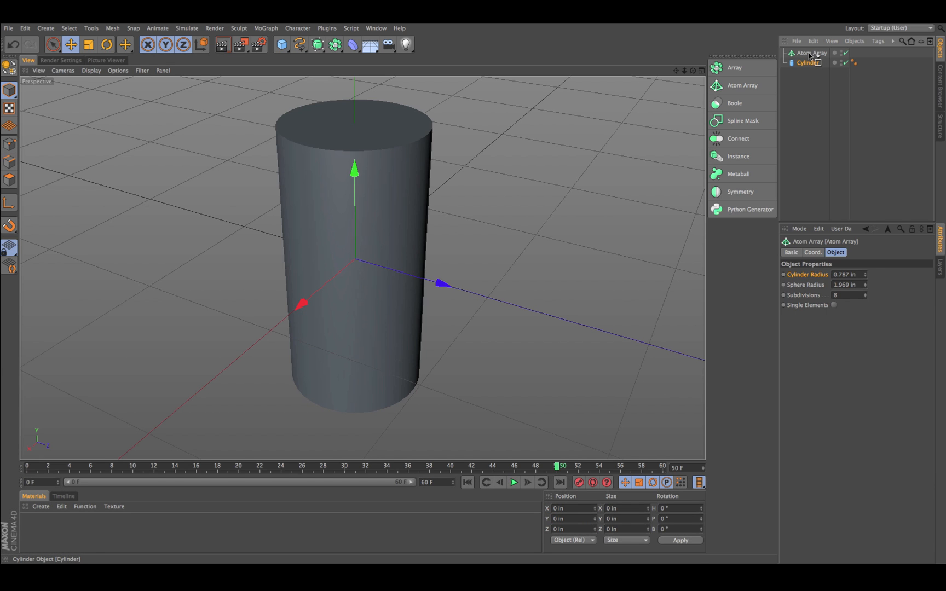
pyautogui.moveTo(809, 53); pyautogui.dragTo(811, 54)
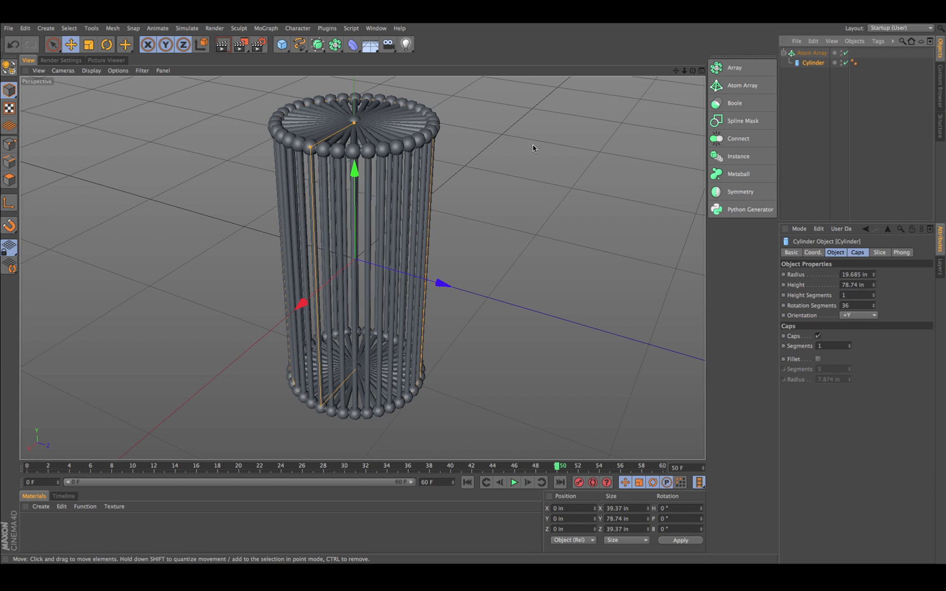
pyautogui.keyDown('alt'); pyautogui.moveTo(532, 145); pyautogui.dragTo(484, 155); pyautogui.keyUp('alt')
# Step: Examine the Atom Array's spheres and struts along the cylinder's points and edges, up close and from a distance
pyautogui.click(811, 53)
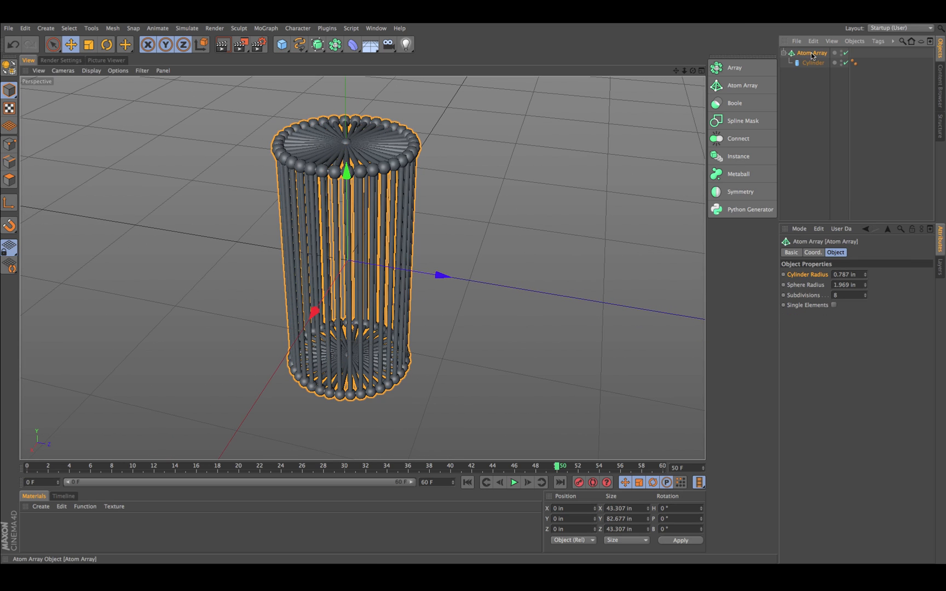
pyautogui.keyDown('alt'); pyautogui.moveTo(441, 143); pyautogui.dragTo(565, 143, button='right'); pyautogui.keyUp('alt')
pyautogui.keyDown('alt'); pyautogui.moveTo(517, 143); pyautogui.dragTo(595, 155, button='middle'); pyautogui.keyUp('alt')
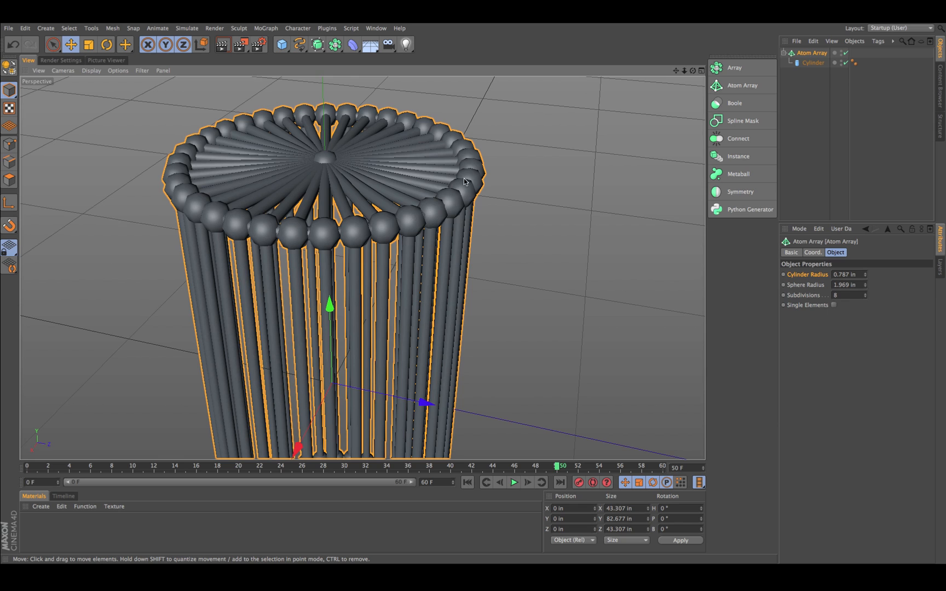
pyautogui.keyDown('alt'); pyautogui.moveTo(524, 197); pyautogui.dragTo(475, 199, button='right'); pyautogui.keyUp('alt')
pyautogui.keyDown('alt'); pyautogui.moveTo(510, 213); pyautogui.dragTo(506, 123, button='middle'); pyautogui.keyUp('alt')
pyautogui.keyDown('alt'); pyautogui.moveTo(526, 146); pyautogui.dragTo(498, 146, button='right'); pyautogui.keyUp('alt')
pyautogui.keyDown('alt'); pyautogui.moveTo(510, 142); pyautogui.dragTo(482, 182, button='middle'); pyautogui.keyUp('alt')
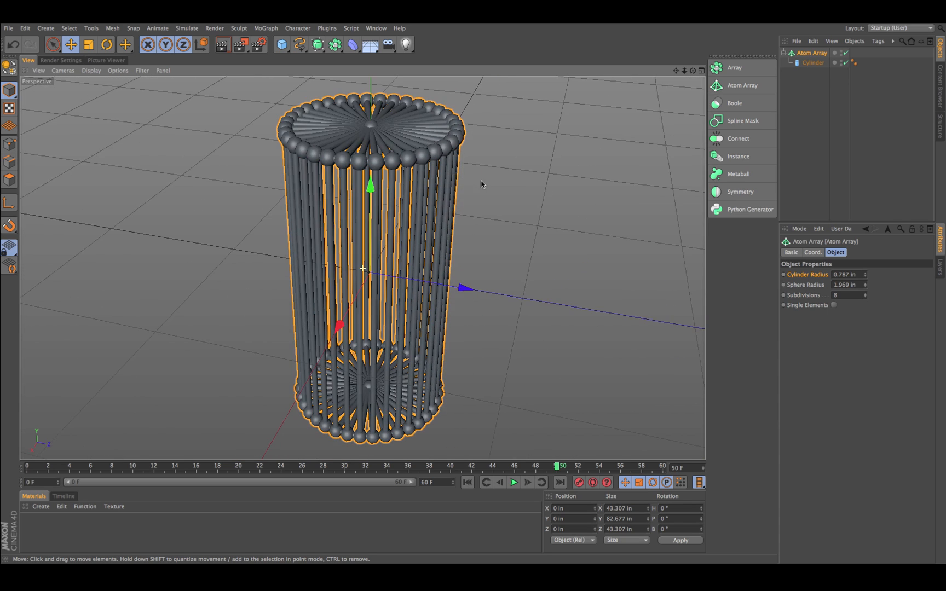
pyautogui.keyDown('alt'); pyautogui.moveTo(528, 185); pyautogui.dragTo(505, 184, button='right'); pyautogui.keyUp('alt')
pyautogui.keyDown('alt'); pyautogui.moveTo(483, 225); pyautogui.dragTo(507, 211); pyautogui.keyUp('alt')
# Step: Set the nested cylinder's rotation segments to 14
pyautogui.click(816, 62)
pyautogui.keyDown('alt'); pyautogui.moveTo(489, 191); pyautogui.dragTo(526, 190, button='right'); pyautogui.keyUp('alt')
pyautogui.keyDown('alt'); pyautogui.moveTo(574, 216); pyautogui.dragTo(496, 201, button='right'); pyautogui.keyUp('alt')
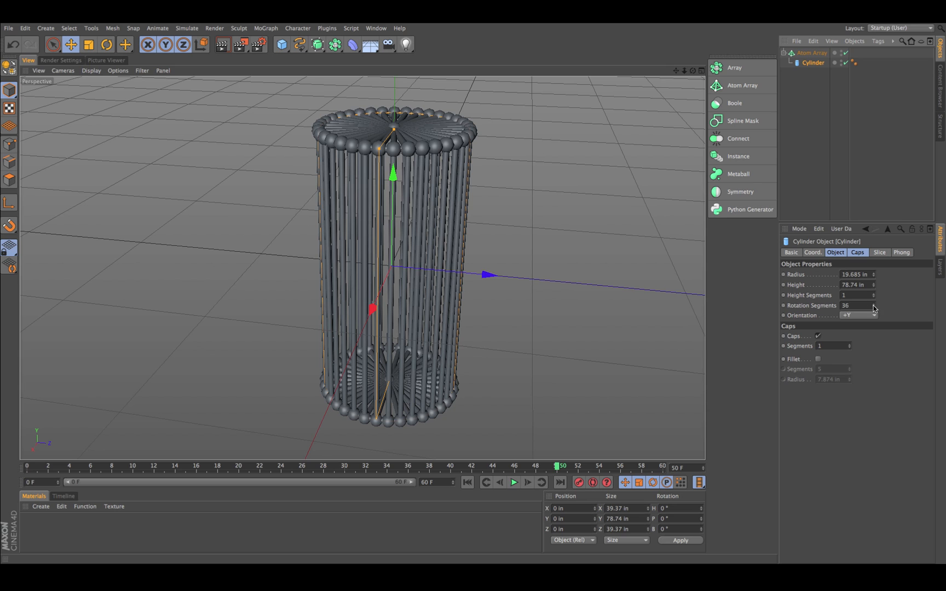
pyautogui.moveTo(873, 306); pyautogui.dragTo(873, 306)
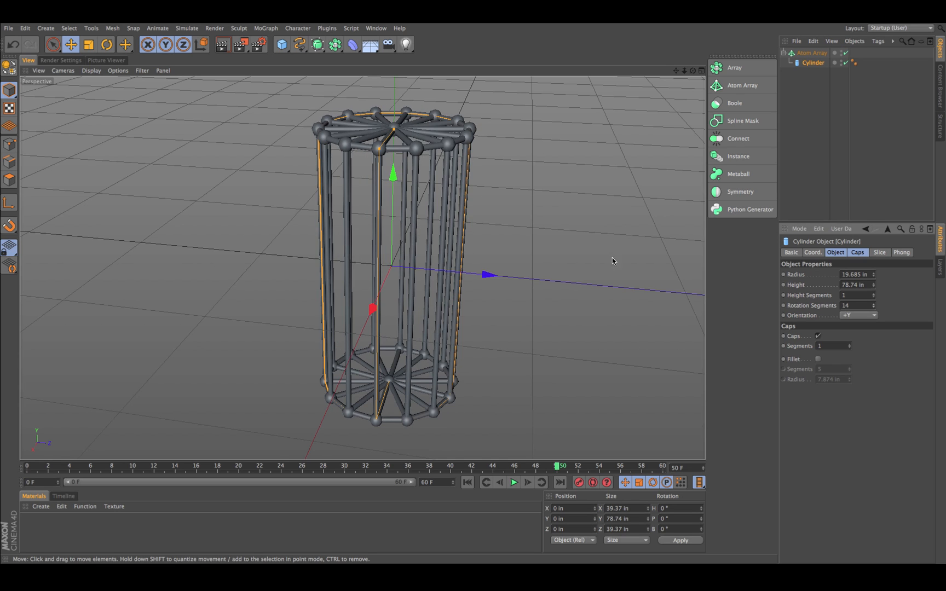
pyautogui.keyDown('alt'); pyautogui.moveTo(612, 259); pyautogui.dragTo(548, 233); pyautogui.keyUp('alt')
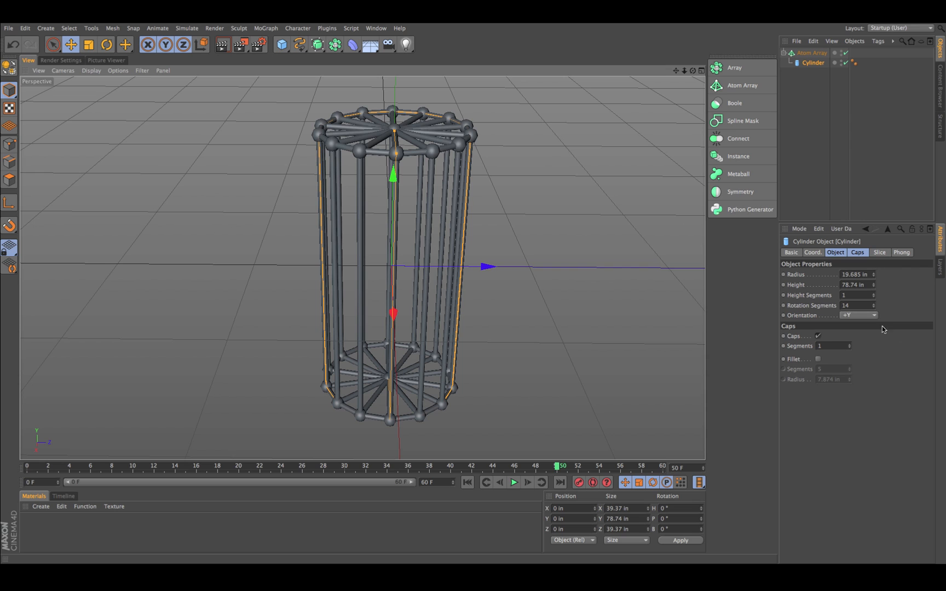
# Step: Set the nested cylinder's height segments to 6
pyautogui.click(800, 296)
pyautogui.scroll(3, 484, 222)
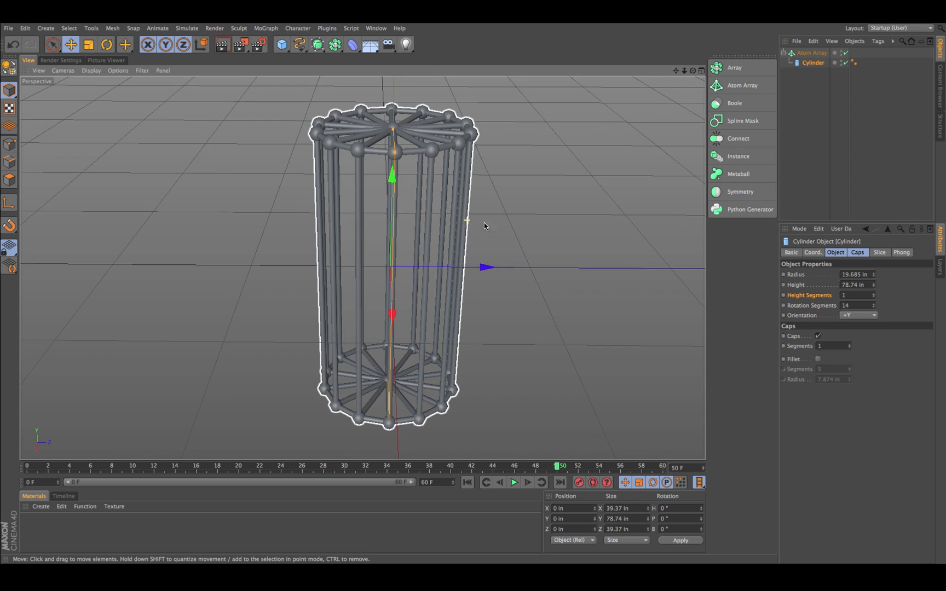
pyautogui.moveTo(516, 220)
pyautogui.keyDown('alt'); pyautogui.mouseDown()
pyautogui.moveTo(534, 217)
pyautogui.moveTo(522, 218)
pyautogui.mouseUp(); pyautogui.keyUp('alt')
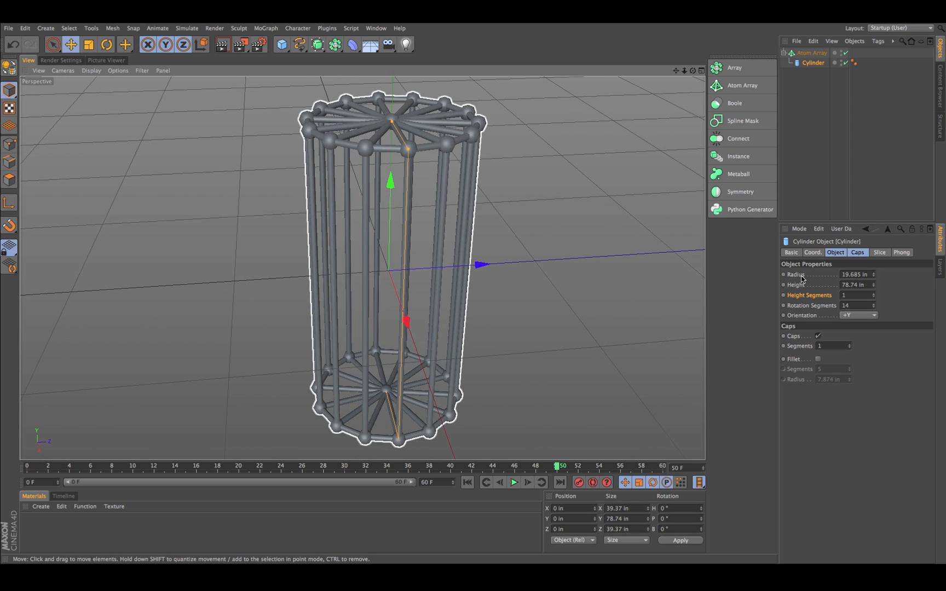
pyautogui.click(875, 295)
pyautogui.click(874, 295)
pyautogui.click(875, 294)
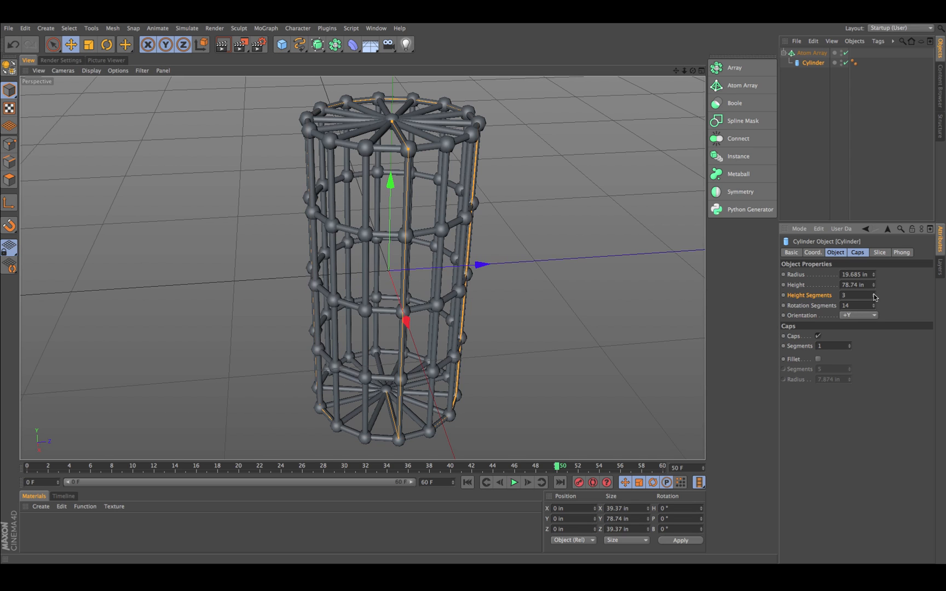
pyautogui.click(875, 295)
pyautogui.click(874, 295)
pyautogui.moveTo(628, 258)
pyautogui.keyDown('alt'); pyautogui.mouseDown()
pyautogui.moveTo(649, 243)
pyautogui.moveTo(627, 247)
pyautogui.mouseUp(); pyautogui.keyUp('alt')
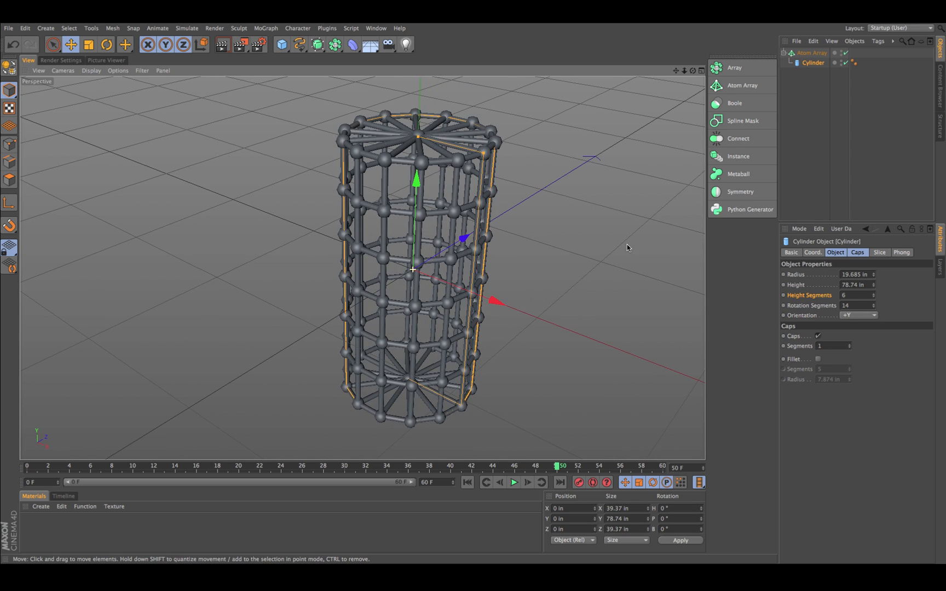
# Step: Reduce the Atom Array's cylinder radius to 0.307 in and its sphere radius to 1.069 in
pyautogui.click(808, 55)
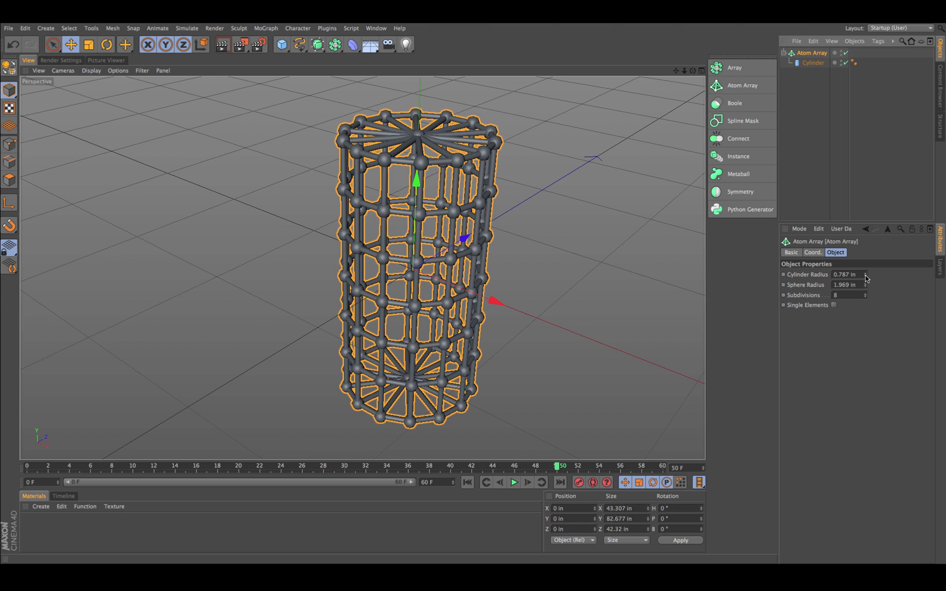
pyautogui.moveTo(865, 278); pyautogui.dragTo(866, 287)
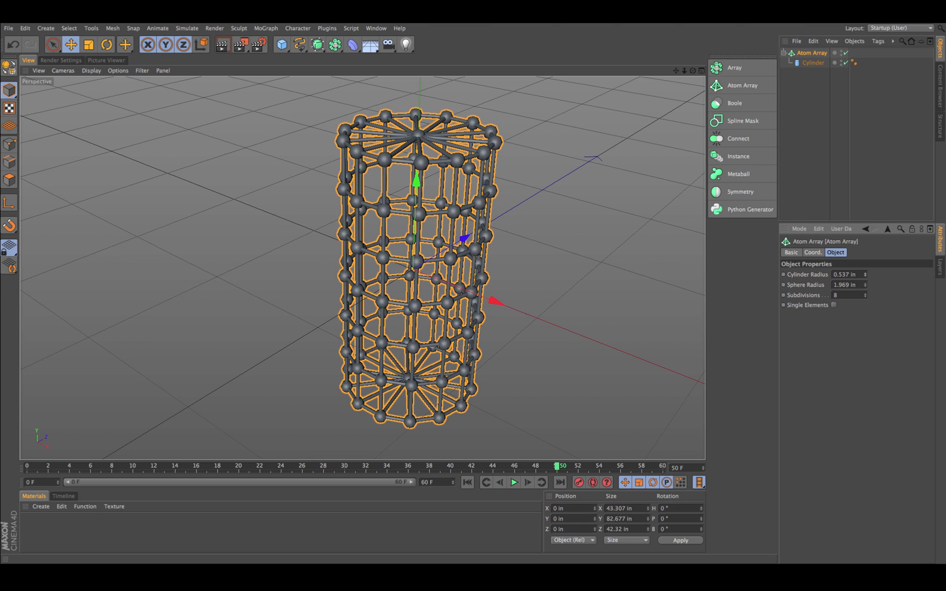
pyautogui.moveTo(865, 274)
pyautogui.mouseDown()
pyautogui.moveTo(865, 296)
pyautogui.moveTo(865, 285)
pyautogui.mouseUp()
pyautogui.keyDown('alt'); pyautogui.moveTo(554, 274); pyautogui.dragTo(585, 251); pyautogui.keyUp('alt')
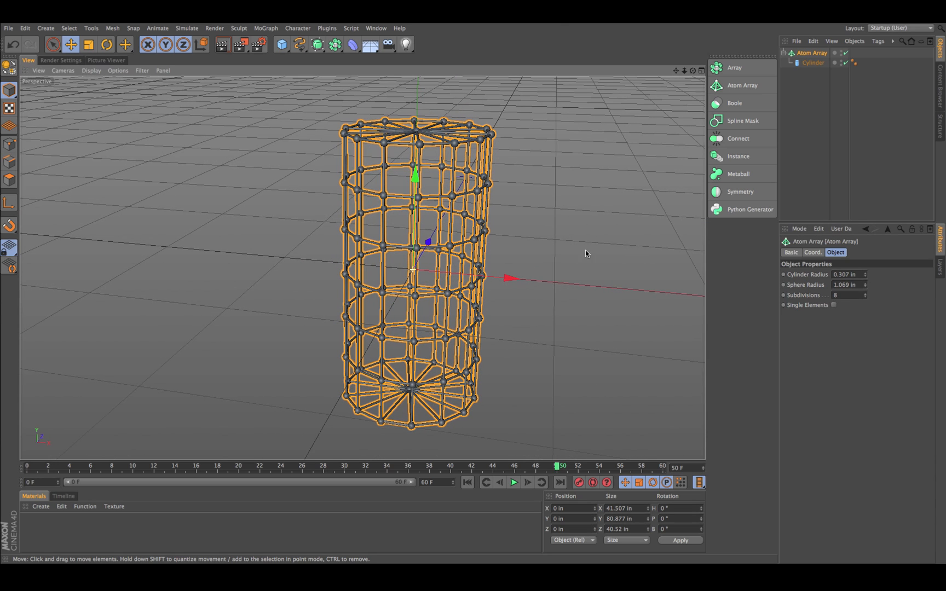
# Step: Raise the nested cylinder's rotation segments to 32, keeping 6 height segments
pyautogui.click(815, 63)
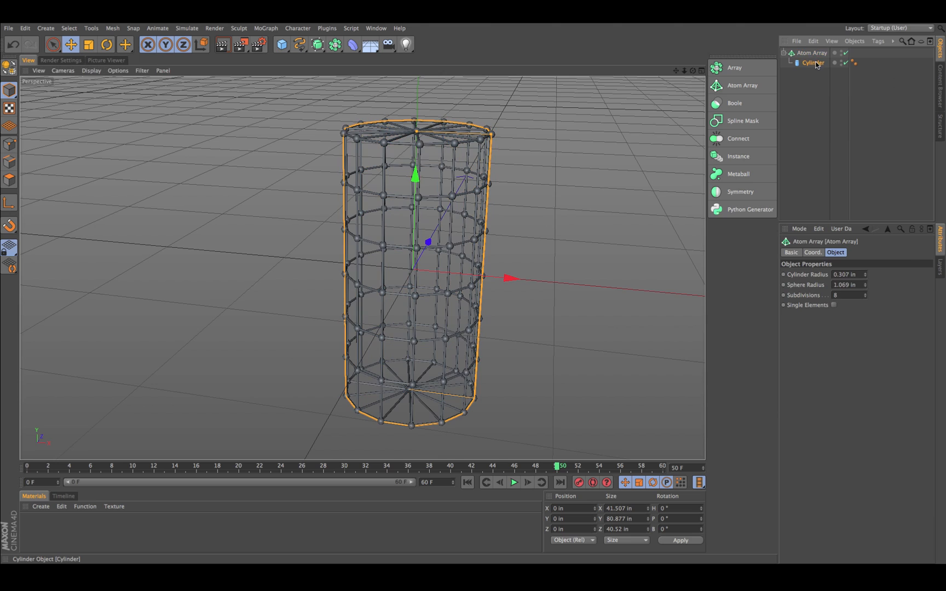
pyautogui.moveTo(875, 309); pyautogui.dragTo(875, 288)
pyautogui.keyDown('alt'); pyautogui.moveTo(528, 238); pyautogui.dragTo(535, 219); pyautogui.keyUp('alt')
pyautogui.scroll(-1, 536, 219)
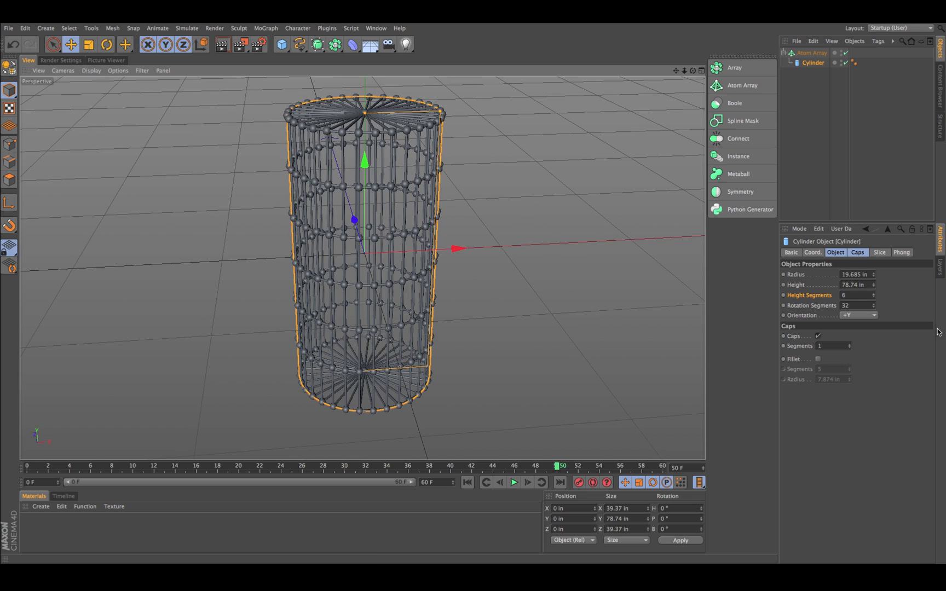
pyautogui.moveTo(874, 295)
pyautogui.mouseDown()
pyautogui.moveTo(874, 287)
pyautogui.moveTo(873, 295)
pyautogui.mouseUp()
pyautogui.keyDown('alt'); pyautogui.moveTo(618, 247); pyautogui.dragTo(561, 183); pyautogui.keyUp('alt')
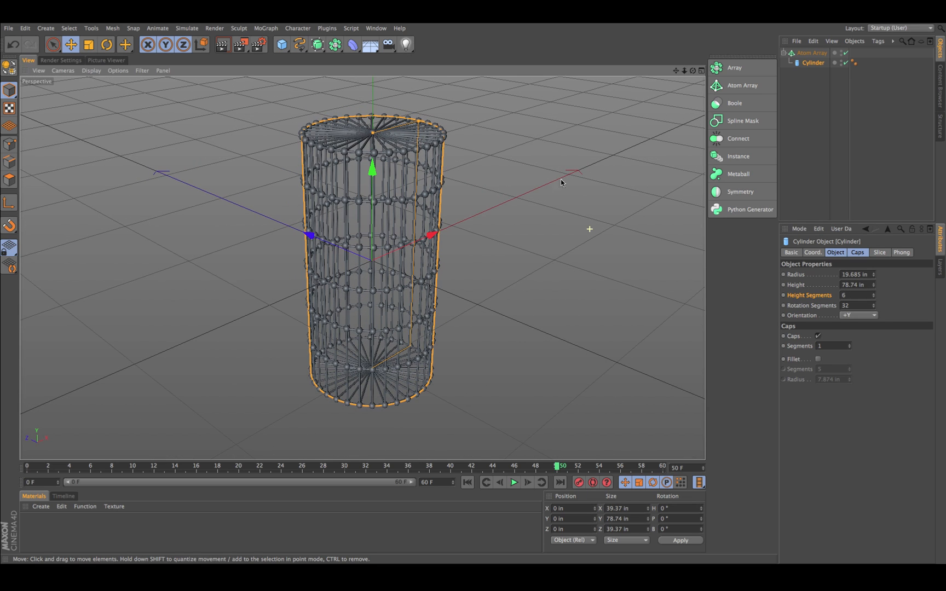
# Step: Replace the cylinder inside the Atom Array with a new Oil Tank primitive
pyautogui.click(285, 46)
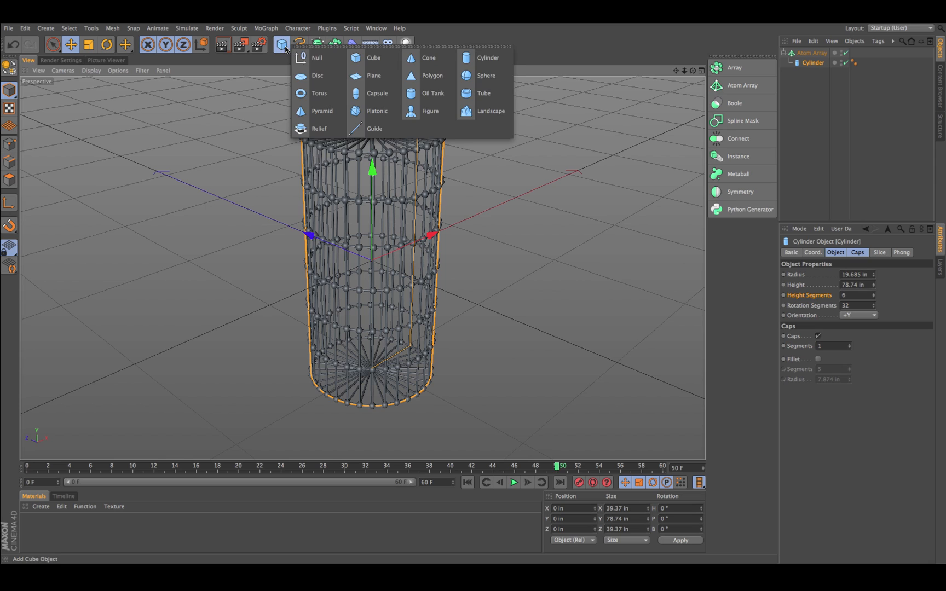
pyautogui.click(429, 94)
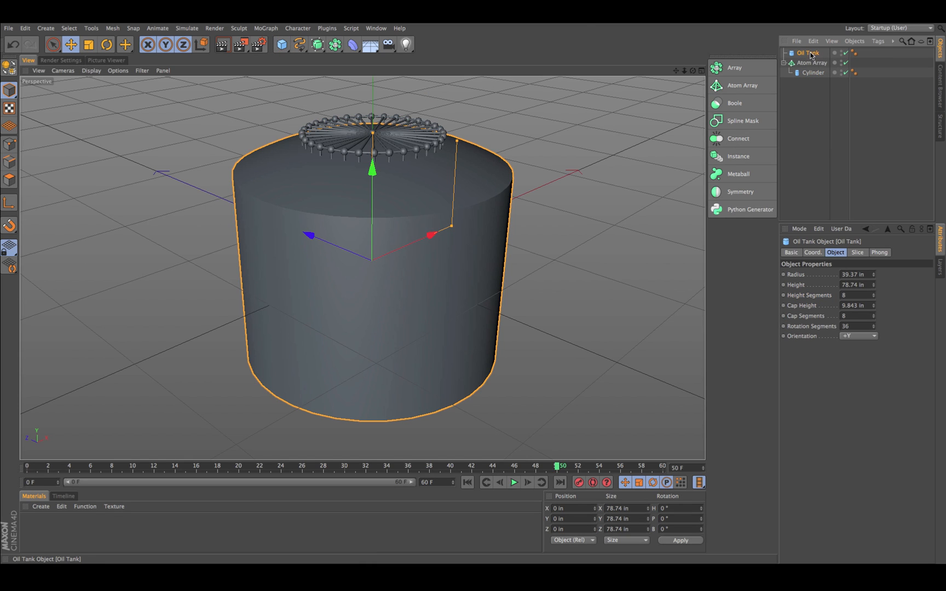
pyautogui.moveTo(815, 66); pyautogui.dragTo(814, 67)
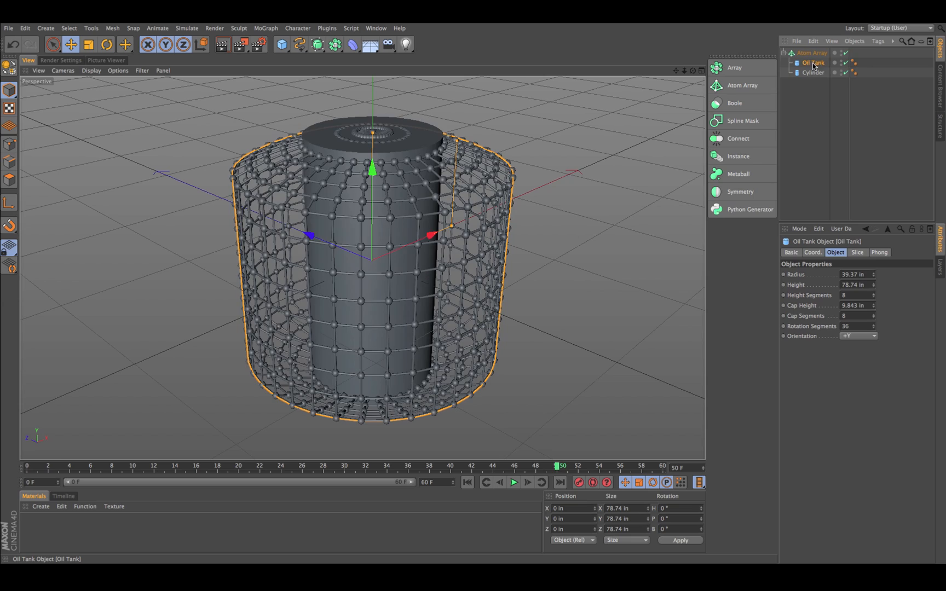
pyautogui.click(813, 74)
pyautogui.press('Delete')
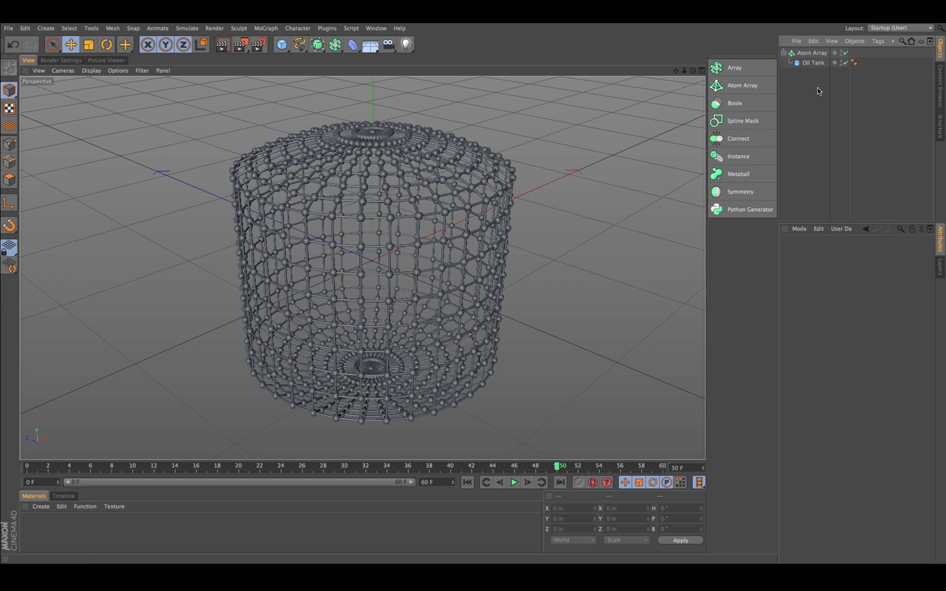
pyautogui.click(812, 63)
pyautogui.keyDown('alt'); pyautogui.moveTo(608, 172); pyautogui.dragTo(583, 230); pyautogui.keyUp('alt')
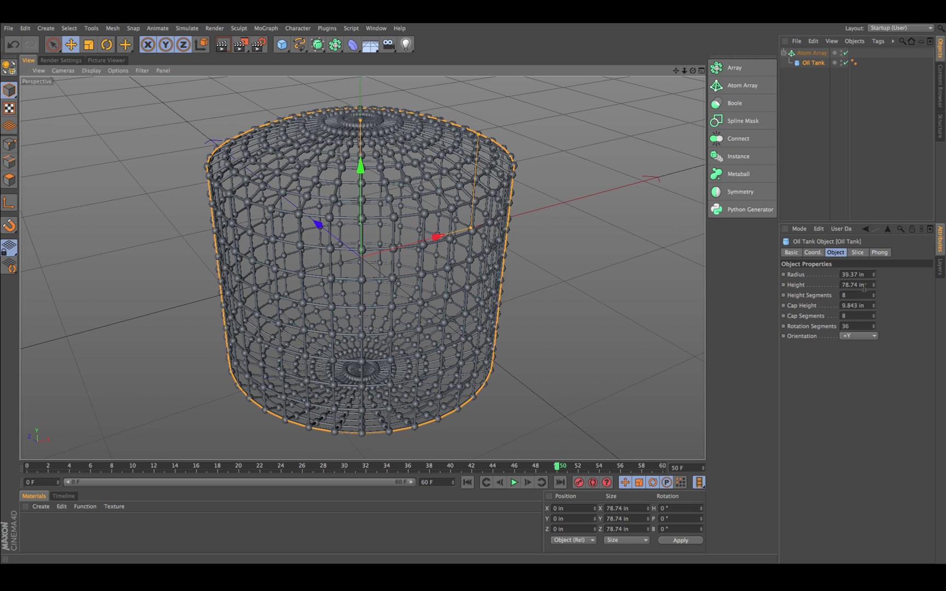
# Step: Reduce the Atom Array's cylinder radius to 0.167 in around the oil tank
pyautogui.click(816, 53)
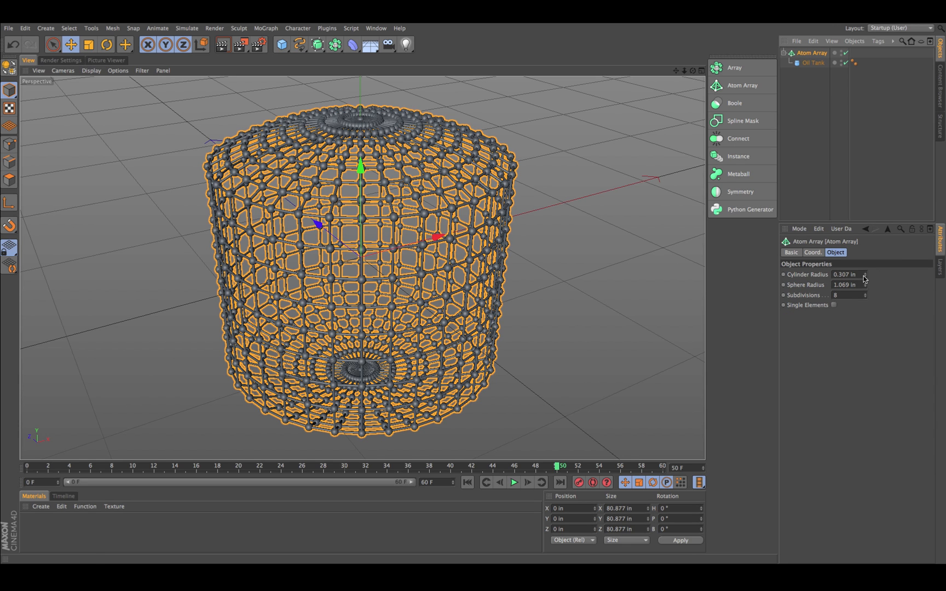
pyautogui.click(865, 277)
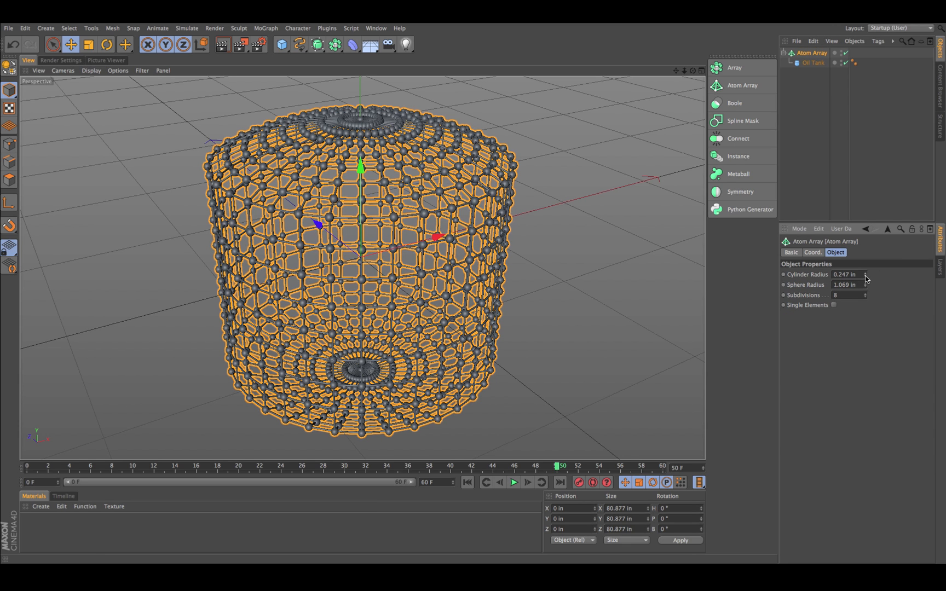
pyautogui.click(866, 278)
# Step: Render the oil tank lattice to the Picture Viewer and inspect the image
pyautogui.click(240, 44)
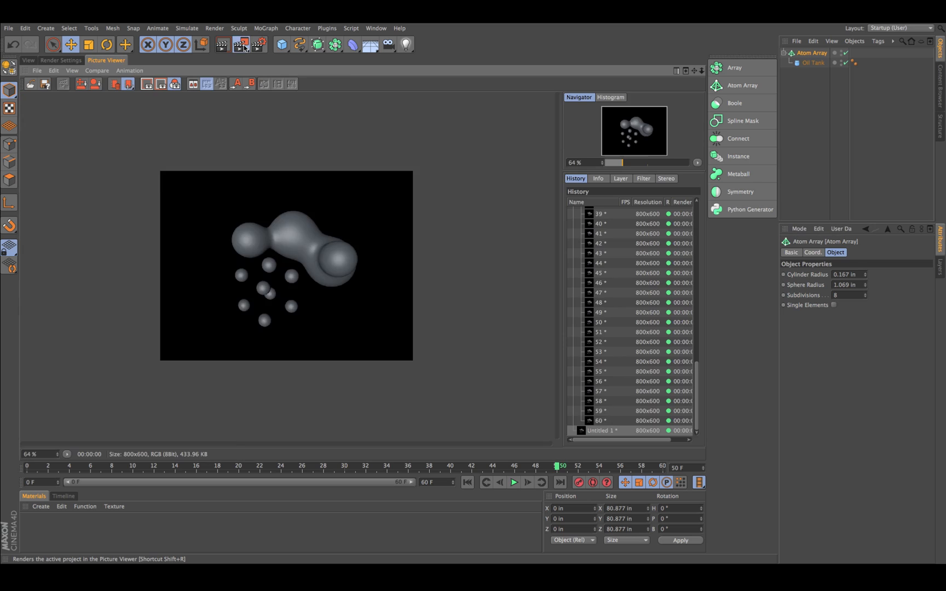
pyautogui.scroll(2, 363, 288)
pyautogui.scroll(-1, 363, 288)
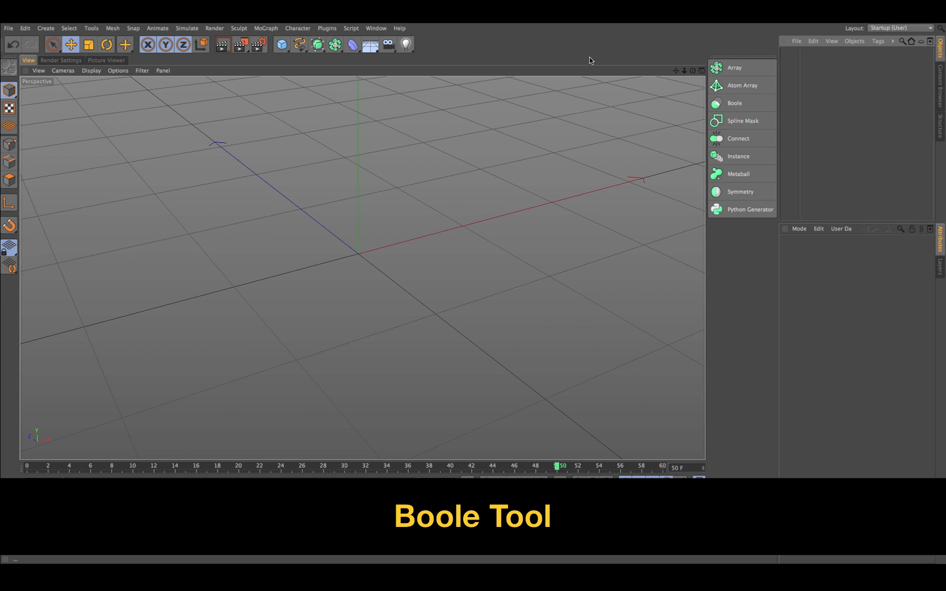
# Step: Add a Cube primitive to the empty scene
pyautogui.moveTo(376, 168)
pyautogui.keyDown('alt'); pyautogui.mouseDown(button='right')
pyautogui.moveTo(415, 169)
pyautogui.moveTo(395, 170)
pyautogui.mouseUp(button='right'); pyautogui.keyUp('alt')
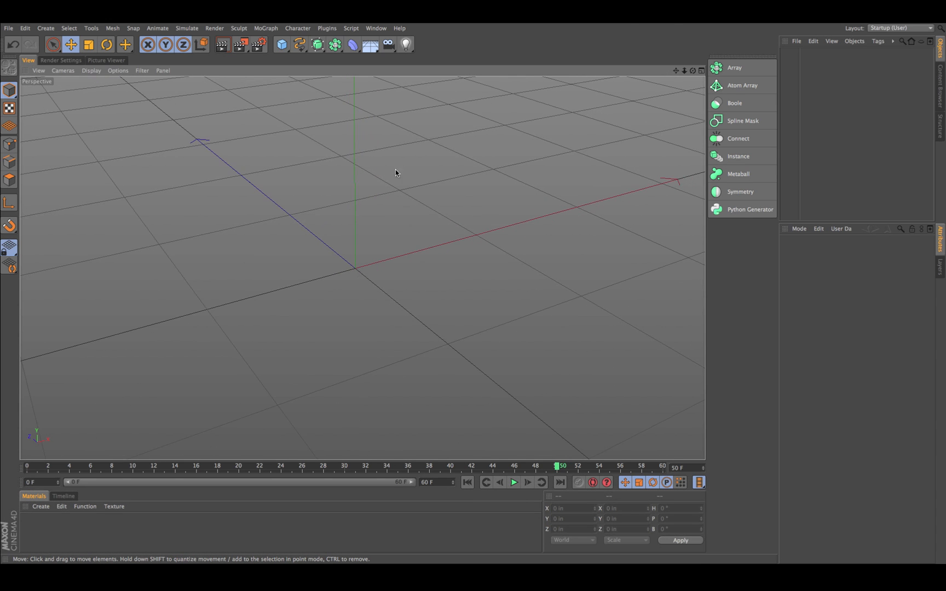
pyautogui.keyDown('alt'); pyautogui.moveTo(395, 170); pyautogui.dragTo(404, 151); pyautogui.keyUp('alt')
pyautogui.keyDown('alt'); pyautogui.moveTo(419, 146); pyautogui.dragTo(415, 157, button='middle'); pyautogui.keyUp('alt')
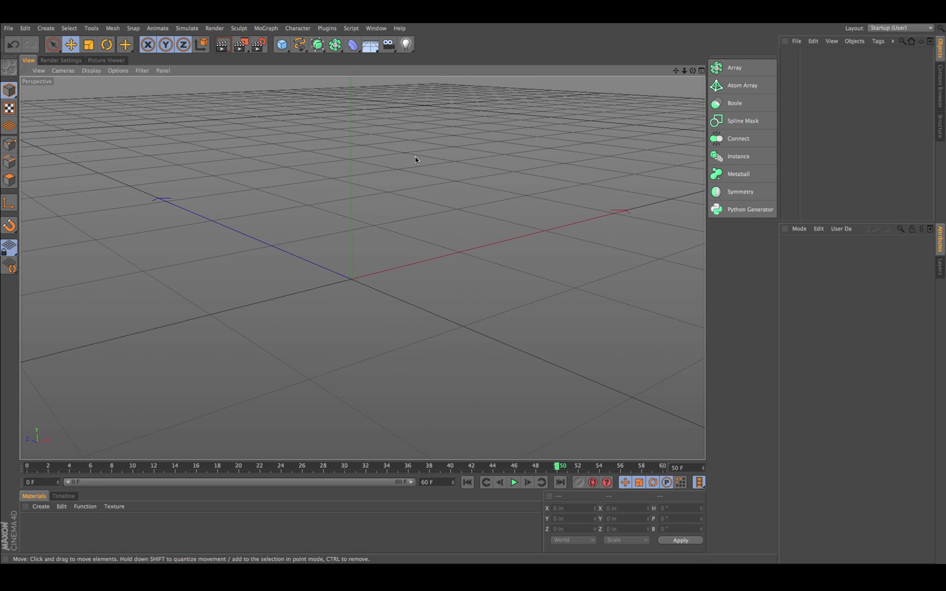
pyautogui.keyDown('alt'); pyautogui.moveTo(414, 157); pyautogui.dragTo(418, 163); pyautogui.keyUp('alt')
pyautogui.moveTo(285, 48); pyautogui.dragTo(372, 59)
pyautogui.keyDown('alt'); pyautogui.moveTo(426, 197); pyautogui.dragTo(383, 195, button='right'); pyautogui.keyUp('alt')
pyautogui.keyDown('alt'); pyautogui.moveTo(384, 195); pyautogui.dragTo(415, 192); pyautogui.keyUp('alt')
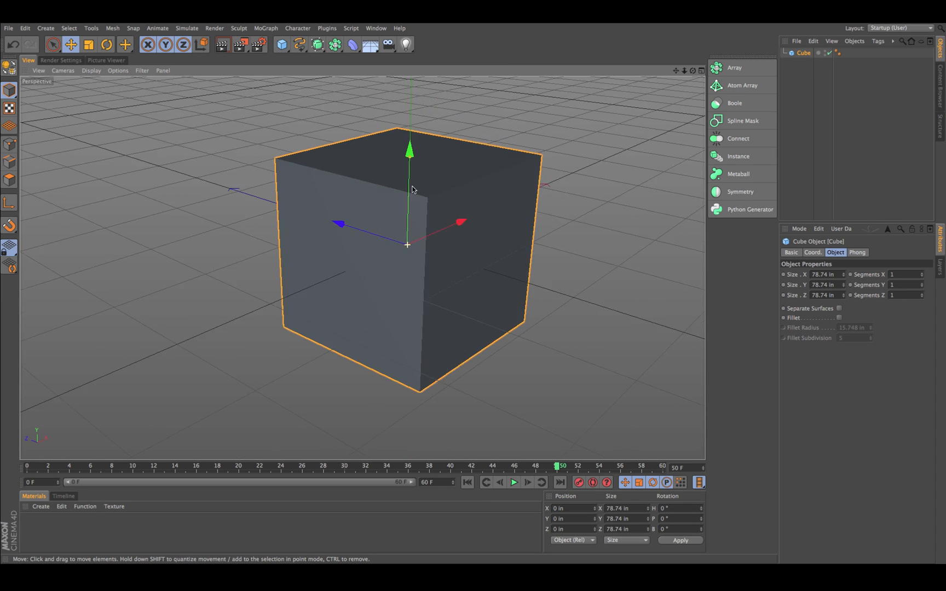
# Step: Add a Sphere primitive and move it along Z to about -51 in so it partly overlaps the cube
pyautogui.keyDown('alt'); pyautogui.moveTo(414, 191); pyautogui.dragTo(347, 183, button='middle'); pyautogui.keyUp('alt')
pyautogui.keyDown('alt'); pyautogui.moveTo(347, 184); pyautogui.dragTo(343, 172); pyautogui.keyUp('alt')
pyautogui.moveTo(284, 41); pyautogui.dragTo(490, 80)
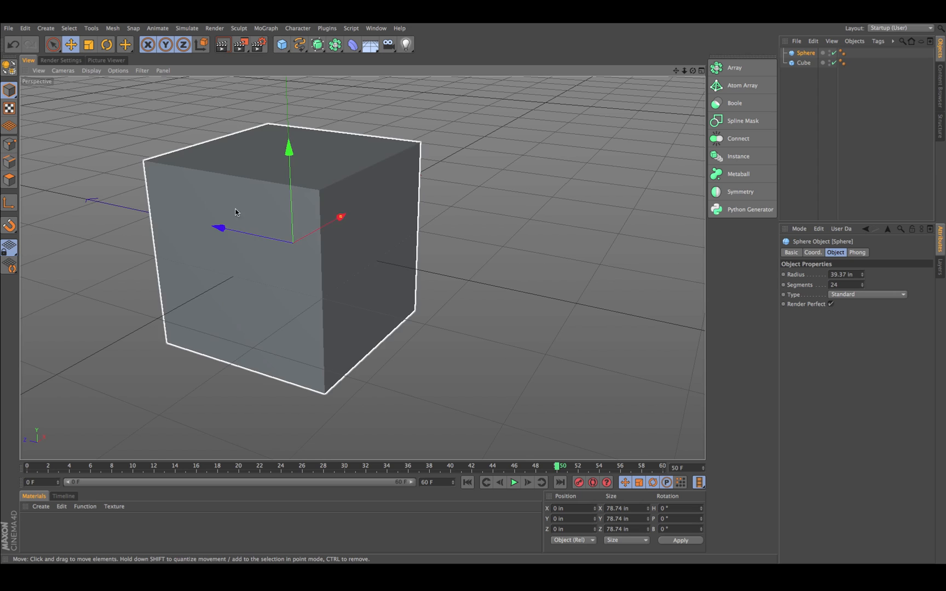
pyautogui.moveTo(218, 229); pyautogui.dragTo(327, 222)
pyautogui.keyDown('alt'); pyautogui.moveTo(488, 181); pyautogui.dragTo(475, 184); pyautogui.keyUp('alt')
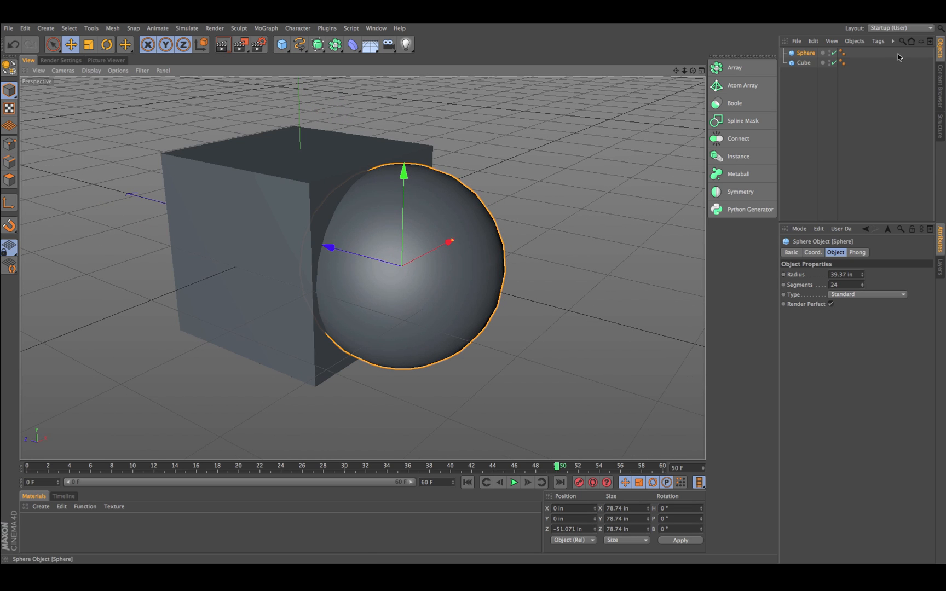
# Step: Add a Boole generator and nest both the sphere and the cube inside it, with the sphere first
pyautogui.click(744, 99)
pyautogui.click(808, 65)
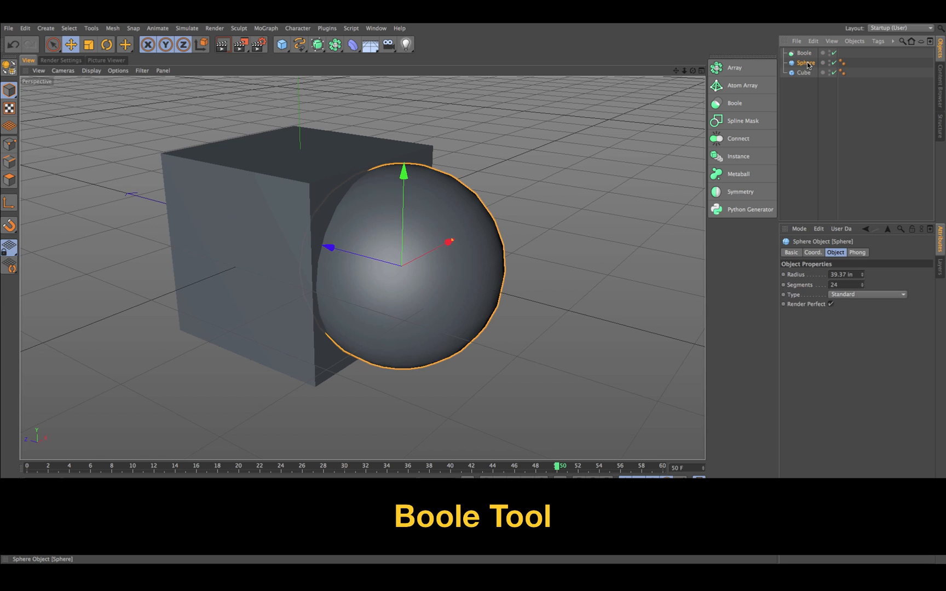
pyautogui.keyDown('ctrl'); pyautogui.click(803, 72); pyautogui.keyUp('ctrl')
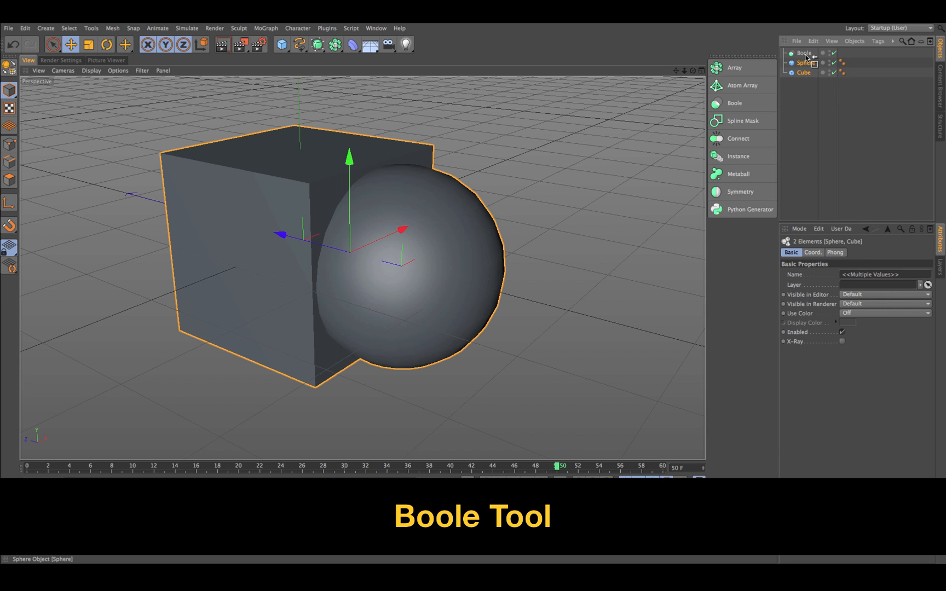
pyautogui.moveTo(806, 55); pyautogui.dragTo(805, 54)
pyautogui.moveTo(586, 94)
pyautogui.keyDown('alt'); pyautogui.mouseDown()
pyautogui.moveTo(613, 93)
pyautogui.moveTo(581, 95)
pyautogui.mouseUp(); pyautogui.keyUp('alt')
pyautogui.click(806, 90)
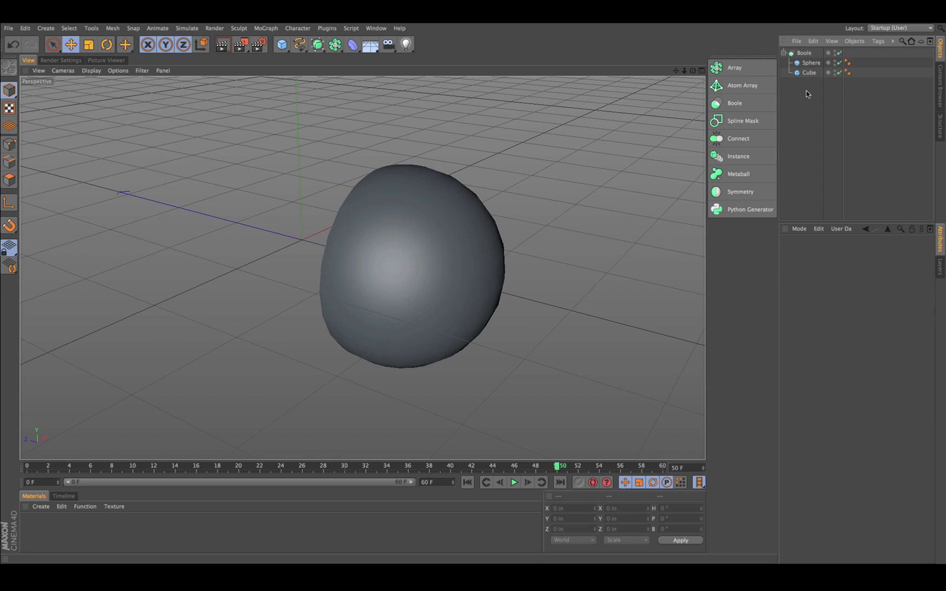
# Step: Reorder the Boole's children so the cube comes first and the sphere second, subtracting the sphere from the cube
pyautogui.click(811, 72)
pyautogui.keyDown('alt'); pyautogui.moveTo(547, 111); pyautogui.dragTo(594, 112); pyautogui.keyUp('alt')
pyautogui.click(811, 63)
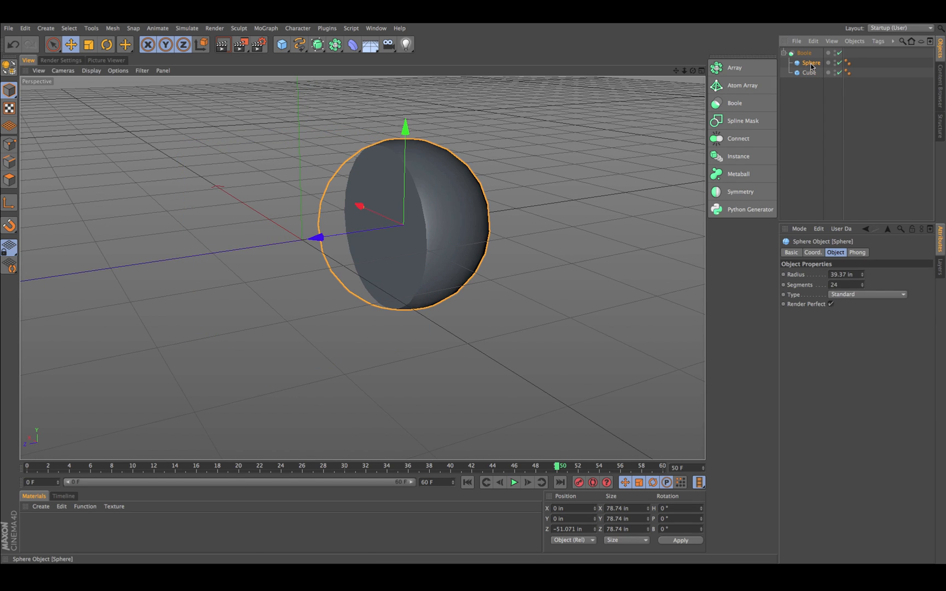
pyautogui.keyDown('alt'); pyautogui.moveTo(537, 169); pyautogui.dragTo(509, 182); pyautogui.keyUp('alt')
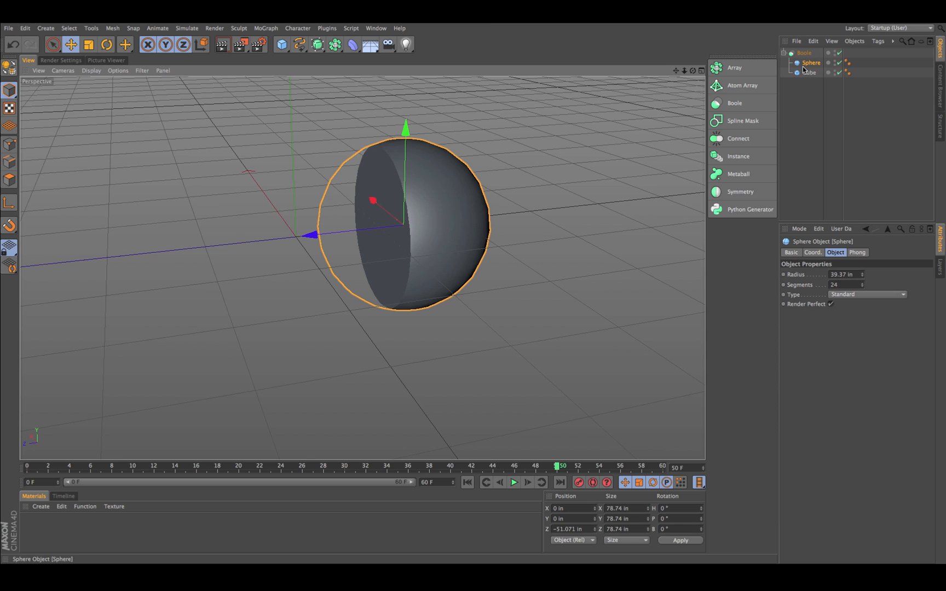
pyautogui.moveTo(811, 63); pyautogui.dragTo(811, 75)
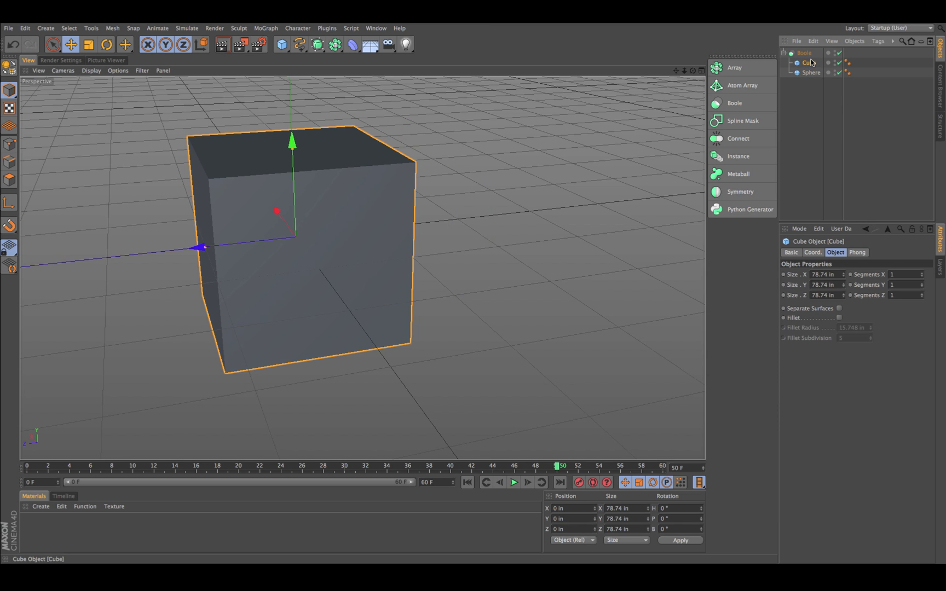
pyautogui.keyDown('alt'); pyautogui.moveTo(622, 170); pyautogui.dragTo(526, 161); pyautogui.keyUp('alt')
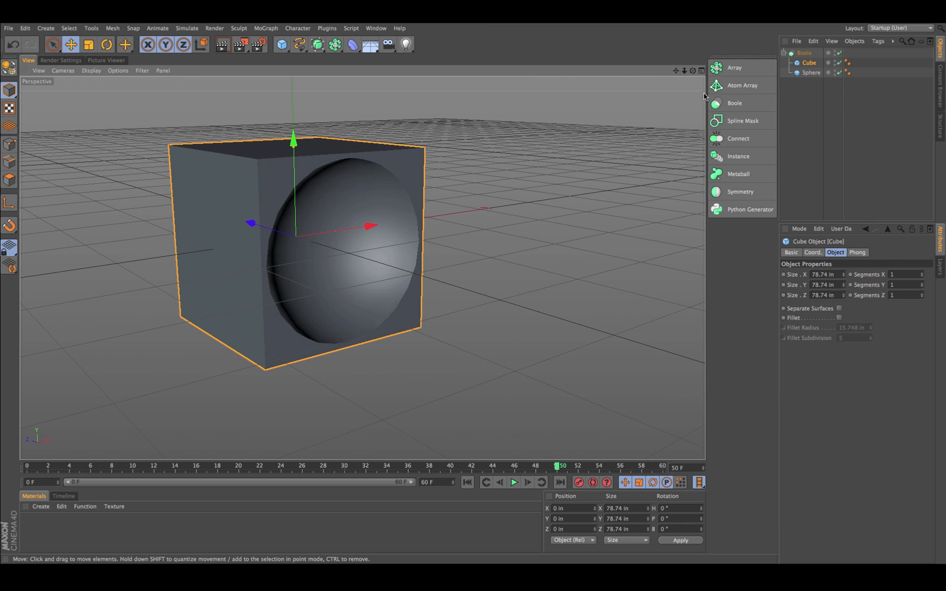
pyautogui.keyDown('alt'); pyautogui.moveTo(328, 209); pyautogui.dragTo(522, 212); pyautogui.keyUp('alt')
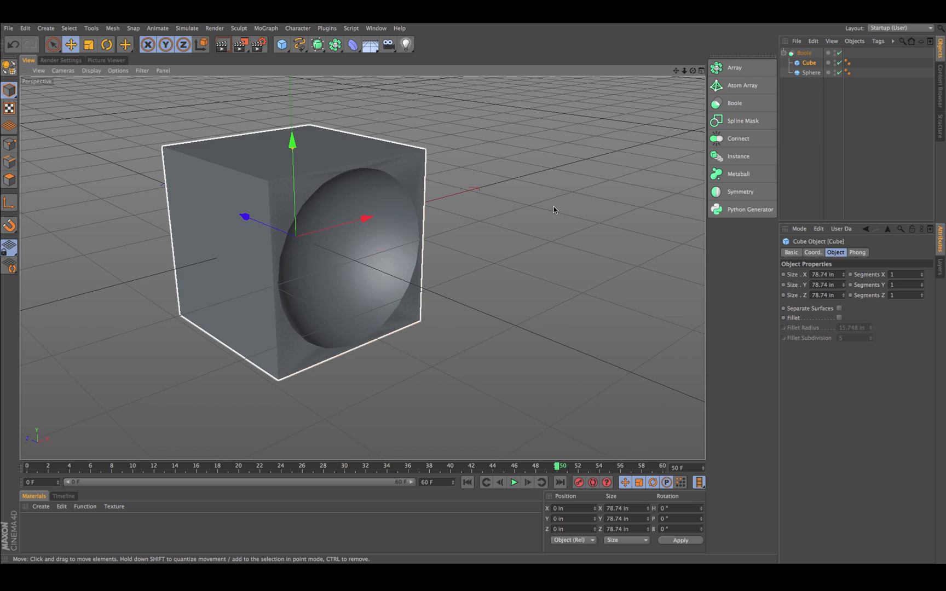
pyautogui.scroll(-2, 553, 206)
# Step: Widen the object and attribute panels and set the Boole's Boolean Type to A union B
pyautogui.click(804, 55)
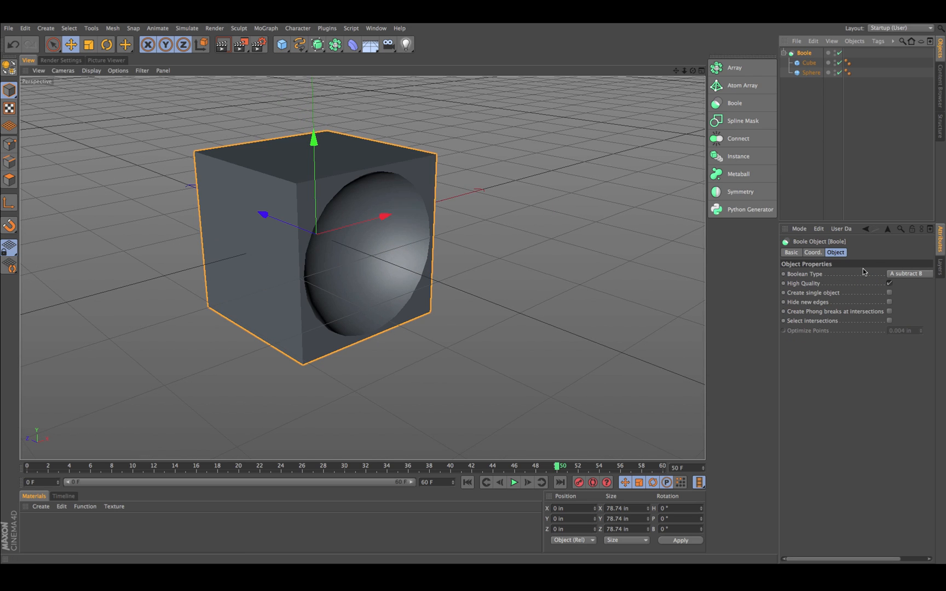
pyautogui.click(817, 274)
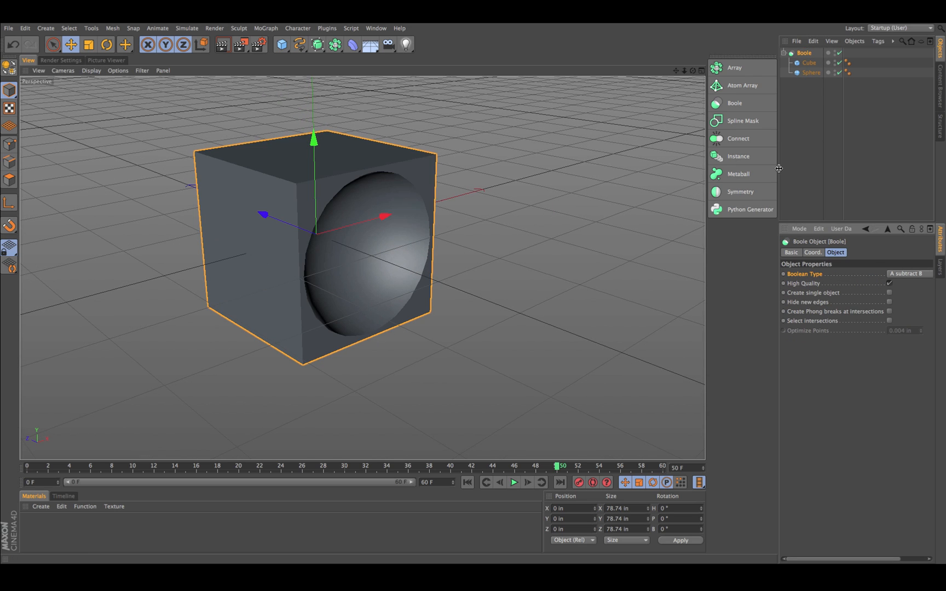
pyautogui.moveTo(779, 169); pyautogui.dragTo(733, 167)
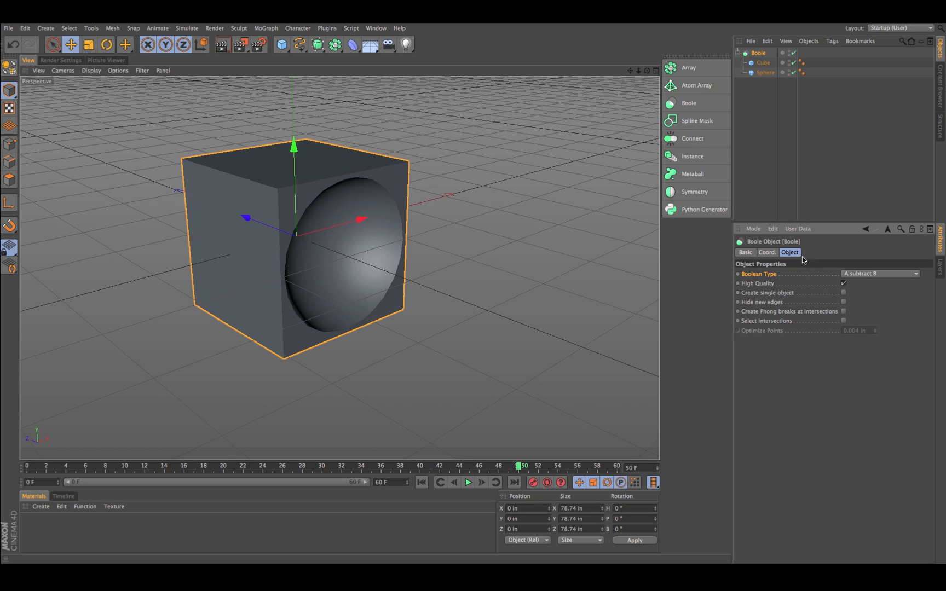
pyautogui.click(911, 274)
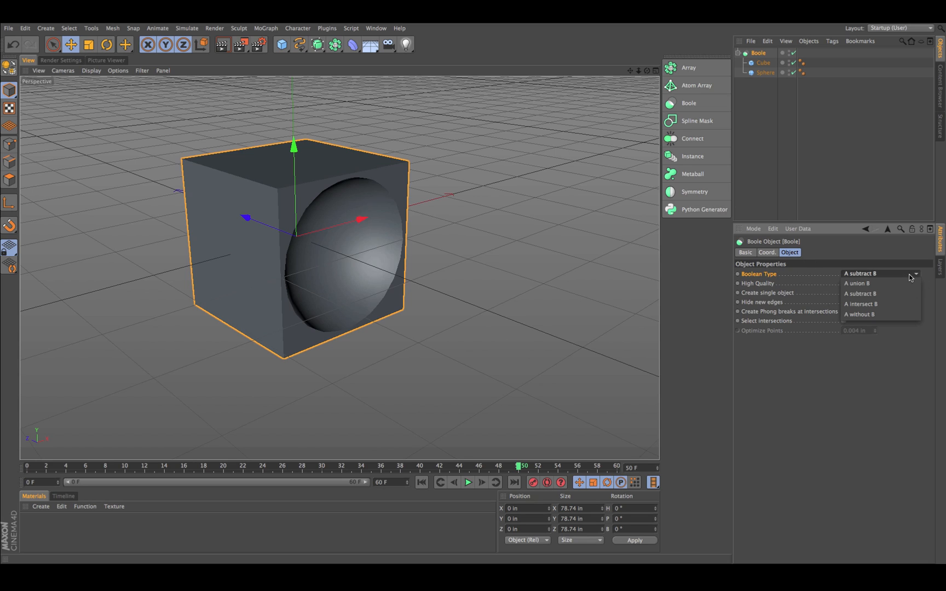
pyautogui.click(898, 283)
pyautogui.keyDown('alt'); pyautogui.moveTo(537, 261); pyautogui.dragTo(484, 244); pyautogui.keyUp('alt')
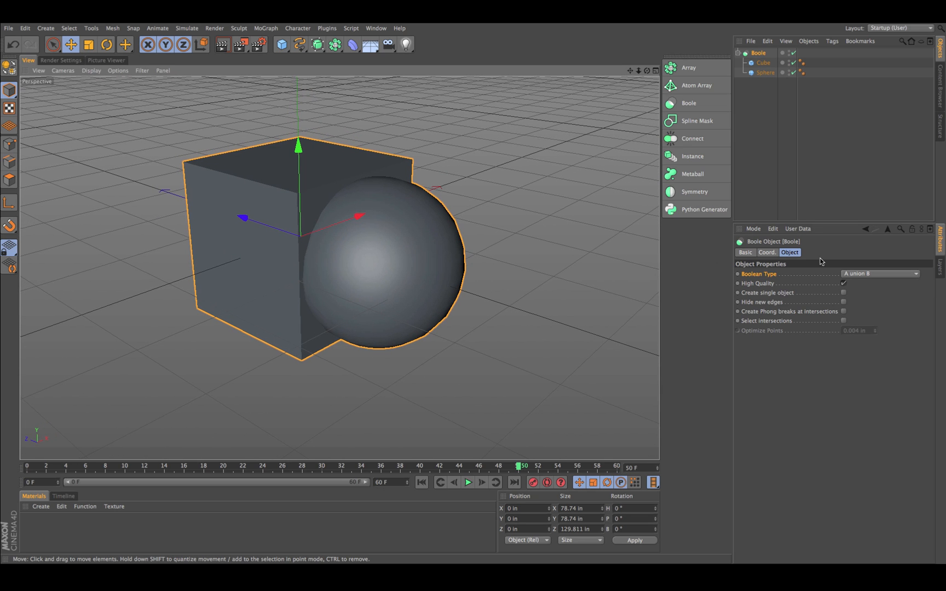
# Step: Switch the Boole's Boolean Type to A subtract B, followed by A intersect B, viewing each shape
pyautogui.click(905, 275)
pyautogui.click(898, 293)
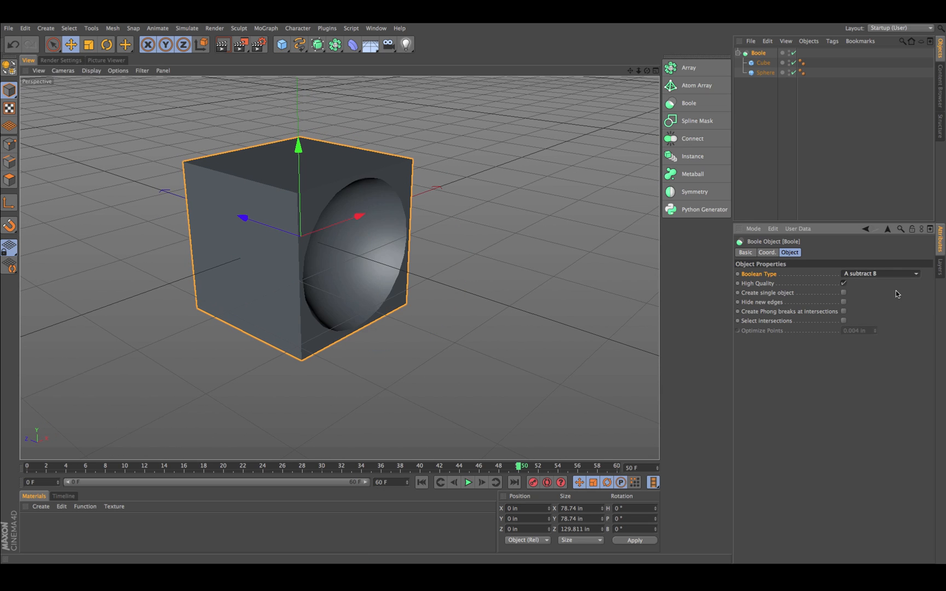
pyautogui.keyDown('alt'); pyautogui.moveTo(580, 261); pyautogui.dragTo(603, 264); pyautogui.keyUp('alt')
pyautogui.click(906, 273)
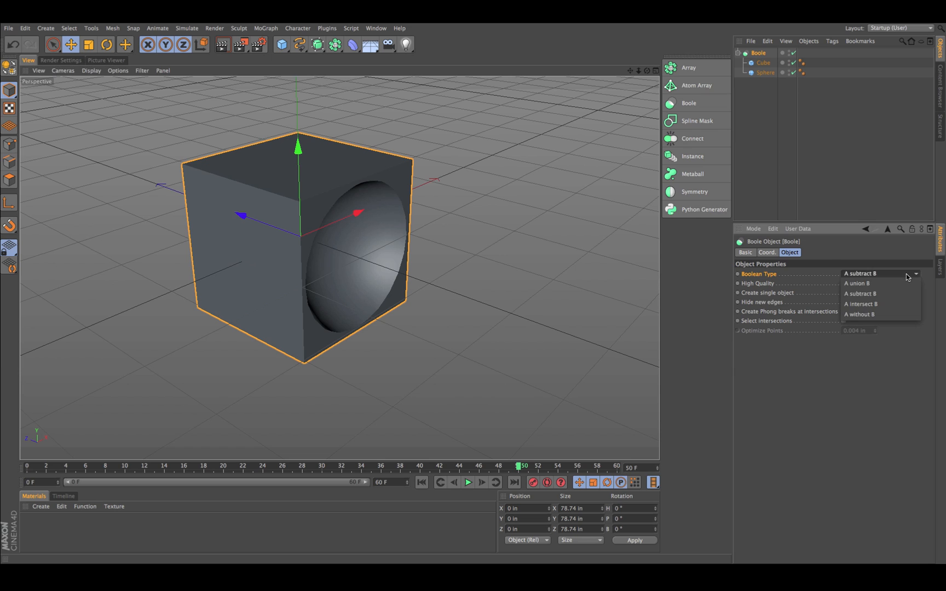
pyautogui.click(892, 304)
pyautogui.keyDown('alt'); pyautogui.moveTo(438, 251); pyautogui.dragTo(474, 260); pyautogui.keyUp('alt')
# Step: Try the Boolean Type A without B on the Boole and return it to A subtract B
pyautogui.click(882, 274)
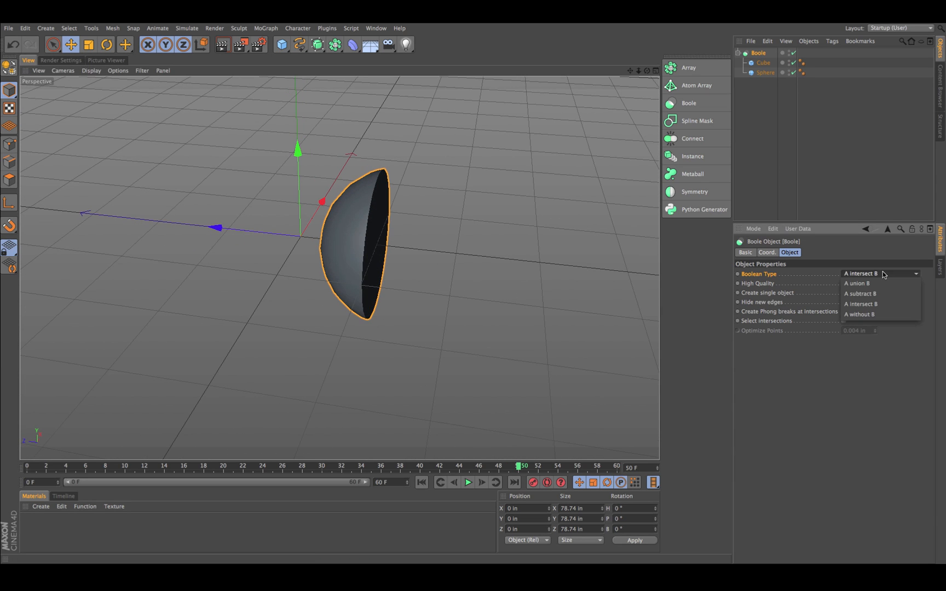
pyautogui.click(876, 316)
pyautogui.keyDown('alt'); pyautogui.moveTo(505, 272); pyautogui.dragTo(438, 271); pyautogui.keyUp('alt')
pyautogui.click(878, 273)
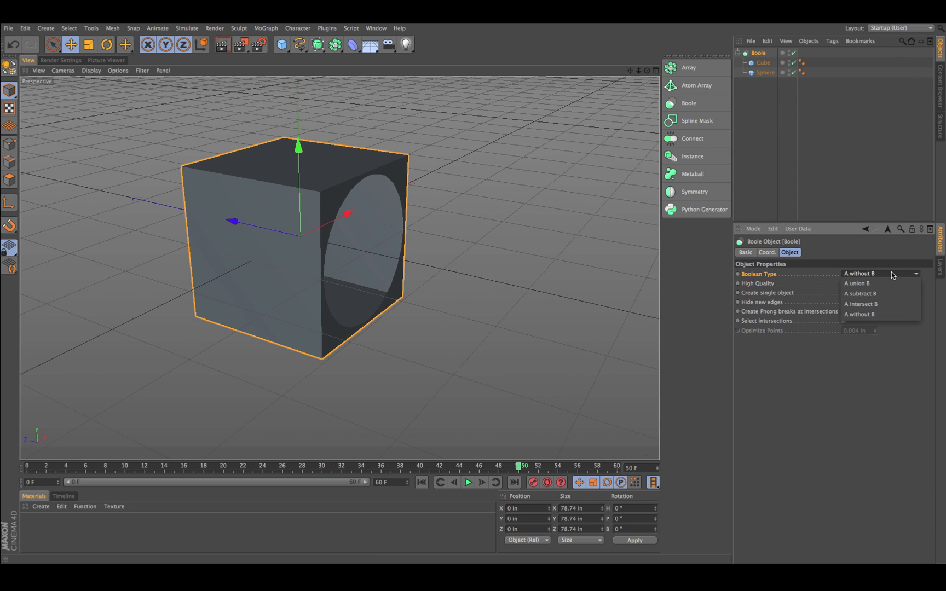
pyautogui.click(876, 283)
pyautogui.keyDown('alt'); pyautogui.moveTo(518, 237); pyautogui.dragTo(482, 198); pyautogui.keyUp('alt')
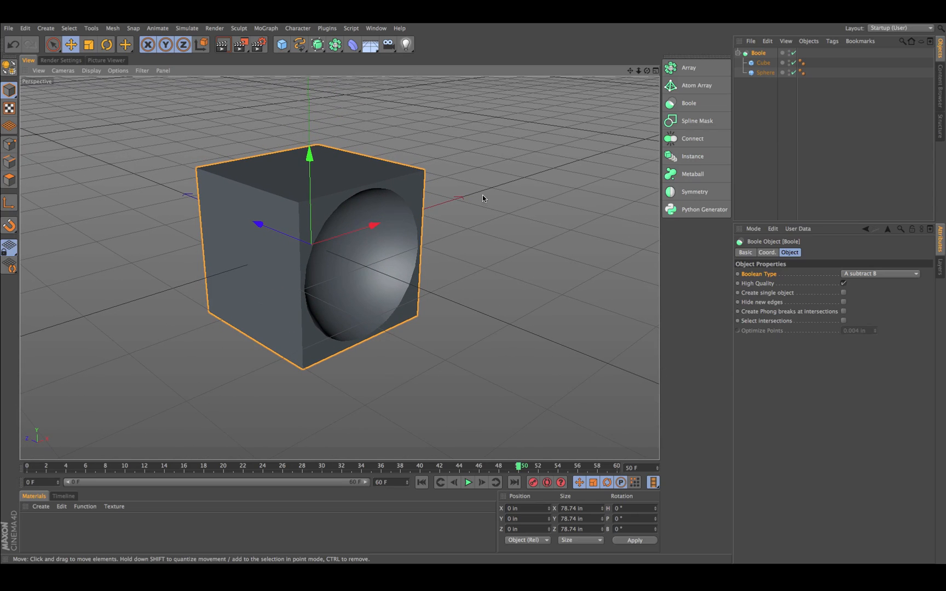
# Step: Move the sphere to about 30 in on Y and -32 in on Z, and render the cut cube to the Picture Viewer
pyautogui.click(766, 73)
pyautogui.keyDown('alt'); pyautogui.moveTo(585, 196); pyautogui.dragTo(565, 193, button='right'); pyautogui.keyUp('alt')
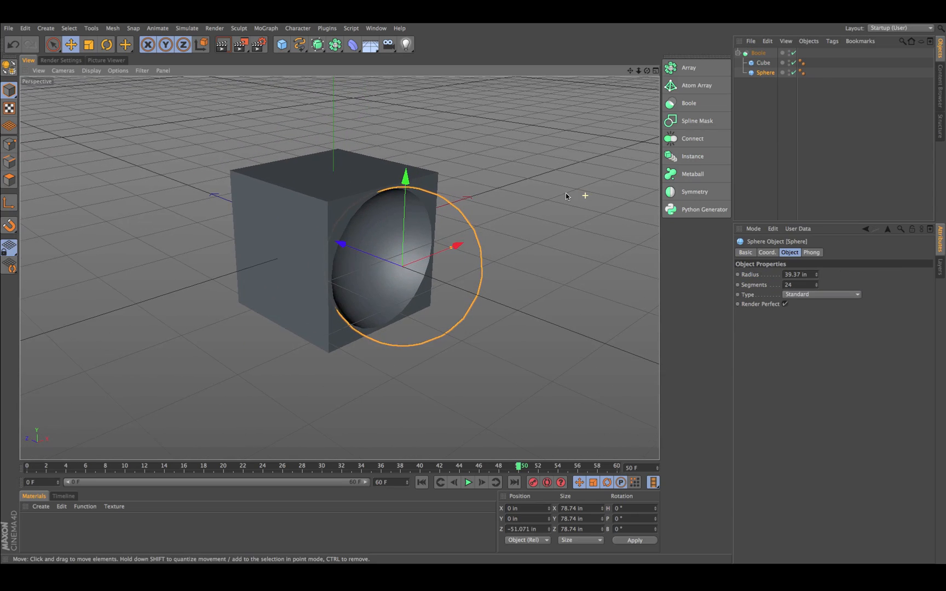
pyautogui.moveTo(404, 178); pyautogui.dragTo(406, 119)
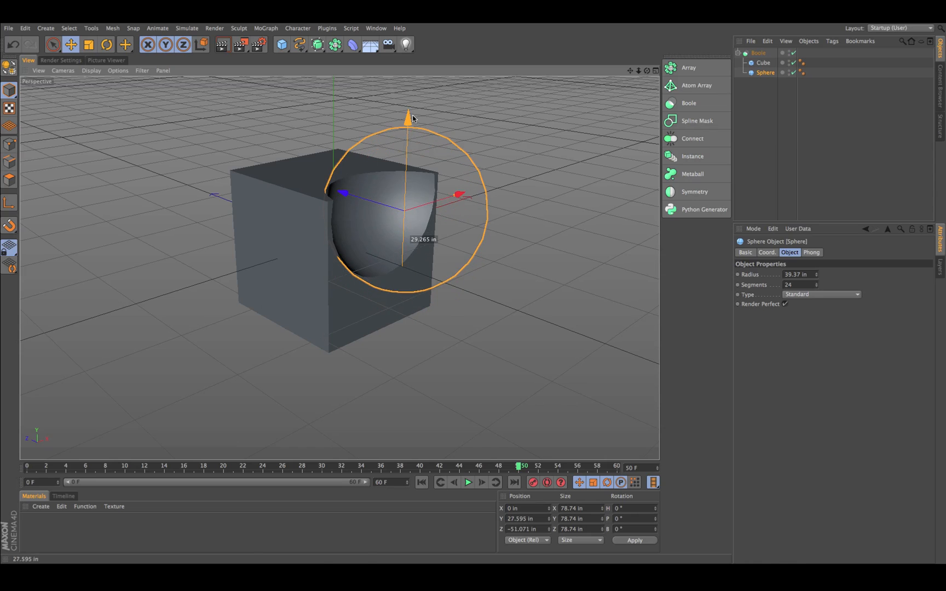
pyautogui.keyDown('alt'); pyautogui.moveTo(493, 160); pyautogui.dragTo(507, 164); pyautogui.keyUp('alt')
pyautogui.moveTo(335, 191); pyautogui.dragTo(300, 183)
pyautogui.keyDown('alt'); pyautogui.moveTo(415, 176); pyautogui.dragTo(505, 143); pyautogui.keyUp('alt')
pyautogui.click(241, 44)
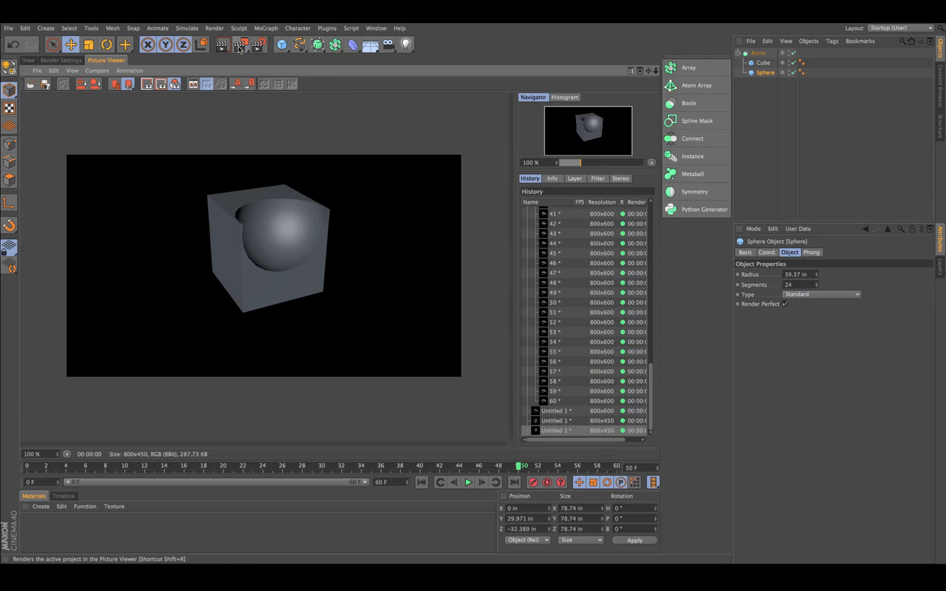
pyautogui.click(27, 60)
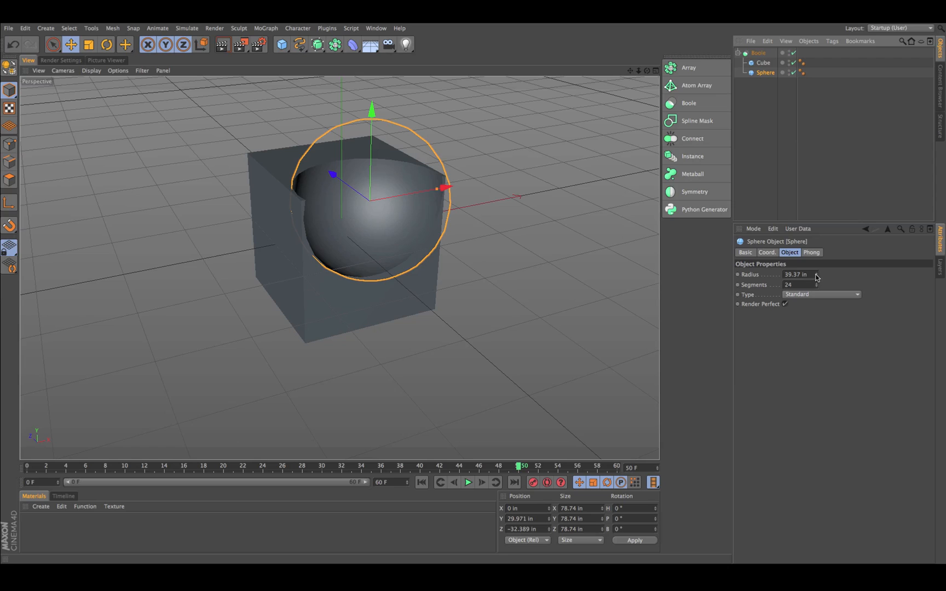
# Step: Enlarge the sphere's radius to 51.37 in and render the deeper cut to the Picture Viewer
pyautogui.moveTo(816, 275); pyautogui.dragTo(816, 268)
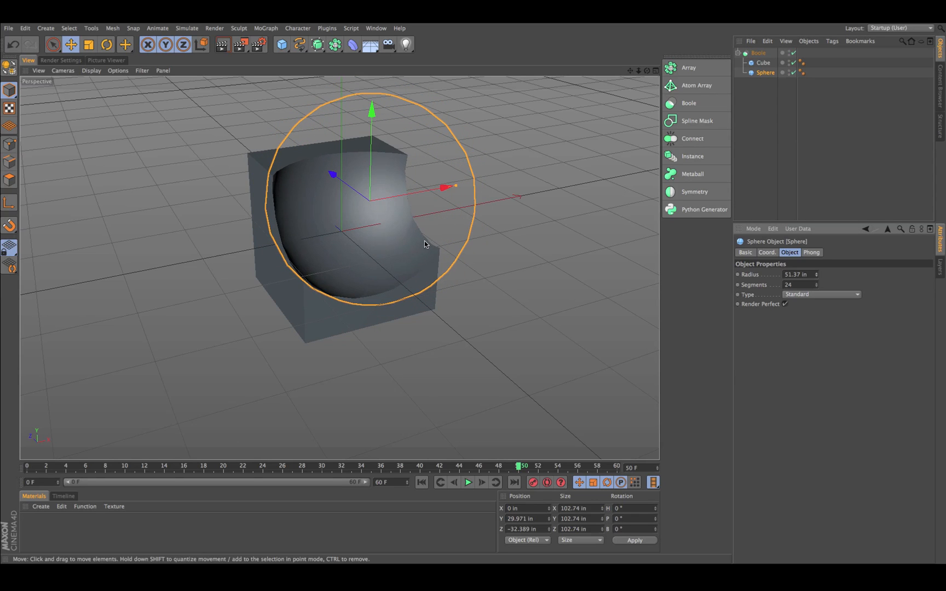
pyautogui.click(240, 44)
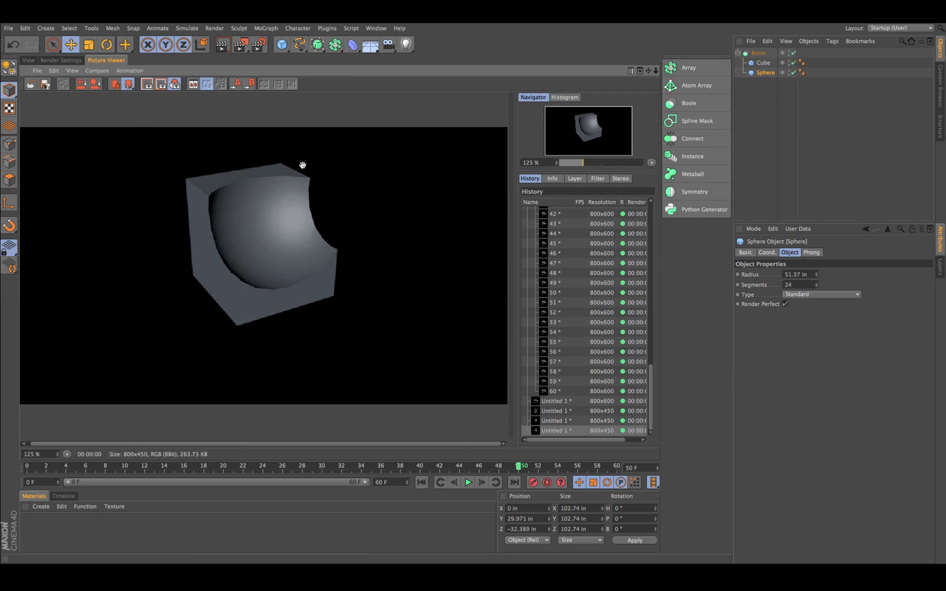
pyautogui.click(30, 60)
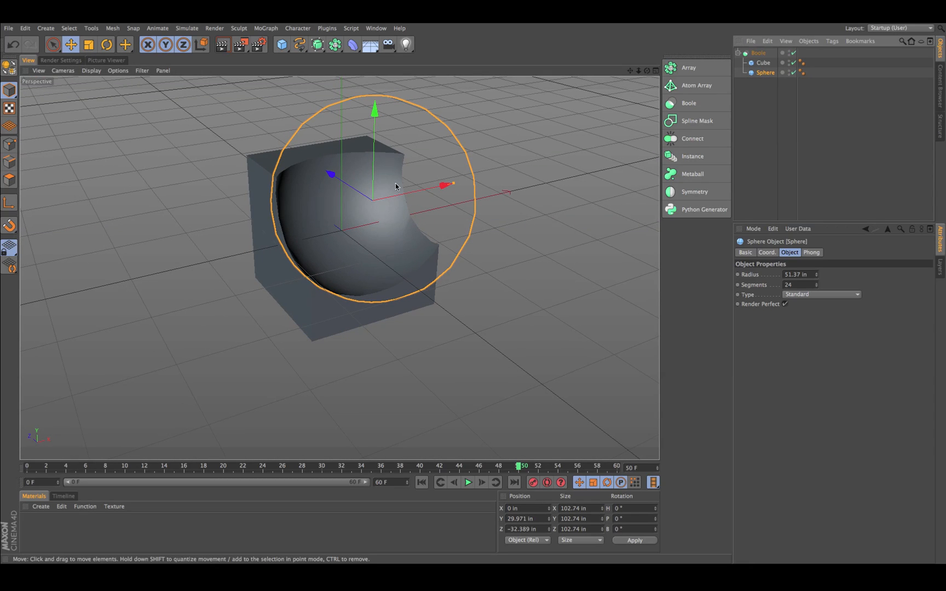
# Step: Move the sphere along Z to about 0.8 in, centring it over the cube, and render the result to the Picture Viewer
pyautogui.keyDown('alt'); pyautogui.moveTo(397, 187); pyautogui.dragTo(465, 199); pyautogui.keyUp('alt')
pyautogui.moveTo(322, 191)
pyautogui.mouseDown()
pyautogui.moveTo(266, 178)
pyautogui.moveTo(319, 172)
pyautogui.mouseUp()
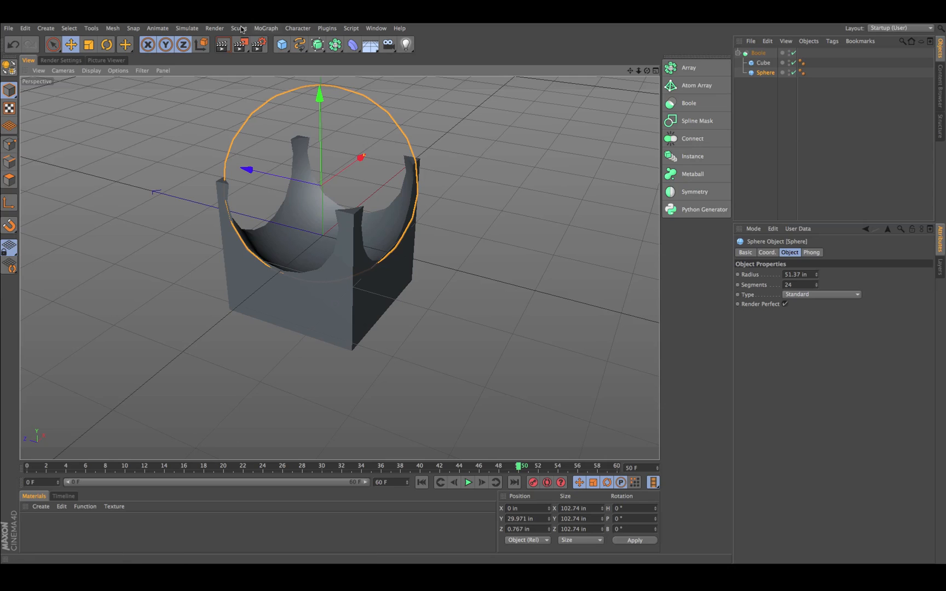
pyautogui.click(240, 44)
pyautogui.scroll(1, 379, 221)
pyautogui.scroll(-2, 379, 220)
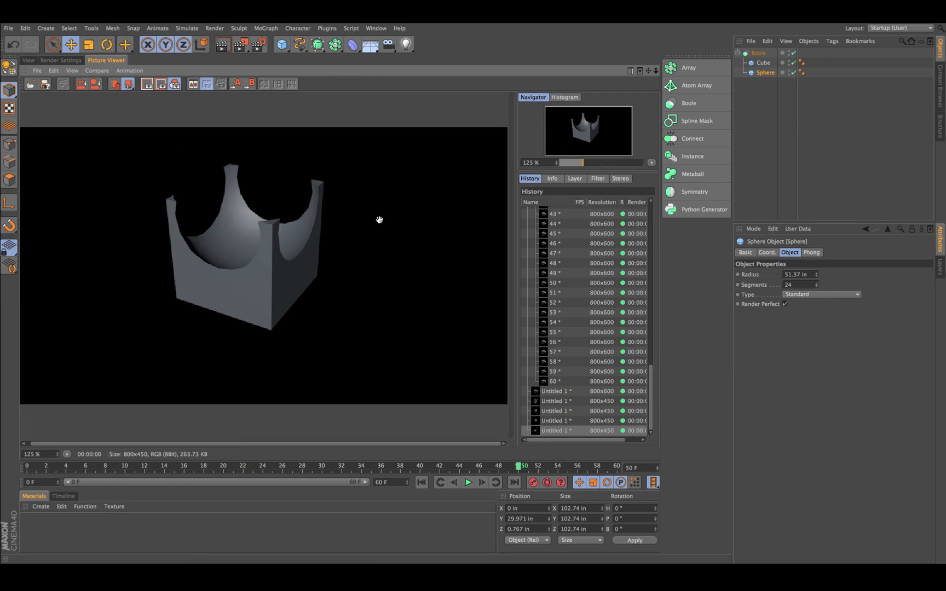
pyautogui.click(30, 64)
pyautogui.scroll(-2, 296, 222)
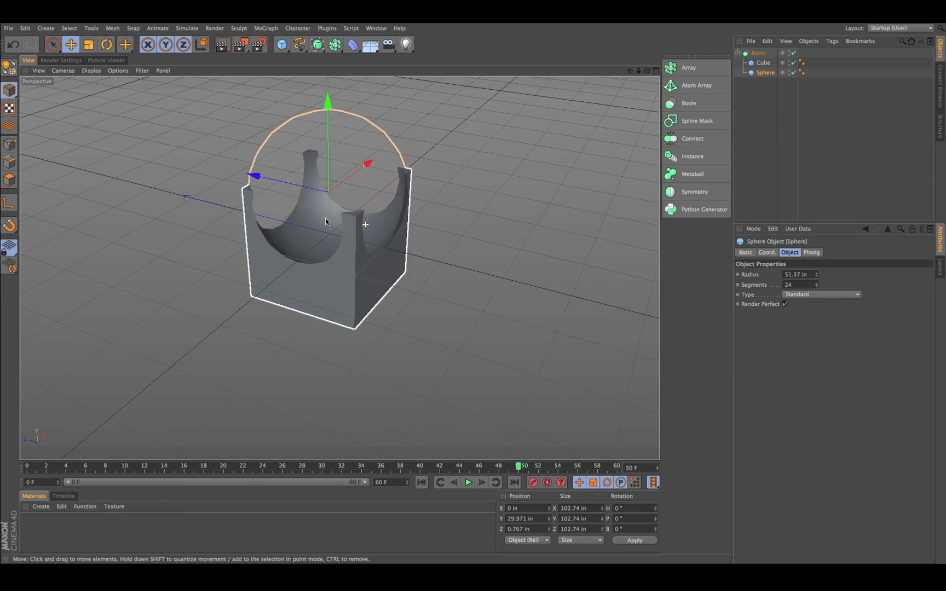
pyautogui.keyDown('alt'); pyautogui.moveTo(363, 221); pyautogui.dragTo(446, 227); pyautogui.keyUp('alt')
pyautogui.scroll(1, 447, 224)
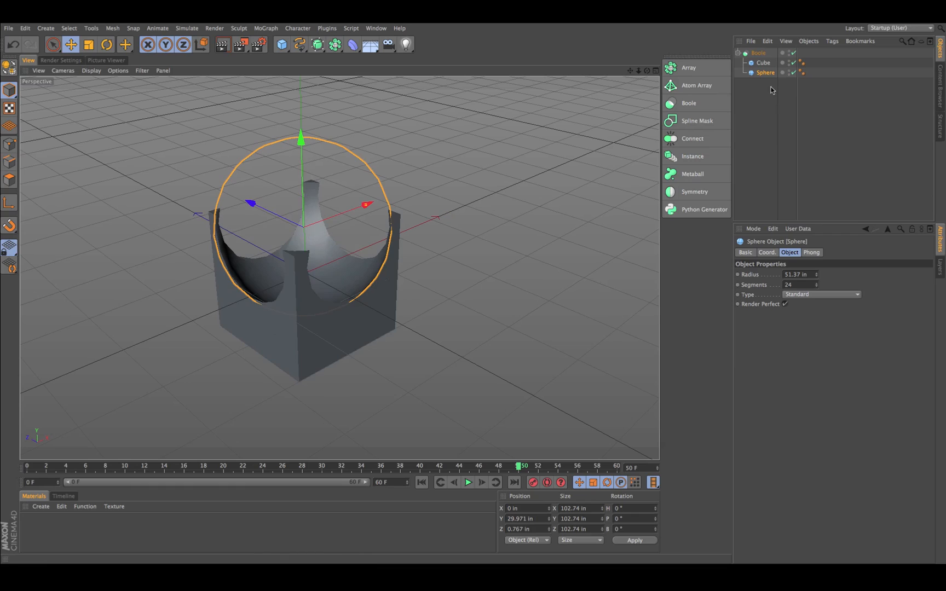
# Step: Delete the Boole together with its cube and sphere to empty the scene
pyautogui.moveTo(769, 86); pyautogui.dragTo(744, 47)
pyautogui.press('Delete')
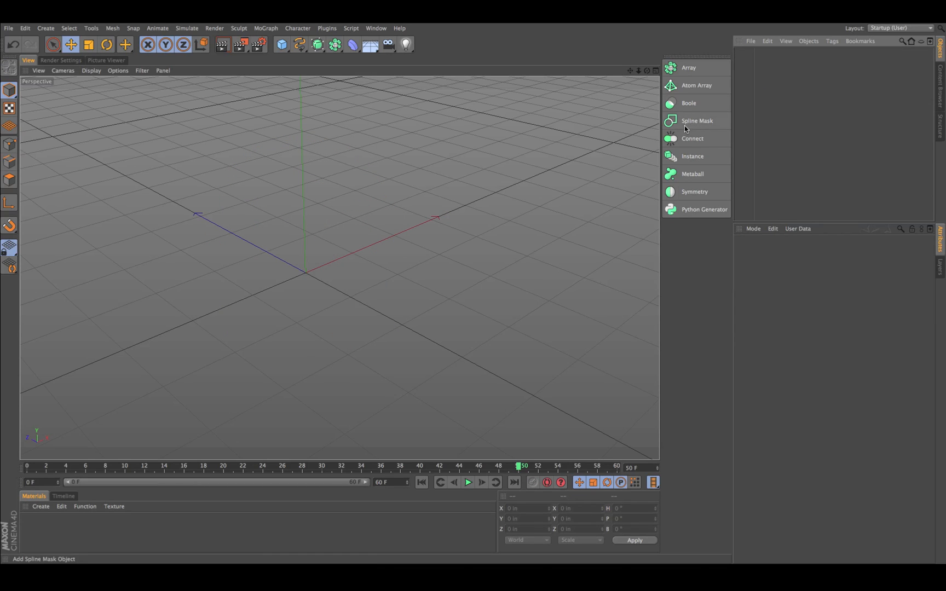
pyautogui.keyDown('alt'); pyautogui.moveTo(486, 184); pyautogui.dragTo(491, 179); pyautogui.keyUp('alt')
# Step: Add a Circle spline to the empty scene and duplicate it in place
pyautogui.click(299, 45)
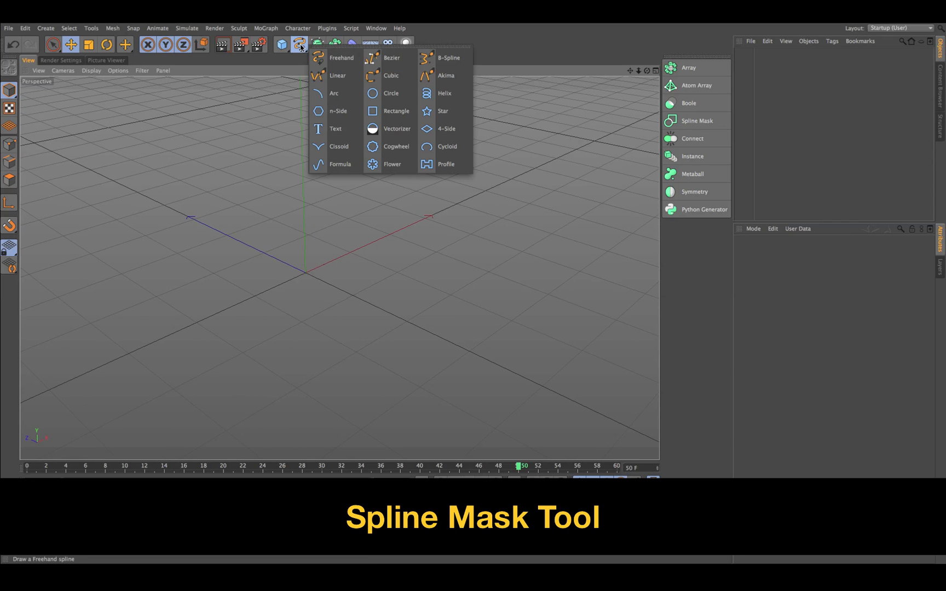
pyautogui.click(391, 93)
pyautogui.keyDown('alt'); pyautogui.moveTo(418, 224); pyautogui.dragTo(403, 175); pyautogui.keyUp('alt')
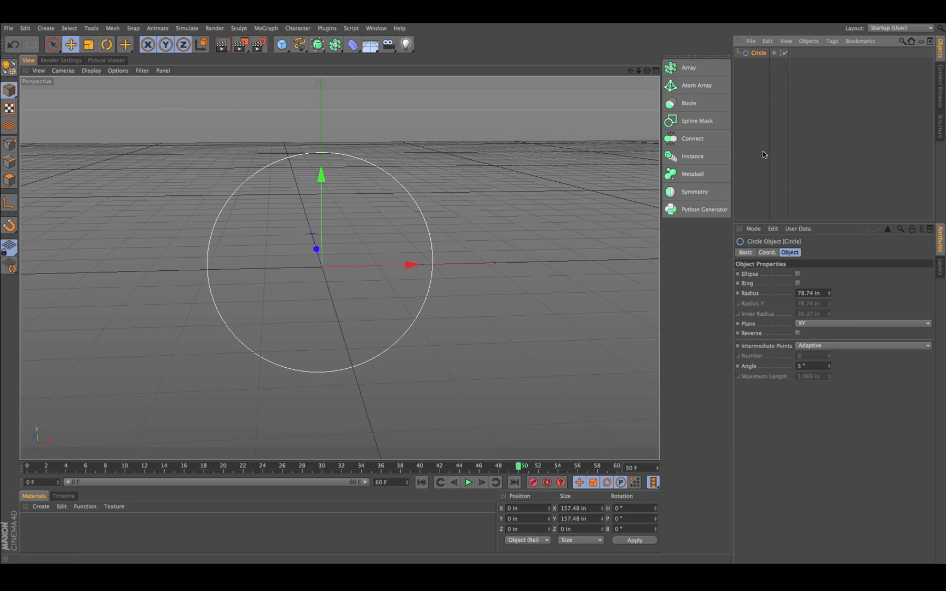
pyautogui.hotkey('ctrl', 'c')
pyautogui.hotkey('ctrl', 'v')
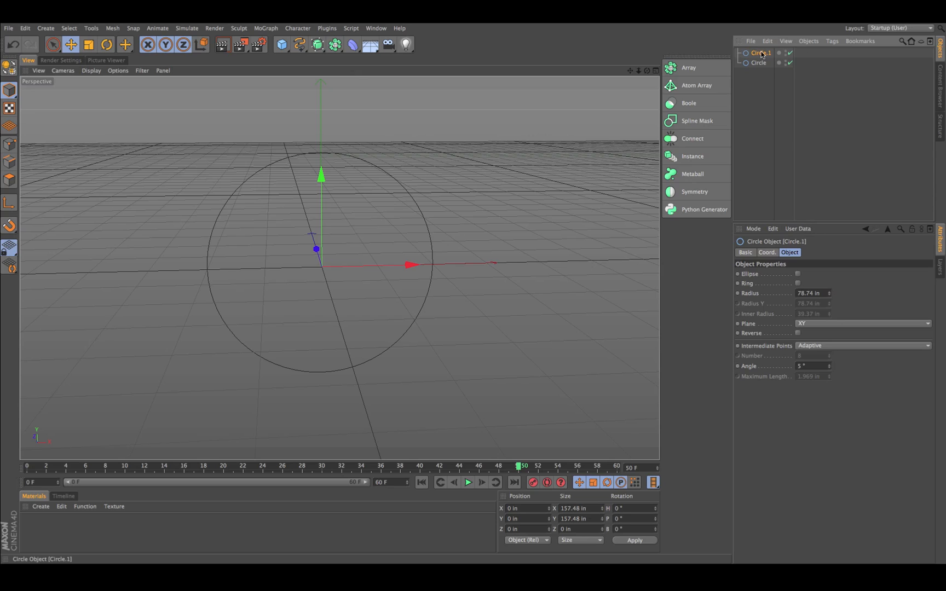
# Step: Reduce the duplicate circle's radius to 55.74 in and move it along X to about 36 in so it overlaps the original
pyautogui.moveTo(831, 299); pyautogui.dragTo(811, 298)
pyautogui.keyDown('alt'); pyautogui.moveTo(553, 275); pyautogui.dragTo(506, 268); pyautogui.keyUp('alt')
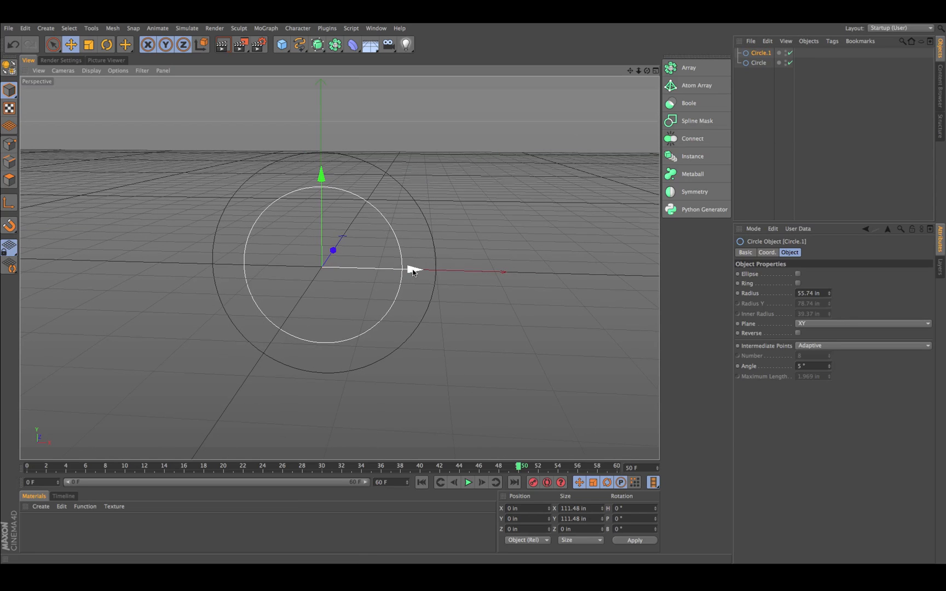
pyautogui.moveTo(412, 269); pyautogui.dragTo(463, 271)
pyautogui.keyDown('alt'); pyautogui.moveTo(494, 232); pyautogui.dragTo(503, 223); pyautogui.keyUp('alt')
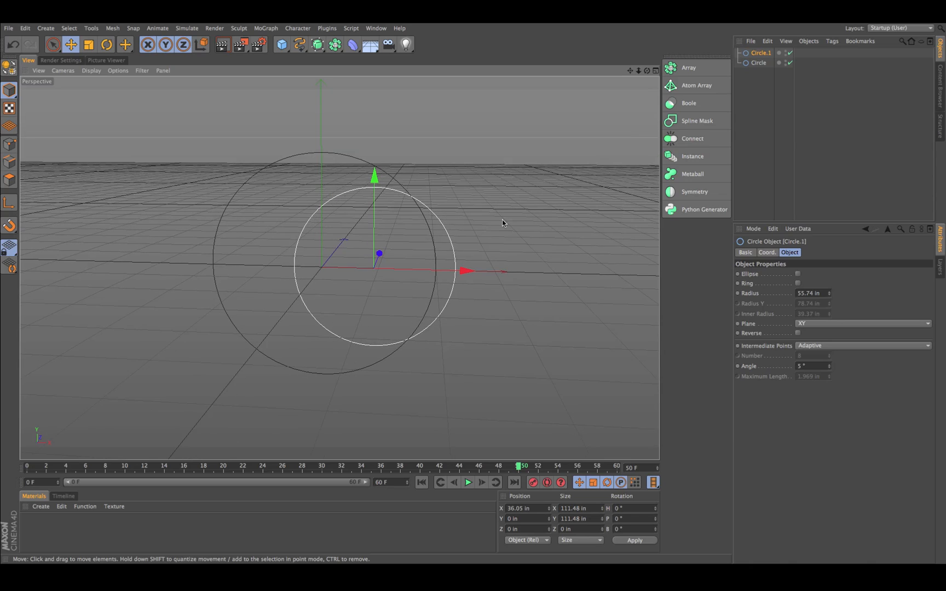
# Step: Add a Spline Mask generator and nest both circles inside it
pyautogui.click(697, 120)
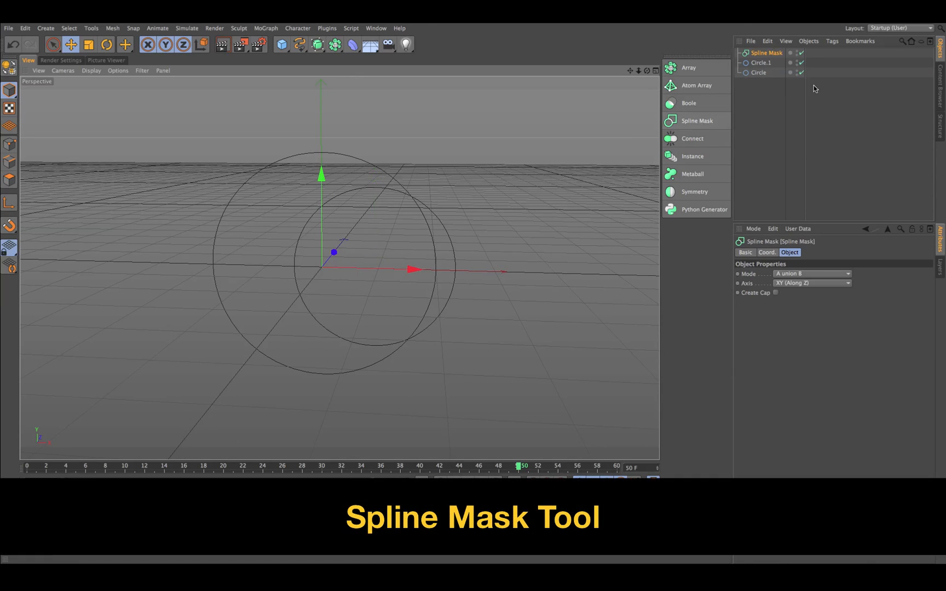
pyautogui.click(761, 62)
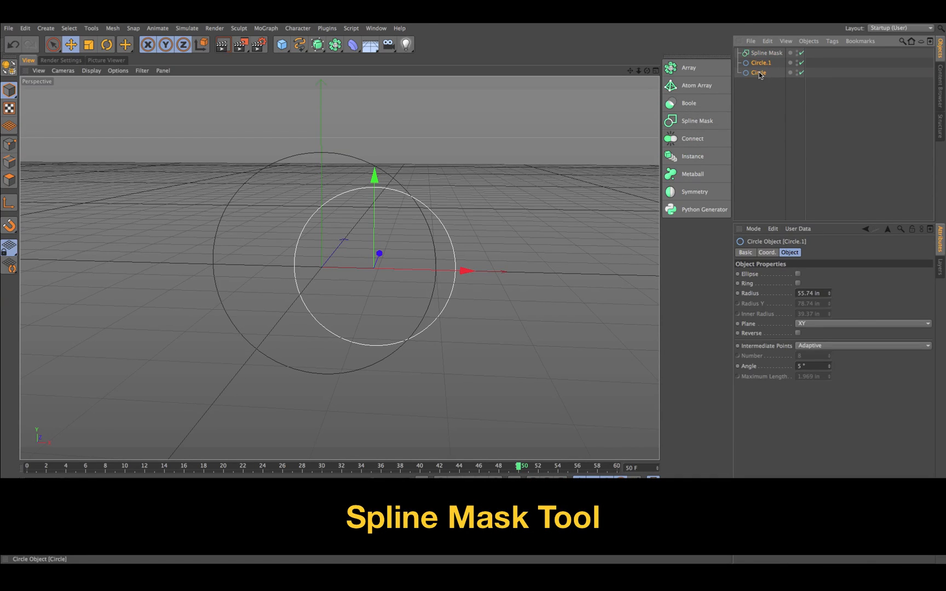
pyautogui.keyDown('shift'); pyautogui.click(759, 71); pyautogui.keyUp('shift')
pyautogui.moveTo(759, 71); pyautogui.dragTo(762, 53)
pyautogui.keyDown('alt'); pyautogui.moveTo(534, 172); pyautogui.dragTo(463, 183); pyautogui.keyUp('alt')
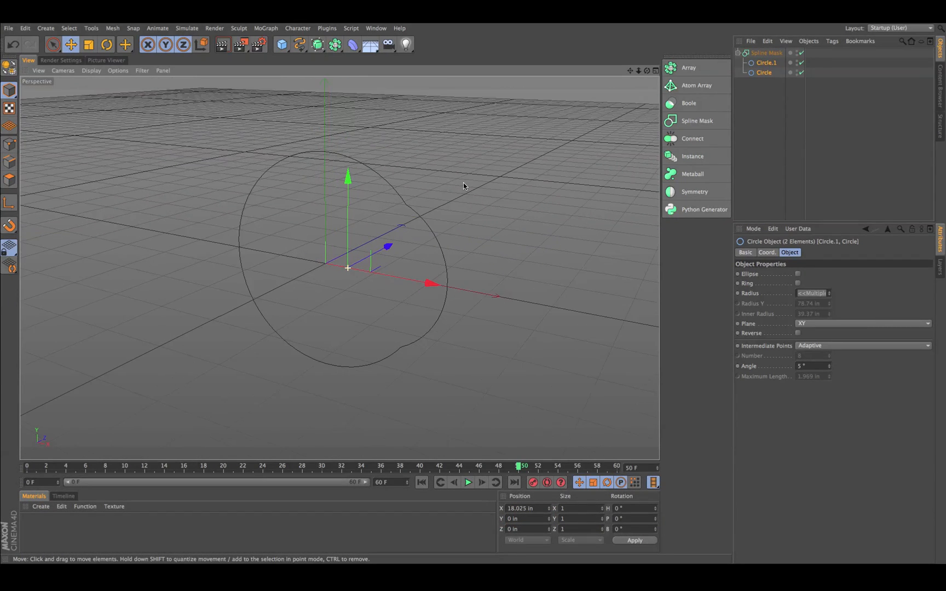
# Step: Try the Spline Mask's A subtract B mode and set the mode to B subtract A
pyautogui.click(767, 54)
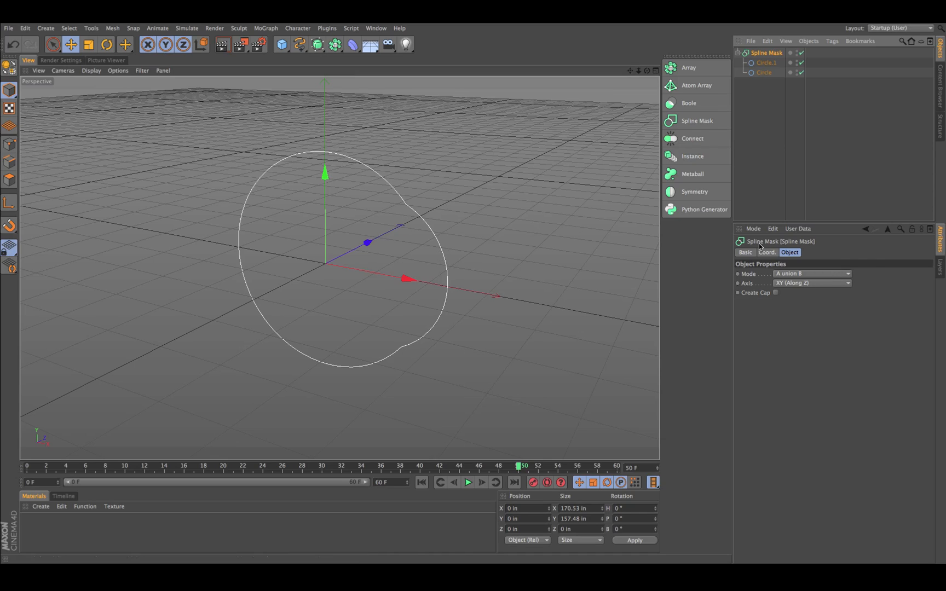
pyautogui.click(848, 274)
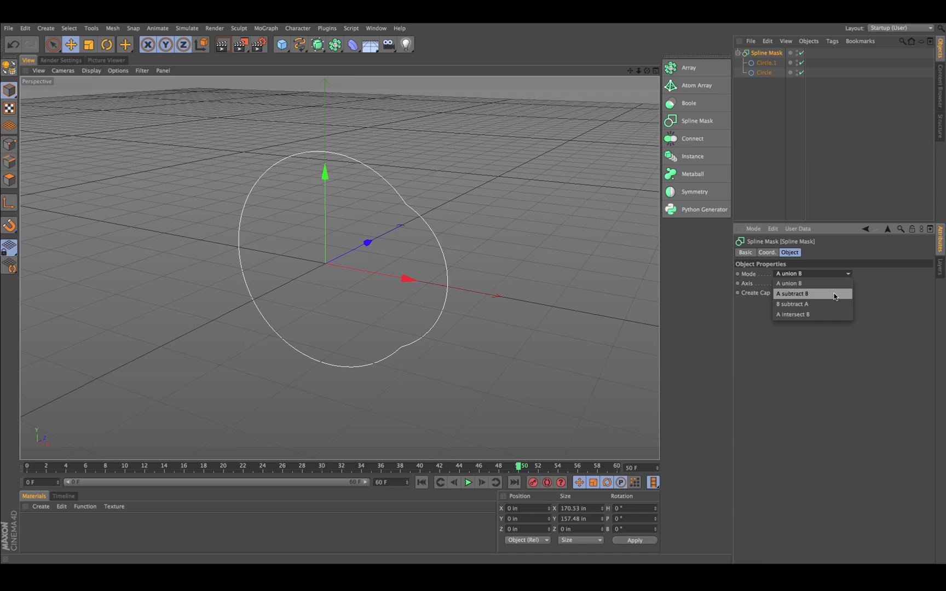
pyautogui.click(834, 295)
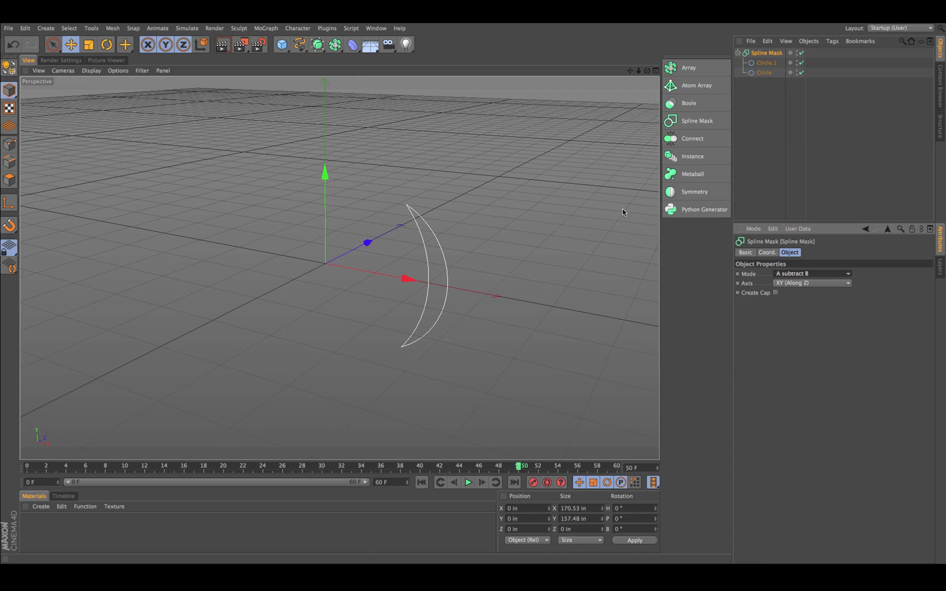
pyautogui.click(848, 274)
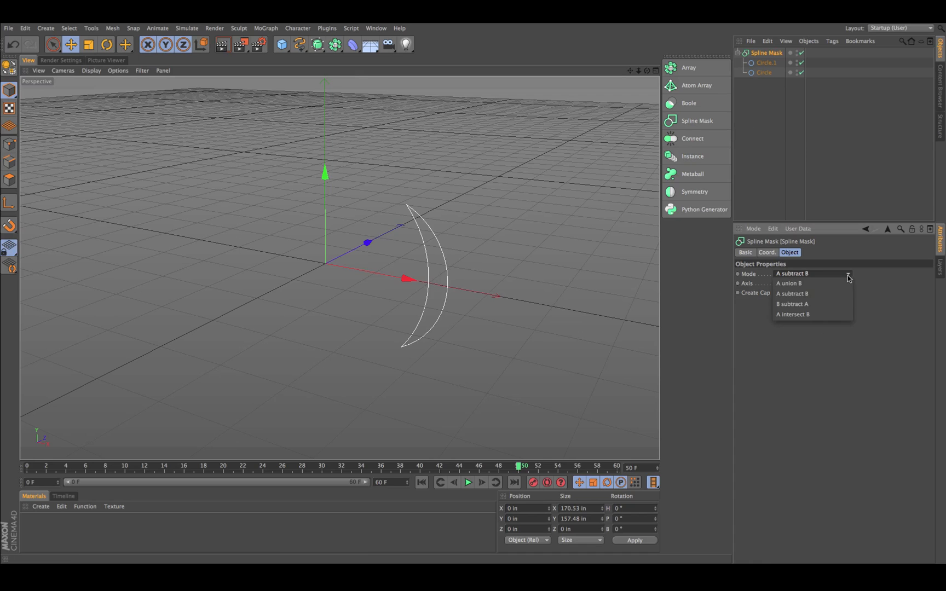
pyautogui.click(835, 304)
pyautogui.keyDown('alt'); pyautogui.moveTo(485, 267); pyautogui.dragTo(475, 247); pyautogui.keyUp('alt')
# Step: Move Circle.1 along X to about 27.6 in and increase its radius to 58.74 in
pyautogui.click(765, 64)
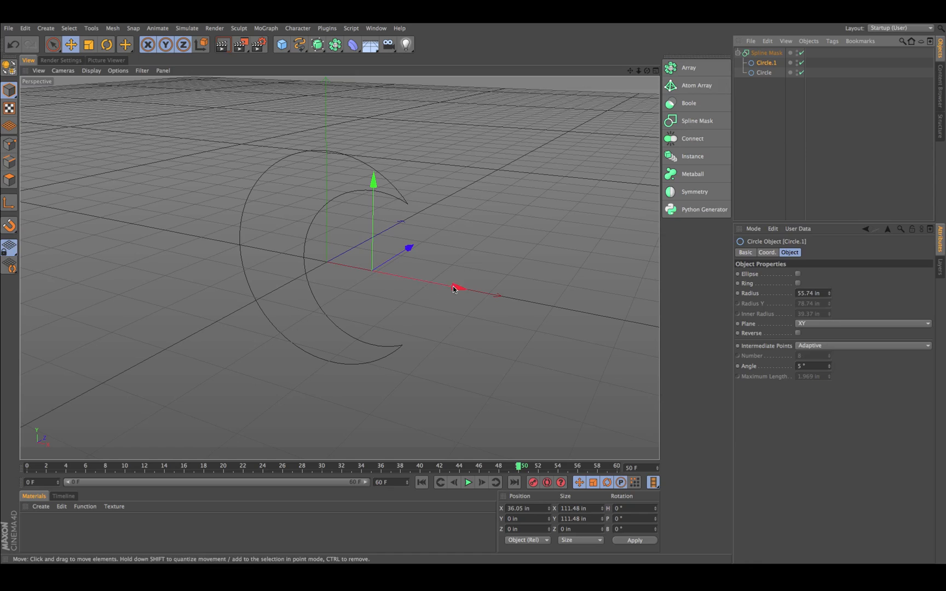
pyautogui.moveTo(454, 282)
pyautogui.mouseDown()
pyautogui.moveTo(421, 275)
pyautogui.moveTo(443, 278)
pyautogui.mouseUp()
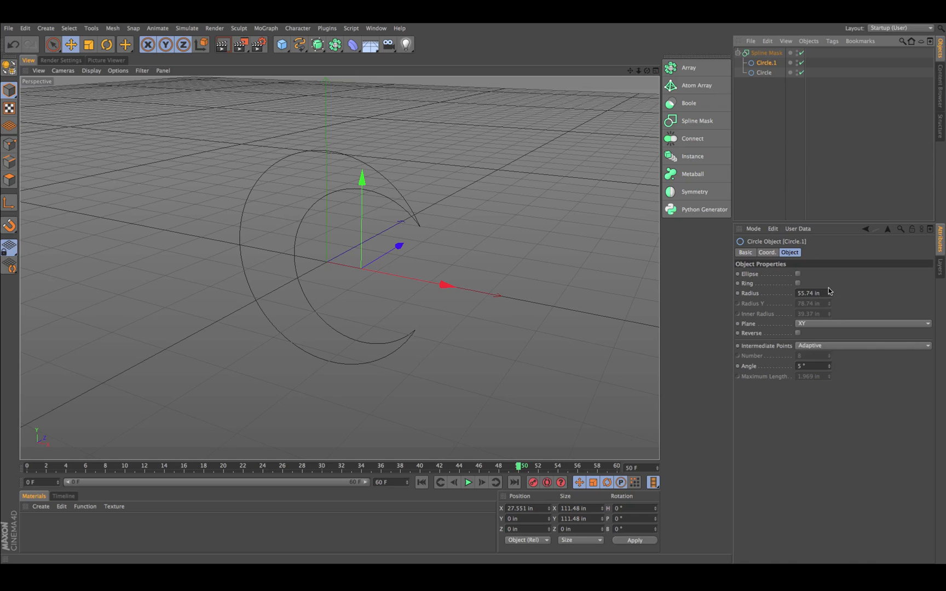
pyautogui.moveTo(830, 292); pyautogui.dragTo(830, 296)
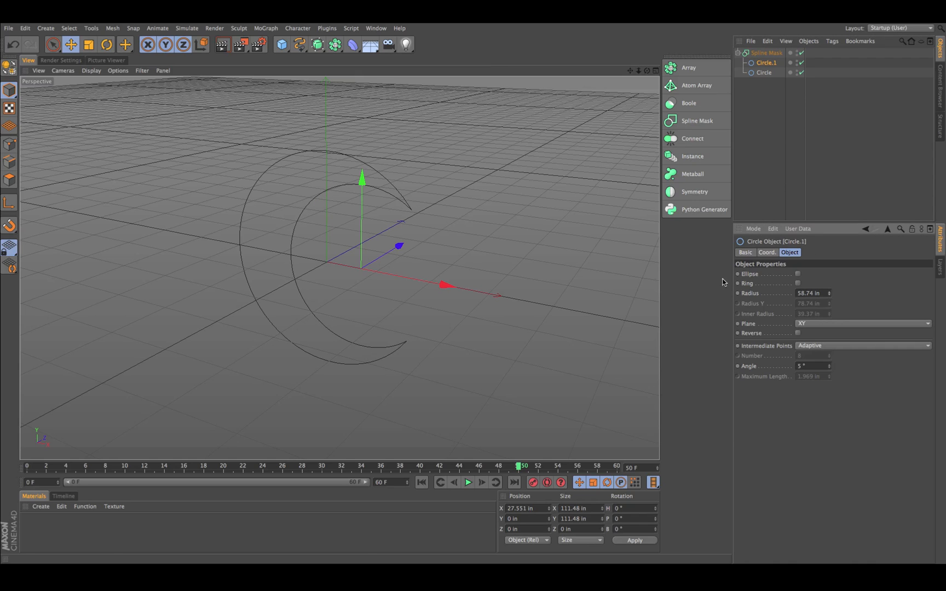
pyautogui.keyDown('alt'); pyautogui.moveTo(507, 277); pyautogui.dragTo(486, 237); pyautogui.keyUp('alt')
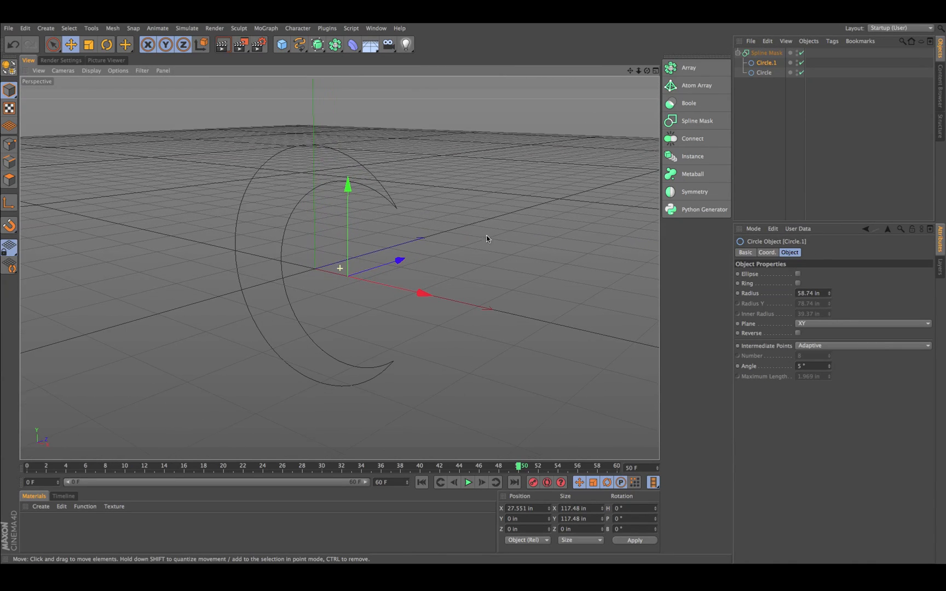
# Step: Render the masked spline to the Picture Viewer and return to the perspective view
pyautogui.click(240, 46)
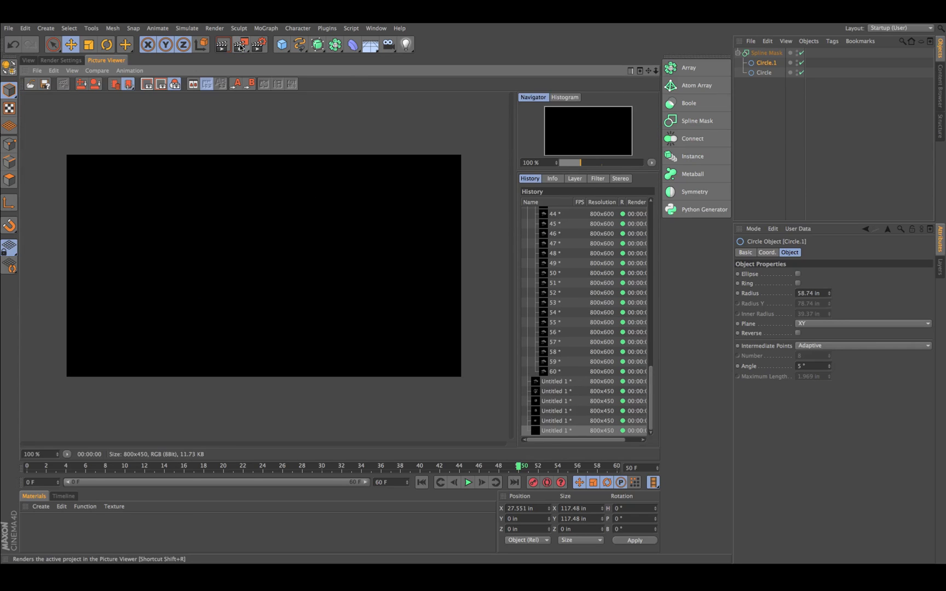
pyautogui.click(27, 61)
pyautogui.keyDown('alt'); pyautogui.moveTo(414, 200); pyautogui.dragTo(481, 173); pyautogui.keyUp('alt')
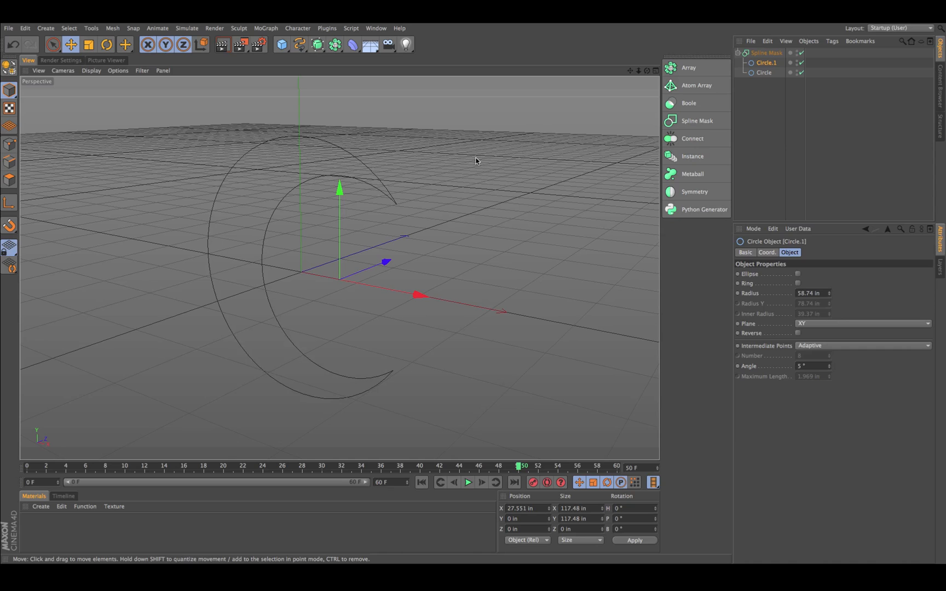
# Step: Add an Extrude NURBS and nest the Spline Mask inside it
pyautogui.click(317, 46)
pyautogui.click(416, 57)
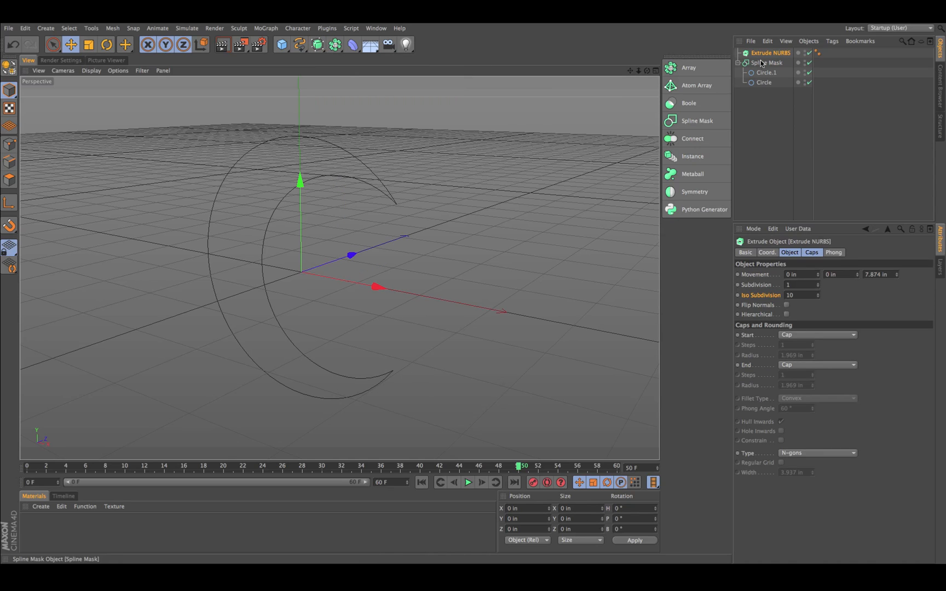
pyautogui.moveTo(760, 65); pyautogui.dragTo(769, 52)
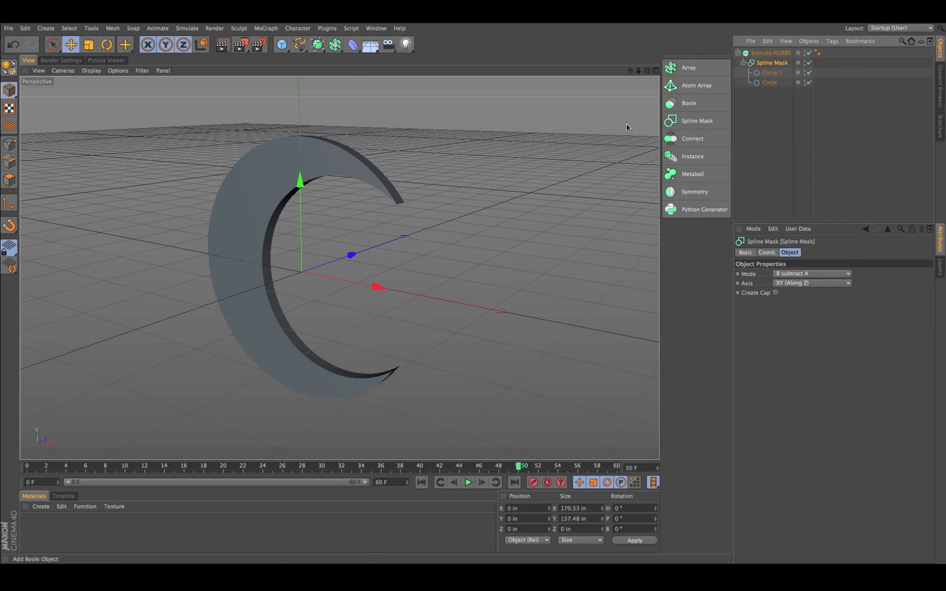
# Step: Render the extruded crescent to the Picture Viewer and return to the perspective view
pyautogui.keyDown('alt'); pyautogui.moveTo(516, 162); pyautogui.dragTo(507, 168); pyautogui.keyUp('alt')
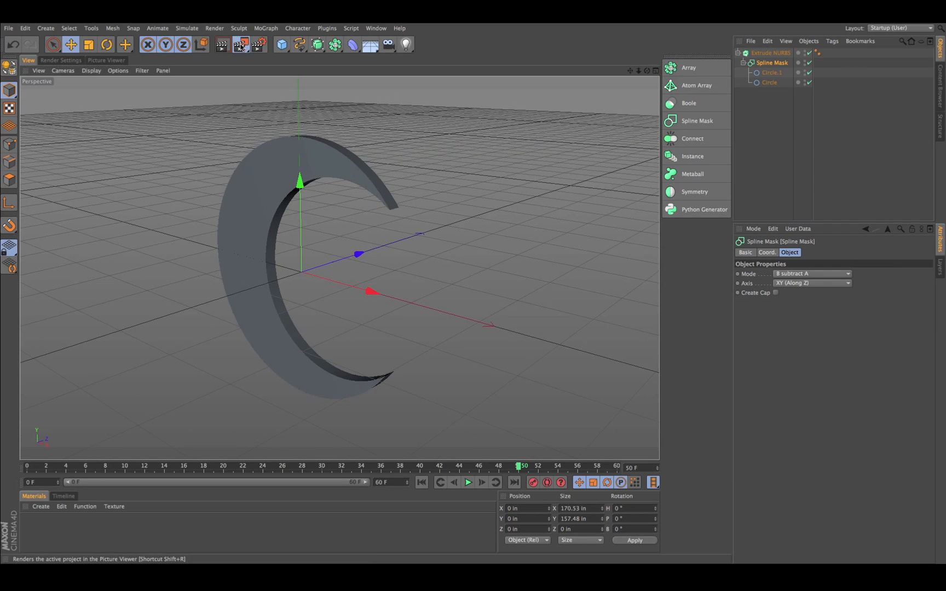
pyautogui.click(240, 46)
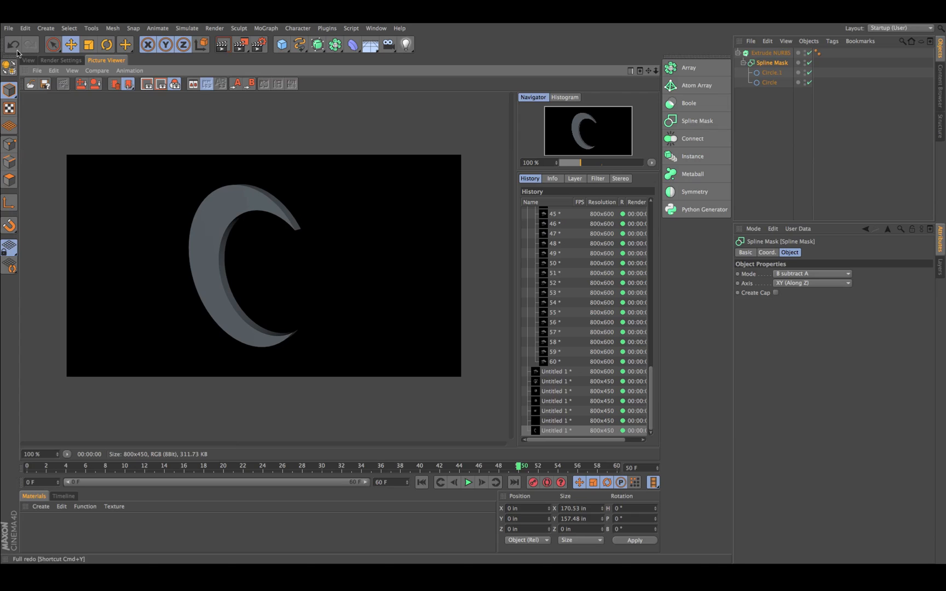
pyautogui.click(29, 60)
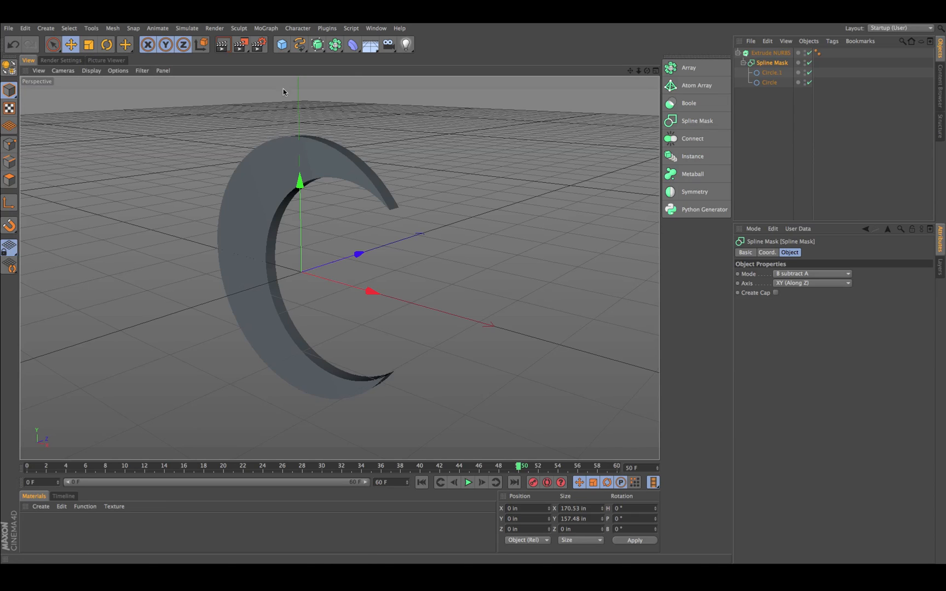
# Step: Deepen the Extrude NURBS to about 60 in along Z and set both its start and end caps to Fillet Cap
pyautogui.click(775, 54)
pyautogui.moveTo(897, 275); pyautogui.dragTo(922, 274)
pyautogui.click(812, 253)
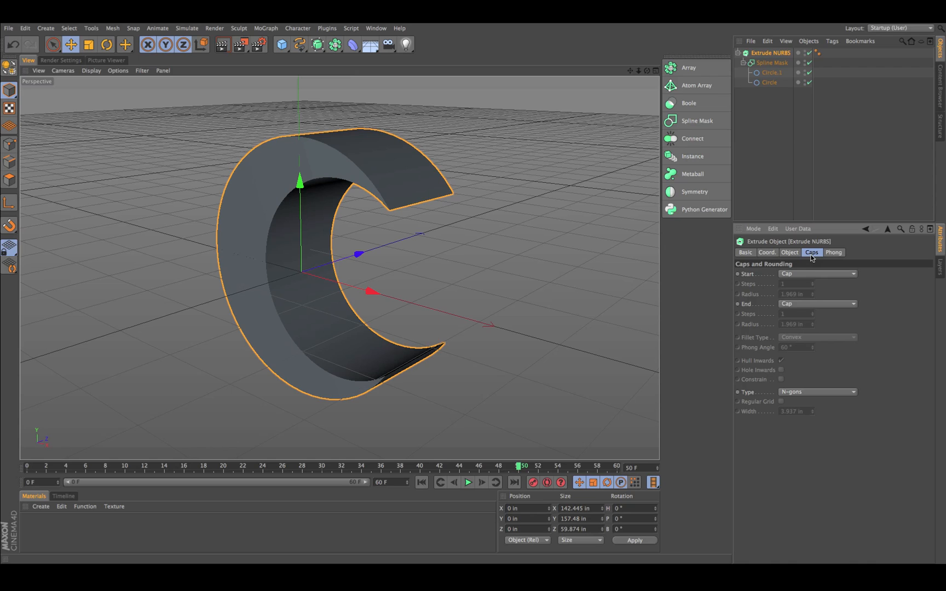
pyautogui.click(852, 274)
pyautogui.click(840, 314)
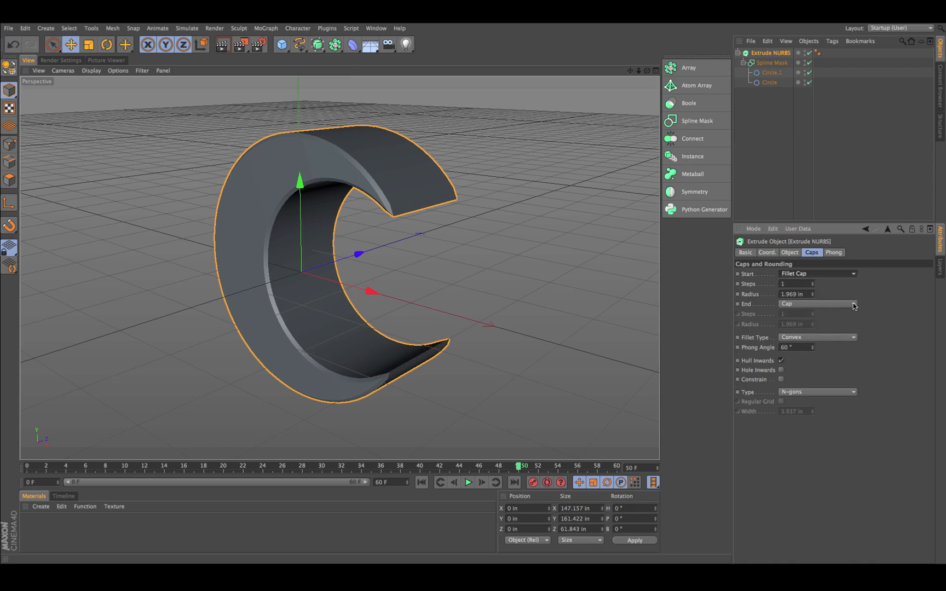
pyautogui.click(841, 304)
pyautogui.keyDown('alt'); pyautogui.moveTo(456, 236); pyautogui.dragTo(513, 219); pyautogui.keyUp('alt')
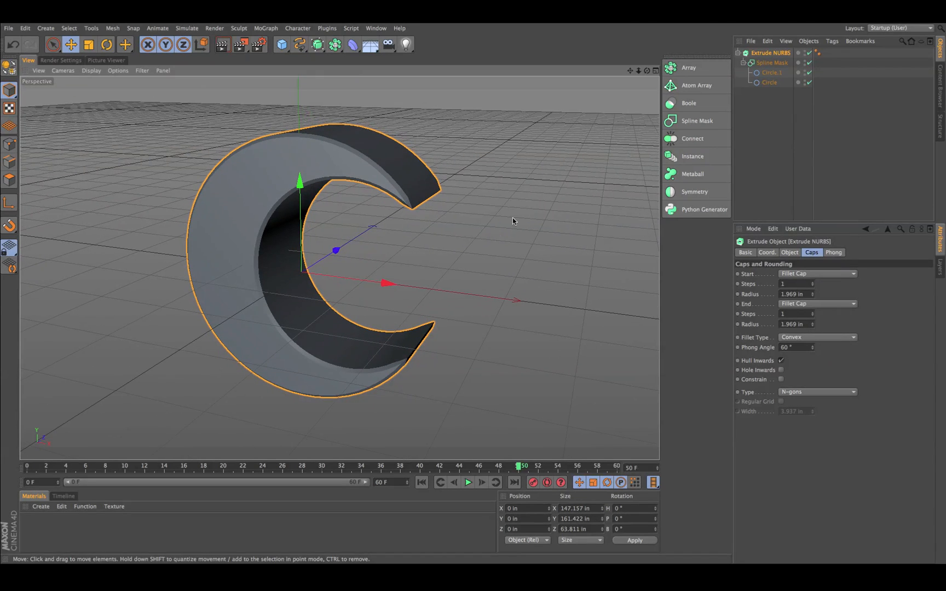
# Step: Reposition Circle.1 inside the Spline Mask to about 16 in on X and 9.1 in on Y
pyautogui.click(769, 74)
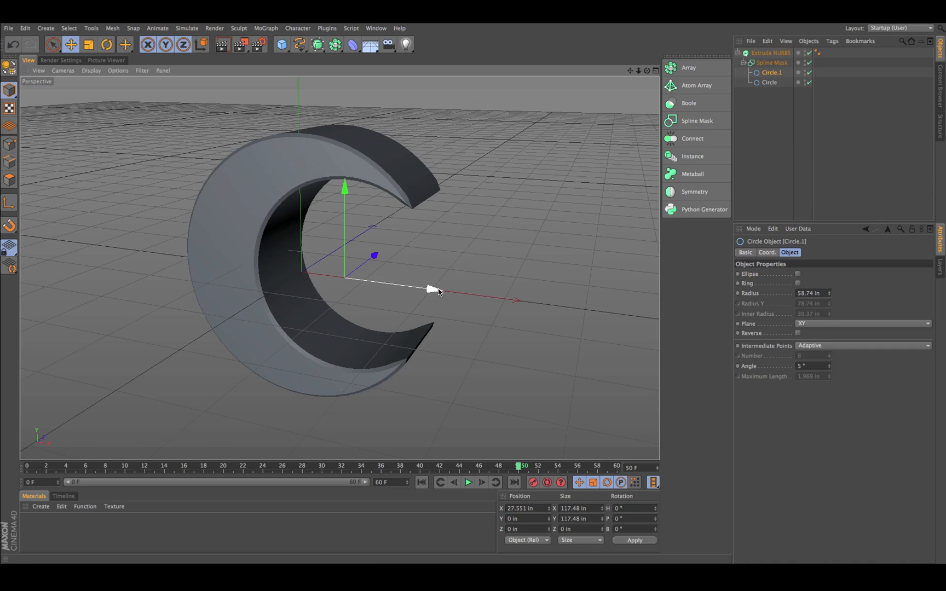
pyautogui.moveTo(433, 287); pyautogui.dragTo(420, 286)
pyautogui.moveTo(326, 184); pyautogui.dragTo(326, 165)
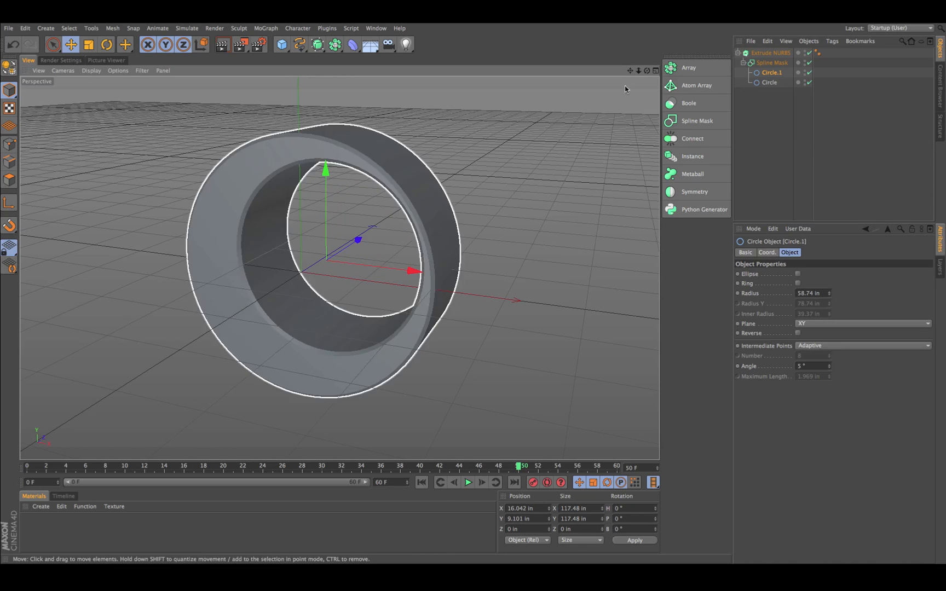
# Step: Enlarge Circle.1's radius to 67.74 in and lower the circle to about -1.2 in on Y
pyautogui.moveTo(829, 293); pyautogui.dragTo(828, 289)
pyautogui.keyDown('alt'); pyautogui.moveTo(531, 271); pyautogui.dragTo(556, 256); pyautogui.keyUp('alt')
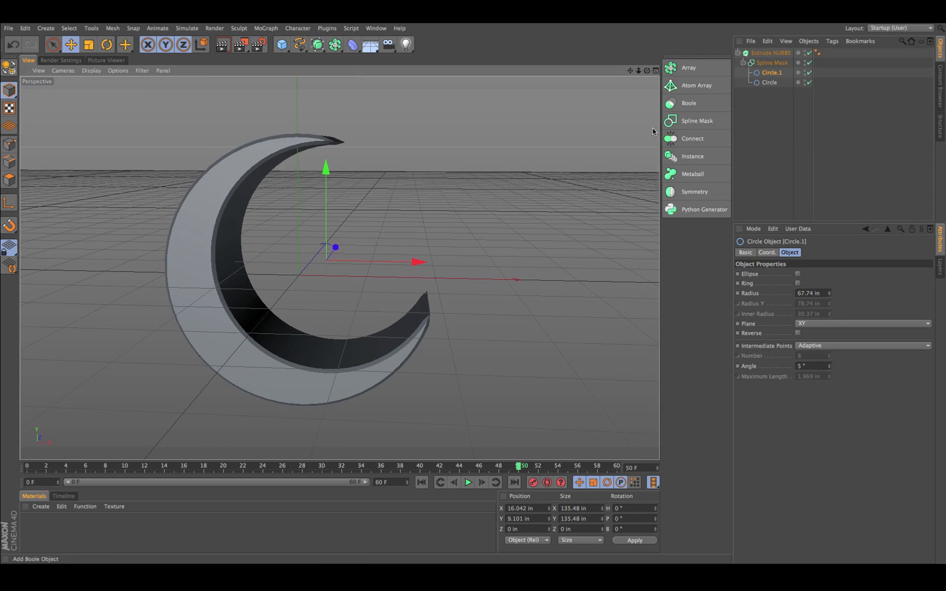
pyautogui.moveTo(327, 200); pyautogui.dragTo(327, 218)
pyautogui.keyDown('alt'); pyautogui.moveTo(445, 207); pyautogui.dragTo(422, 203); pyautogui.keyUp('alt')
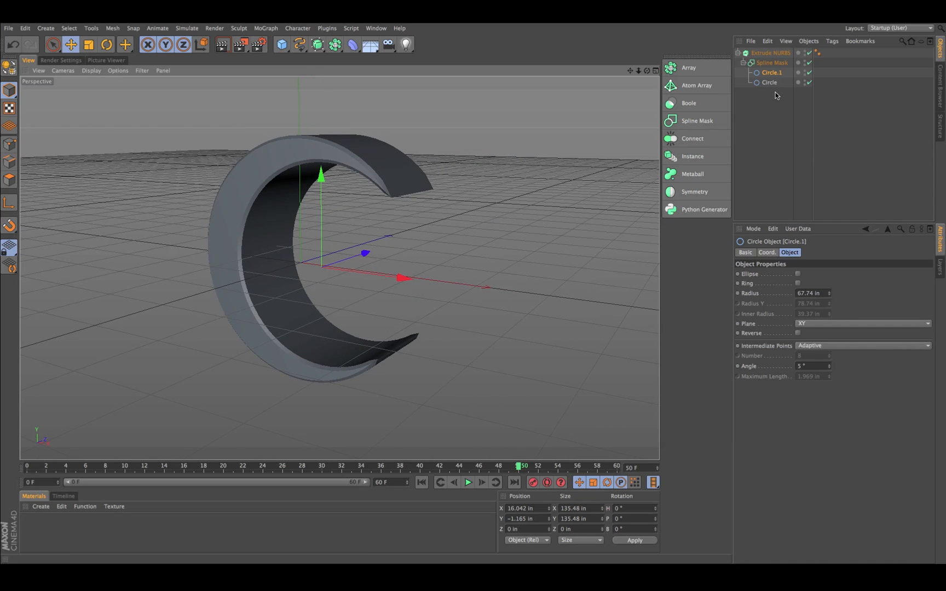
# Step: Delete the Extrude NURBS with its Spline Mask and circles, and add an Instance generator to the empty scene
pyautogui.moveTo(775, 92); pyautogui.dragTo(756, 52)
pyautogui.press('Delete')
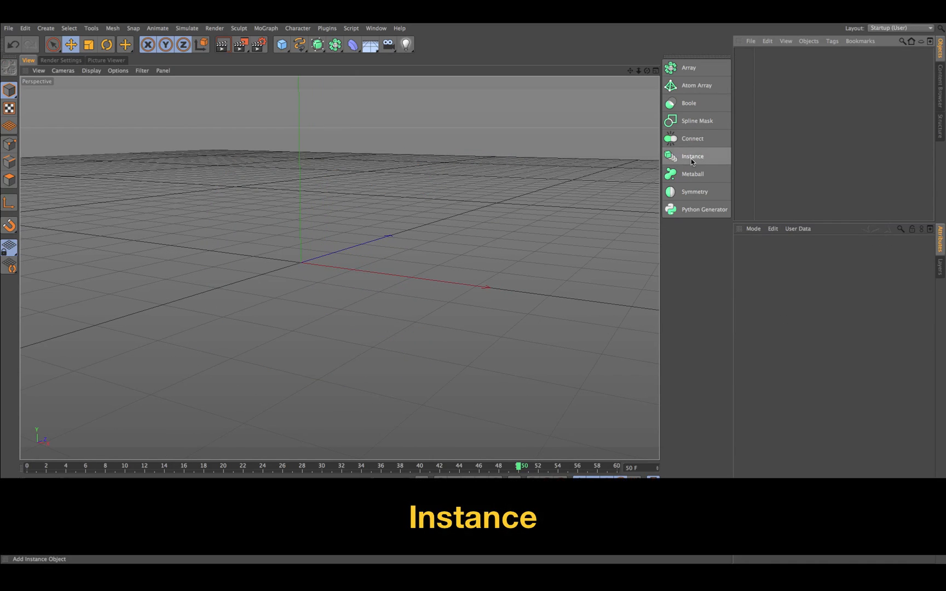
pyautogui.click(691, 157)
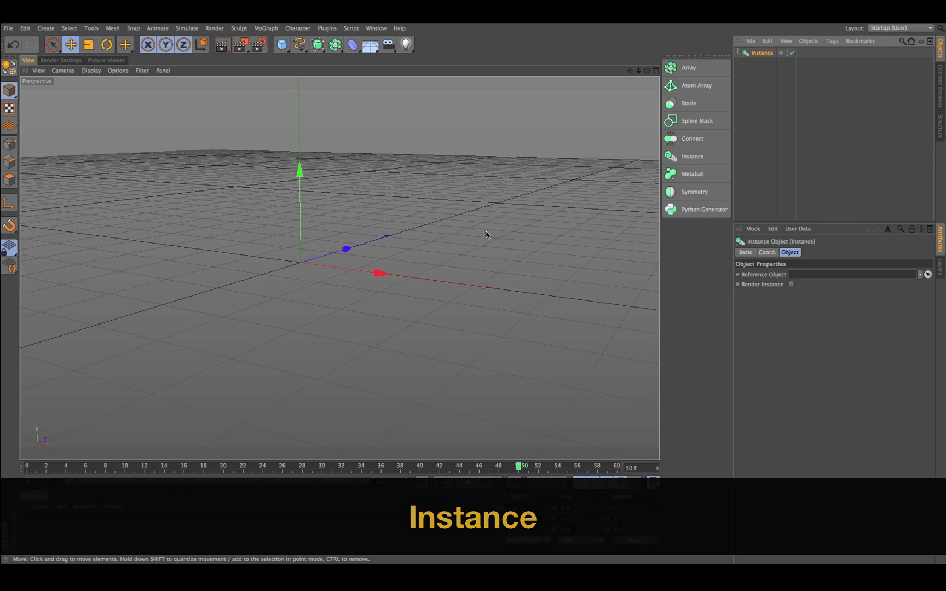
pyautogui.keyDown('alt'); pyautogui.moveTo(477, 217); pyautogui.dragTo(460, 206); pyautogui.keyUp('alt')
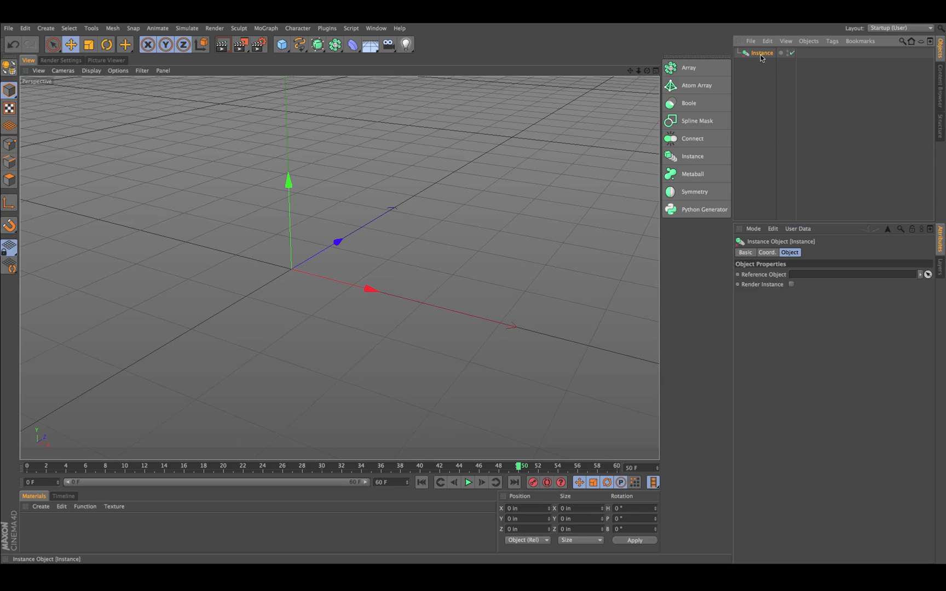
# Step: Add a MoGraph Cloner to the scene and delete the Instance object
pyautogui.click(266, 30)
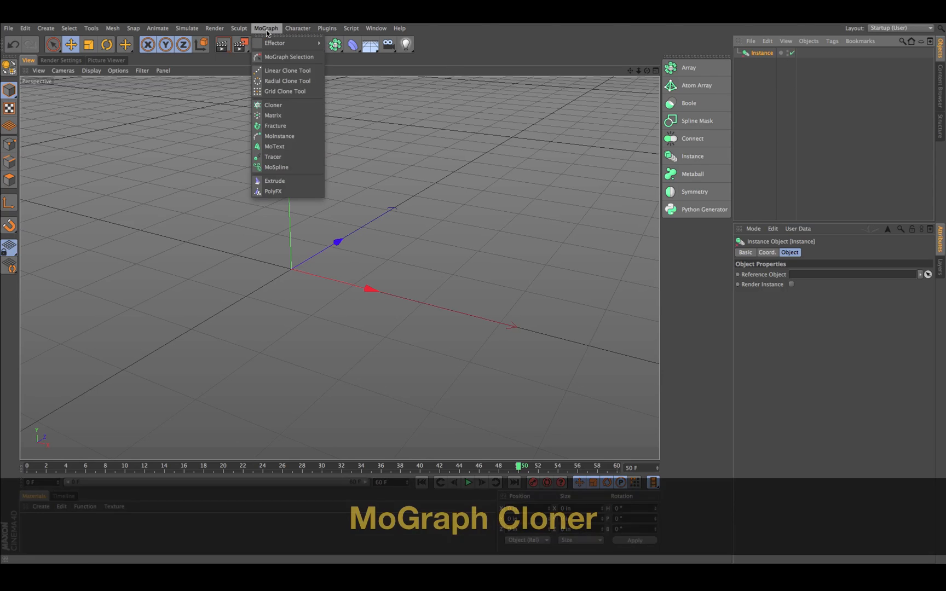
pyautogui.click(278, 107)
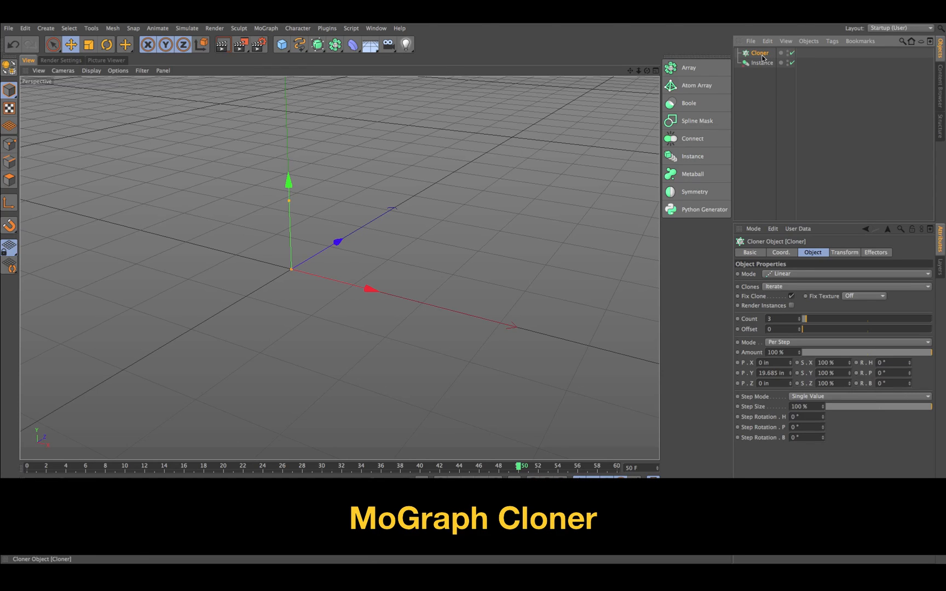
pyautogui.click(761, 64)
pyautogui.press('Delete')
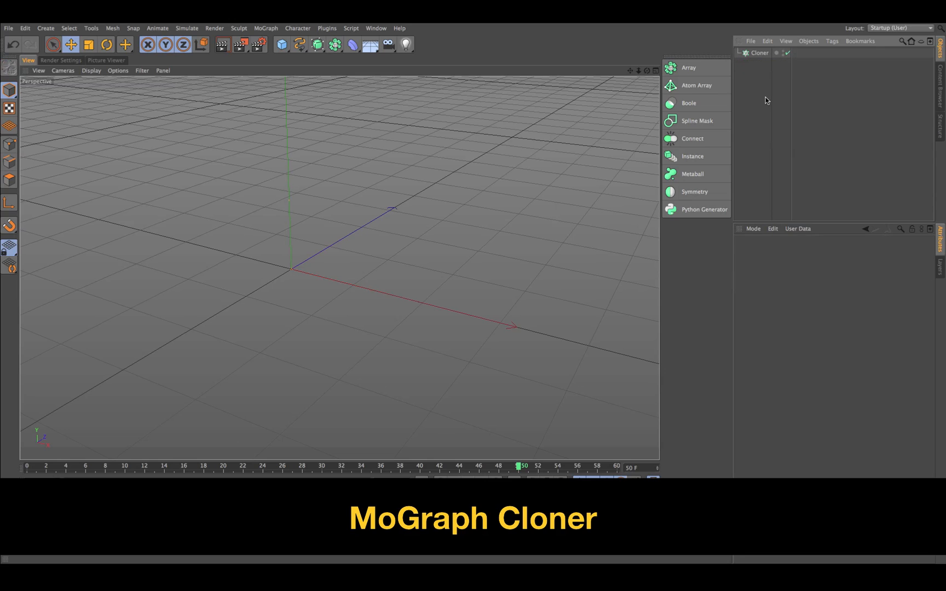
# Step: Add a Cube primitive and nest it inside the Cloner
pyautogui.click(760, 52)
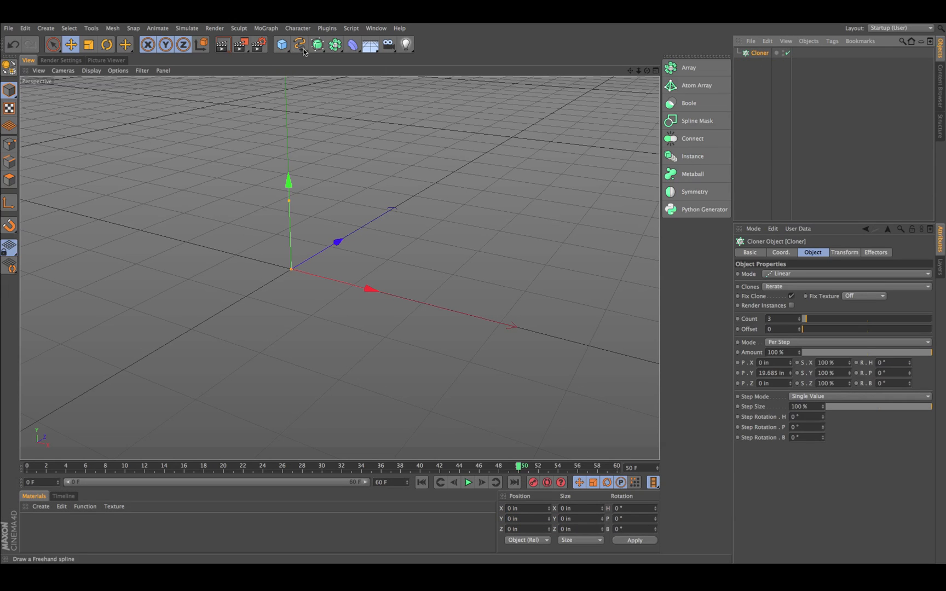
pyautogui.moveTo(278, 48); pyautogui.dragTo(327, 55)
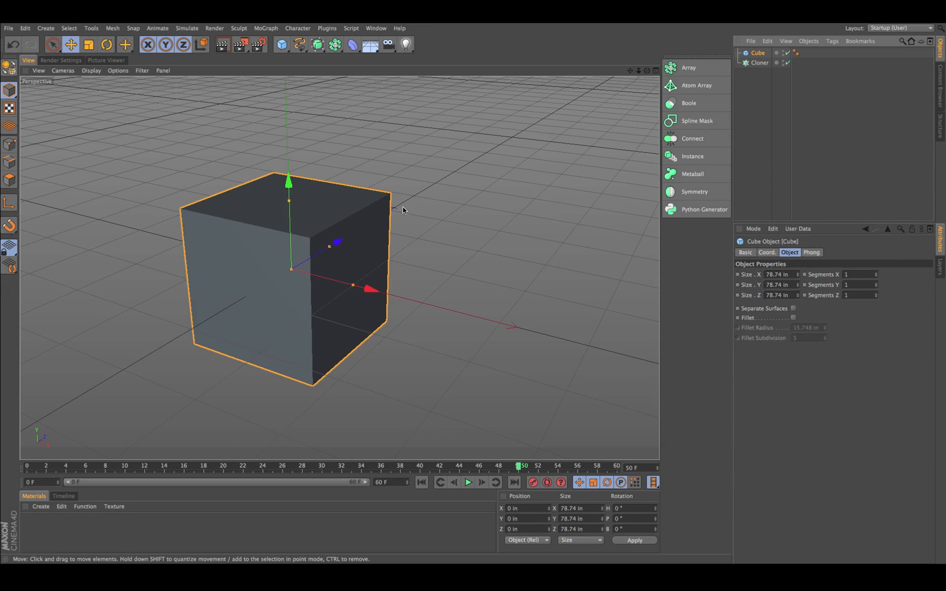
pyautogui.keyDown('alt'); pyautogui.moveTo(415, 198); pyautogui.dragTo(419, 172); pyautogui.keyUp('alt')
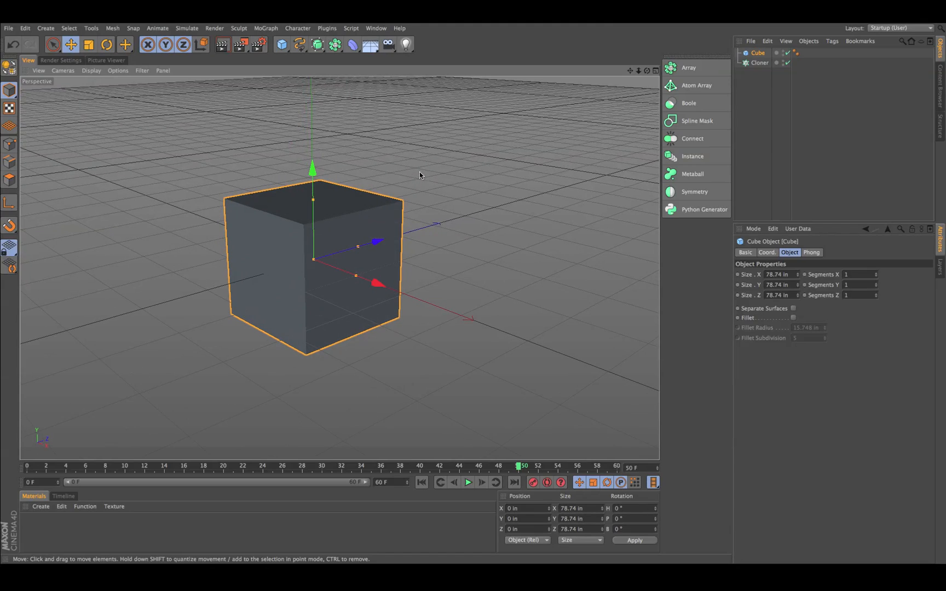
pyautogui.moveTo(761, 64); pyautogui.dragTo(762, 62)
# Step: Increase the Cloner's per-step Y position to about 98.7 in to space the cube clones apart vertically
pyautogui.click(760, 53)
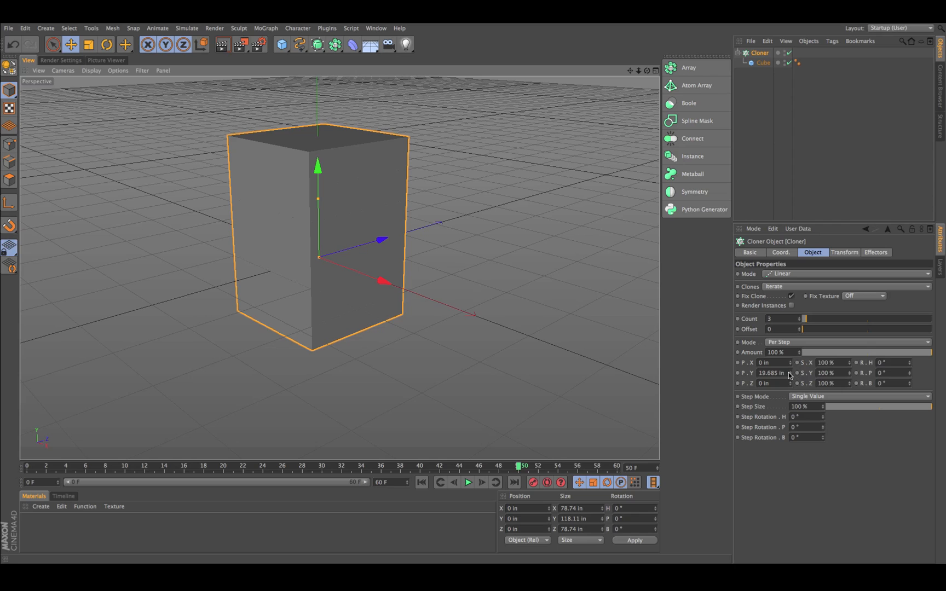
pyautogui.moveTo(789, 375); pyautogui.dragTo(789, 332)
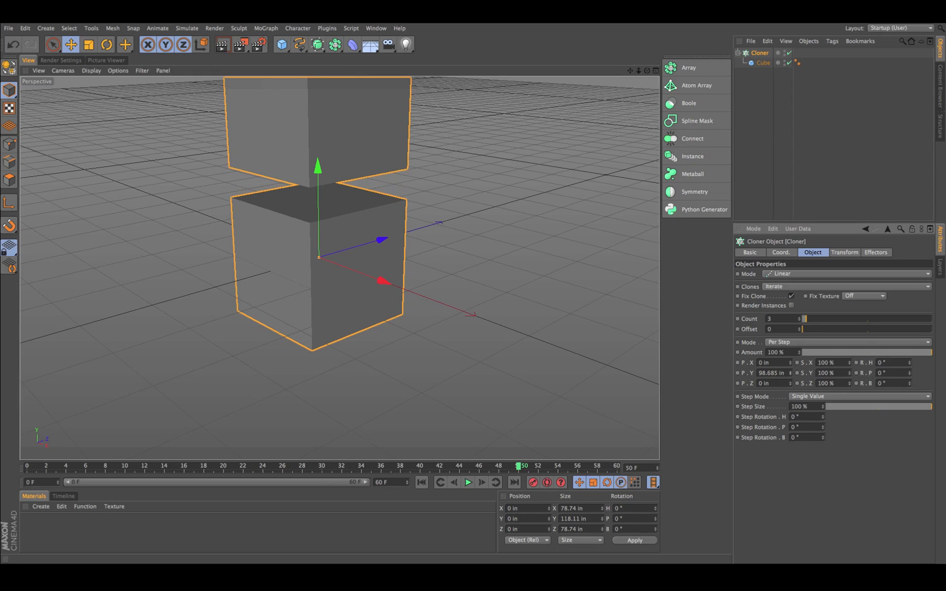
pyautogui.keyDown('alt'); pyautogui.moveTo(412, 328); pyautogui.dragTo(262, 317, button='right'); pyautogui.keyUp('alt')
pyautogui.keyDown('alt'); pyautogui.moveTo(443, 240); pyautogui.dragTo(403, 296, button='middle'); pyautogui.keyUp('alt')
pyautogui.keyDown('alt'); pyautogui.moveTo(445, 290); pyautogui.dragTo(395, 288, button='right'); pyautogui.keyUp('alt')
pyautogui.keyDown('alt'); pyautogui.moveTo(408, 298); pyautogui.dragTo(431, 264); pyautogui.keyUp('alt')
# Step: Raise the Cloner's count to 10 and frame the taller column of cubes
pyautogui.moveTo(807, 319); pyautogui.dragTo(815, 320)
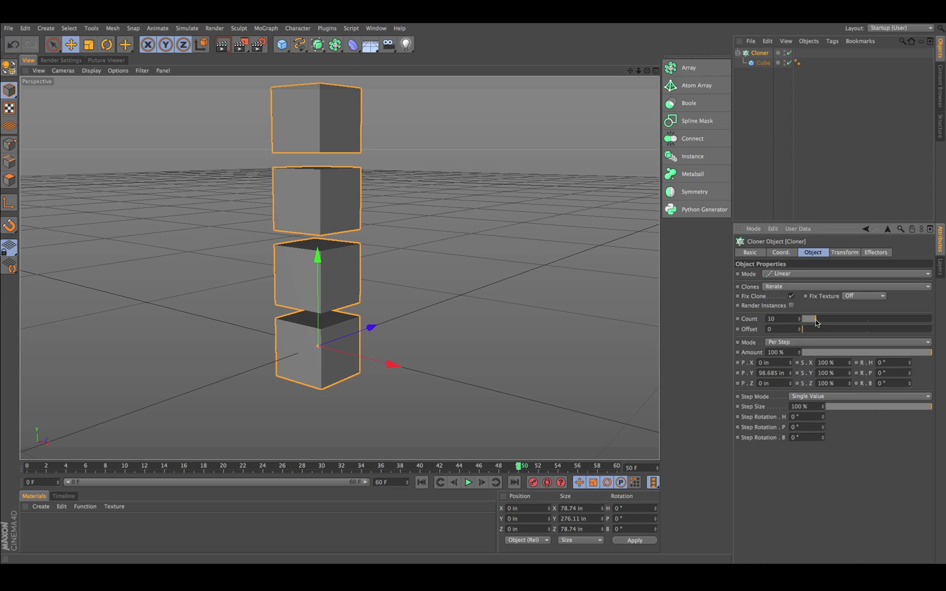
pyautogui.keyDown('alt'); pyautogui.moveTo(383, 280); pyautogui.dragTo(256, 268, button='right'); pyautogui.keyUp('alt')
pyautogui.keyDown('alt'); pyautogui.moveTo(456, 213); pyautogui.dragTo(414, 278, button='middle'); pyautogui.keyUp('alt')
pyautogui.keyDown('alt'); pyautogui.moveTo(454, 262); pyautogui.dragTo(362, 259, button='right'); pyautogui.keyUp('alt')
pyautogui.keyDown('alt'); pyautogui.moveTo(425, 242); pyautogui.dragTo(414, 246, button='middle'); pyautogui.keyUp('alt')
pyautogui.keyDown('alt'); pyautogui.moveTo(415, 247); pyautogui.dragTo(436, 246, button='right'); pyautogui.keyUp('alt')
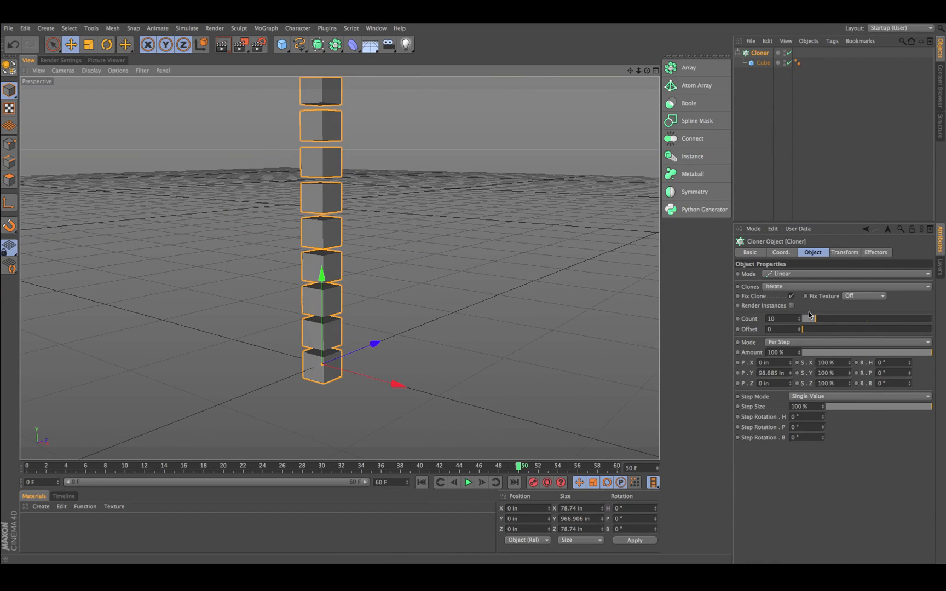
# Step: Enable Render Instances on the Cloner and render the column of cubes to the Picture Viewer
pyautogui.click(792, 306)
pyautogui.keyDown('alt'); pyautogui.moveTo(472, 289); pyautogui.dragTo(449, 237); pyautogui.keyUp('alt')
pyautogui.click(239, 44)
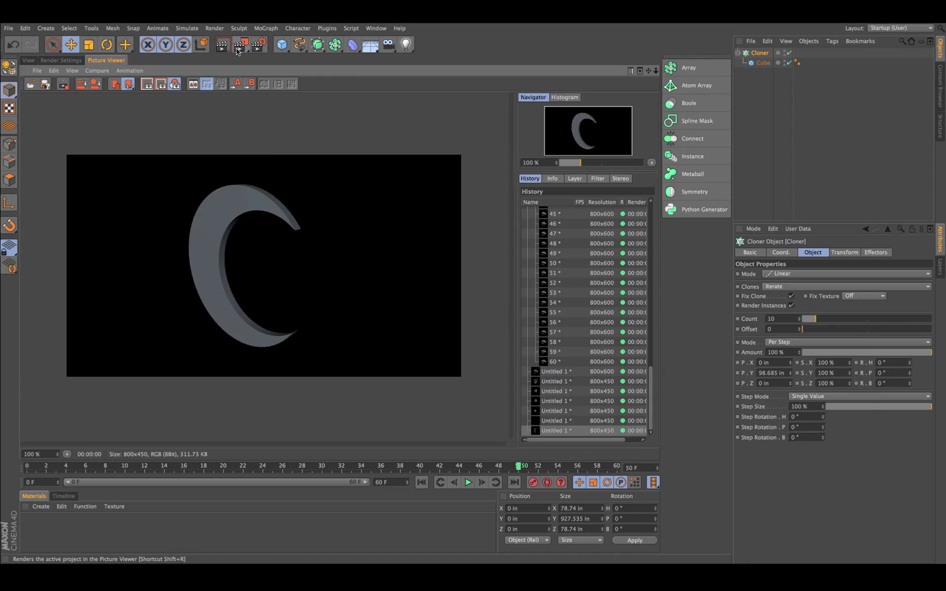
pyautogui.scroll(-1, 406, 252)
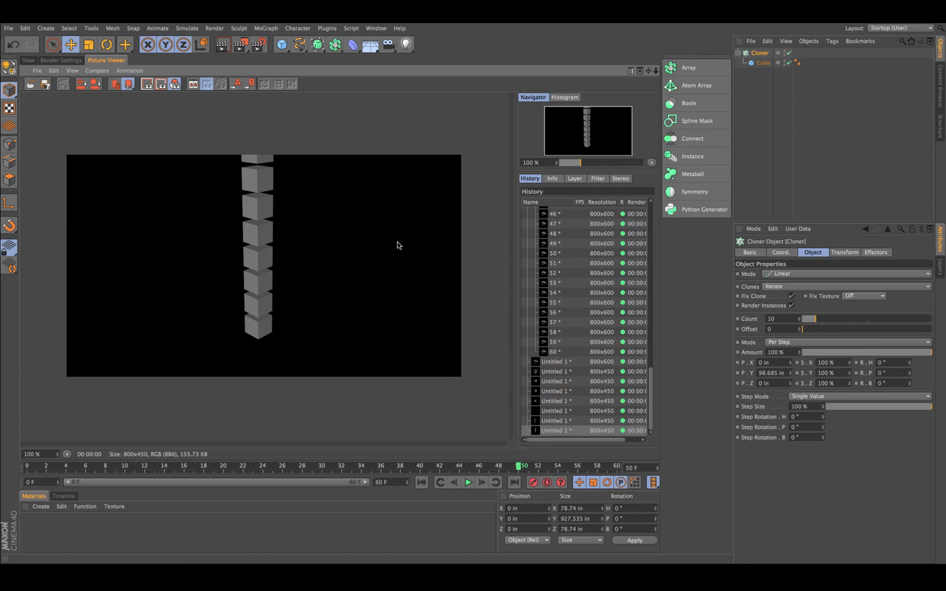
pyautogui.click(28, 61)
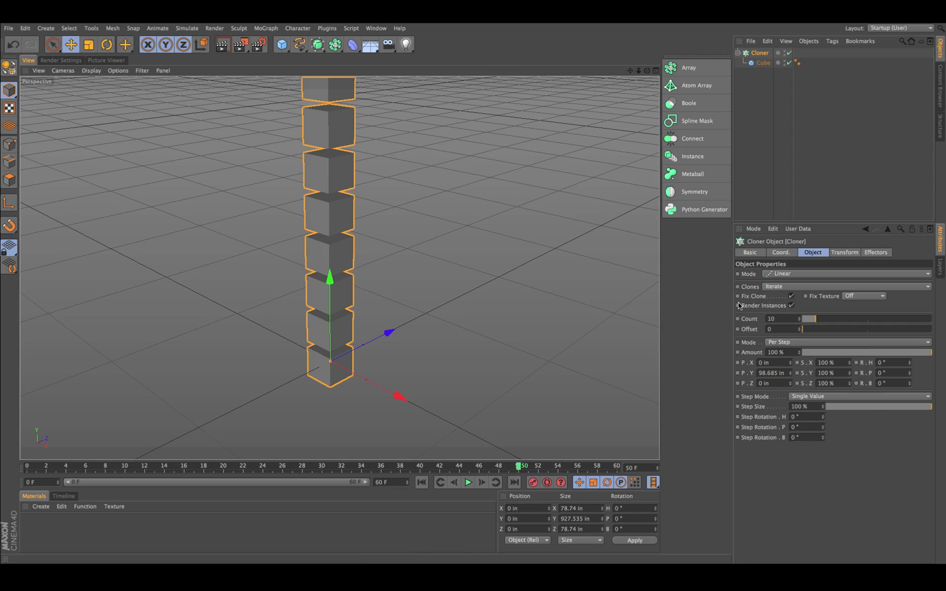
pyautogui.click(765, 308)
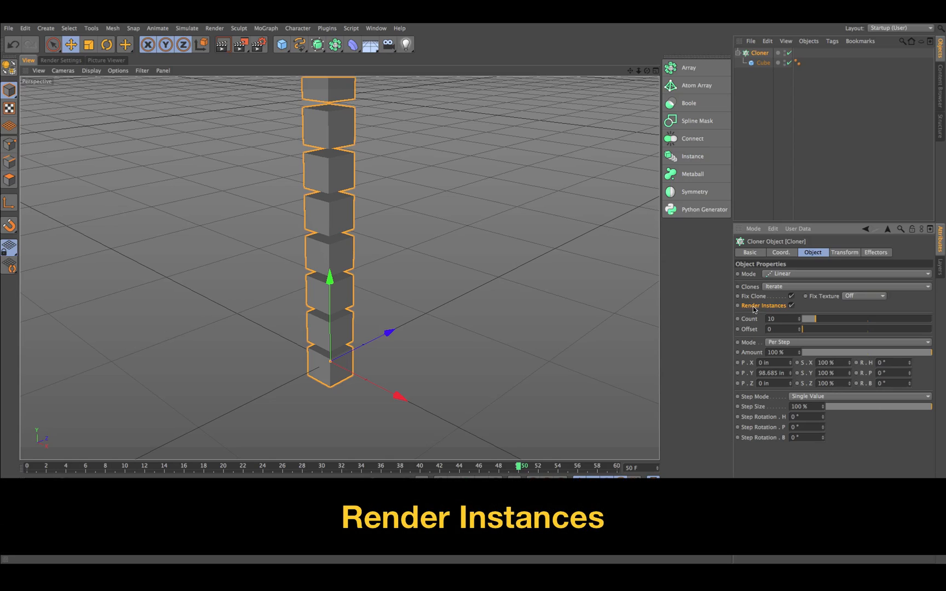
# Step: Delete the Cloner together with its nested Cube to empty the scene
pyautogui.keyDown('ctrl'); pyautogui.click(763, 63); pyautogui.keyUp('ctrl')
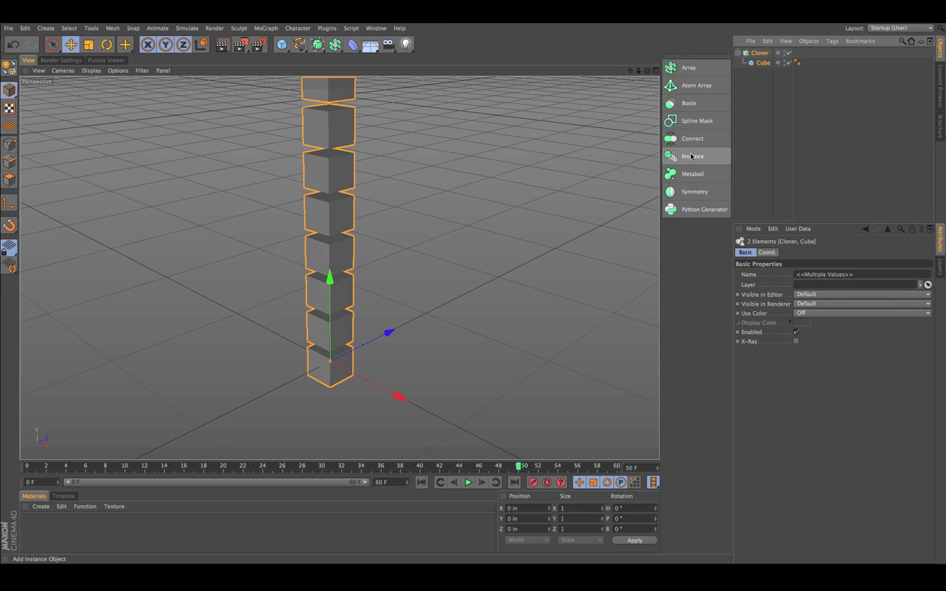
pyautogui.press('Delete')
pyautogui.keyDown('alt'); pyautogui.moveTo(477, 186); pyautogui.dragTo(420, 155); pyautogui.keyUp('alt')
# Step: Add a Sphere primitive at the scene origin
pyautogui.click(282, 44)
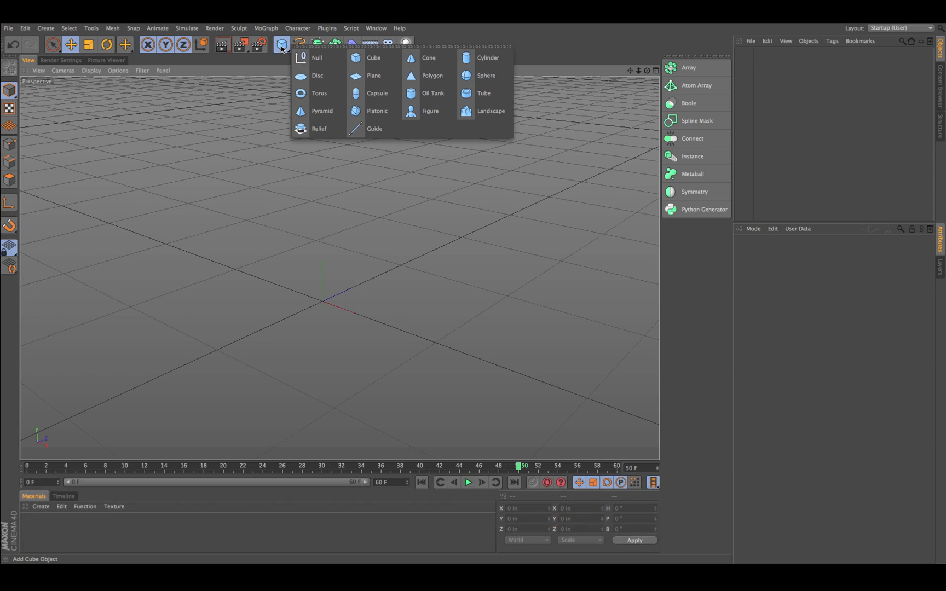
pyautogui.click(492, 73)
pyautogui.keyDown('alt'); pyautogui.moveTo(379, 187); pyautogui.dragTo(491, 162, button='right'); pyautogui.keyUp('alt')
pyautogui.press('o')
pyautogui.keyDown('alt'); pyautogui.moveTo(490, 161); pyautogui.dragTo(414, 170); pyautogui.keyUp('alt')
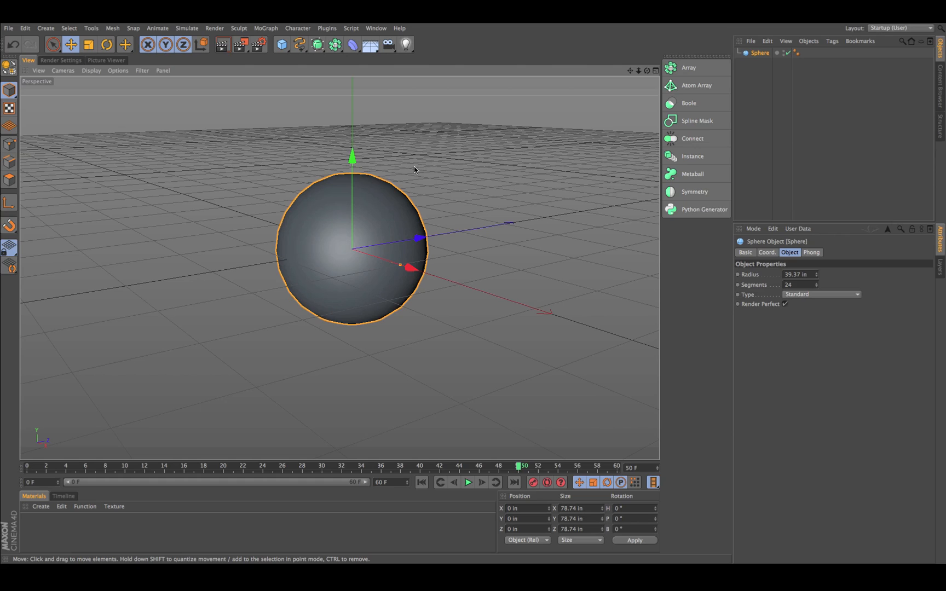
# Step: Duplicate the sphere, reduce the copy's radius to about 25 in and move it to about 80.7 in on Z
pyautogui.hotkey('ctrl', 'c')
pyautogui.hotkey('ctrl', 'v')
pyautogui.moveTo(421, 237); pyautogui.dragTo(502, 185)
# Step: Duplicate the small sphere, place the copy at about X -100 in, Z 47.8 in, and enlarge its radius to about 37.3 in
pyautogui.hotkey('ctrl', 'c')
pyautogui.hotkey('ctrl', 'v')
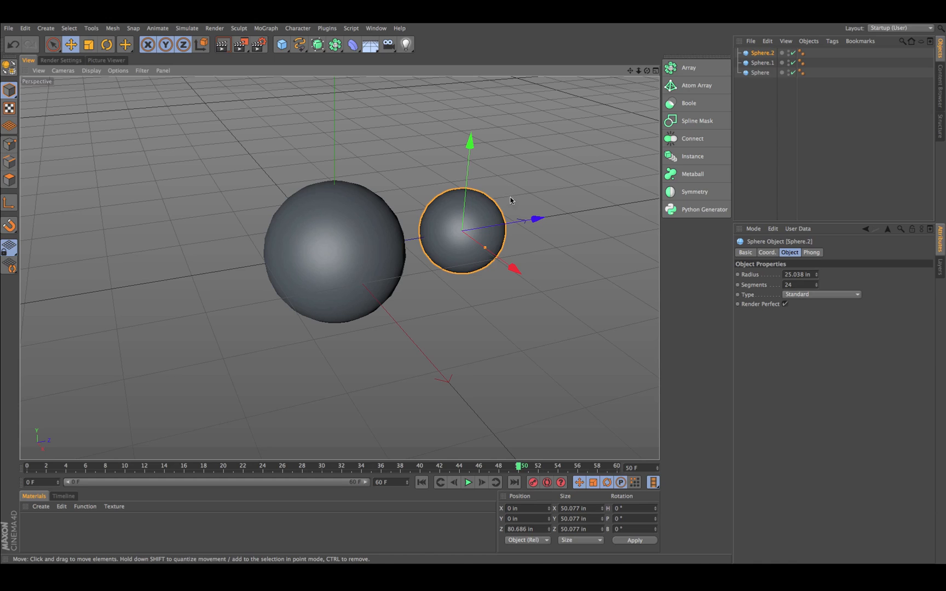
pyautogui.moveTo(512, 268); pyautogui.dragTo(430, 207)
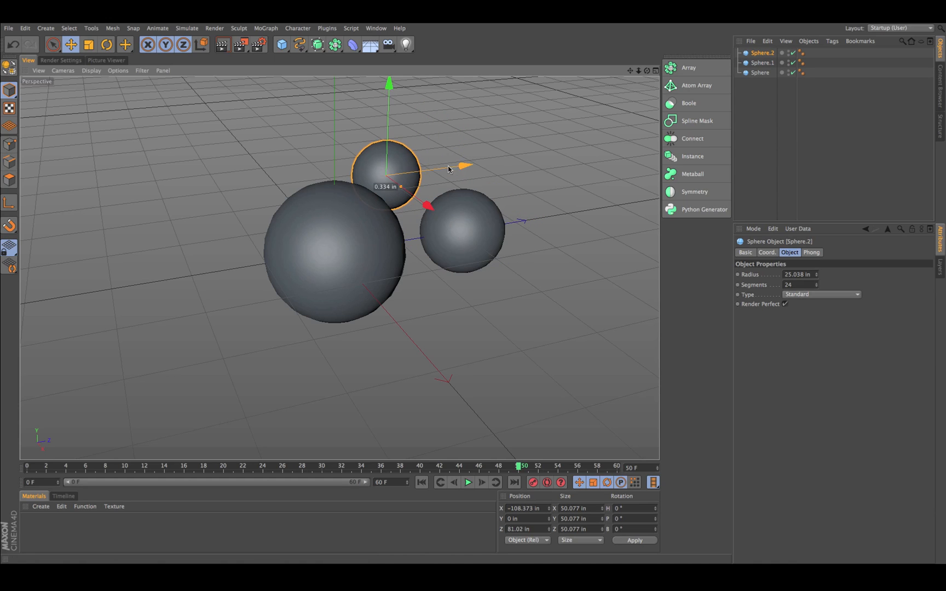
pyautogui.moveTo(449, 169); pyautogui.dragTo(407, 175)
pyautogui.keyDown('alt'); pyautogui.moveTo(509, 174); pyautogui.dragTo(370, 209); pyautogui.keyUp('alt')
pyautogui.moveTo(304, 211); pyautogui.dragTo(422, 201)
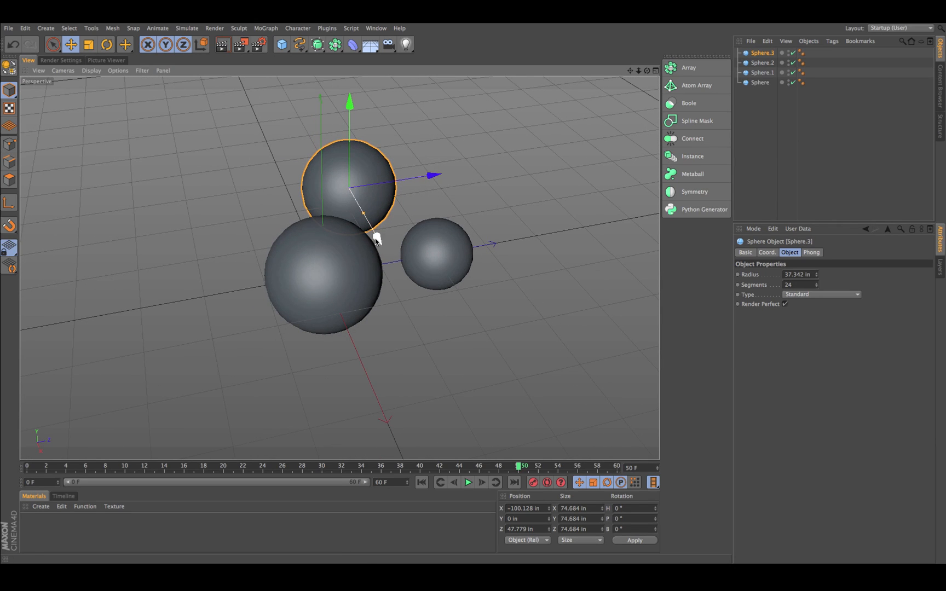
# Step: Place a third sphere copy at about X 61.9 in, Z 29.8 in, with a radius of about 28.2 in
pyautogui.moveTo(376, 237); pyautogui.dragTo(487, 384)
pyautogui.moveTo(517, 315); pyautogui.dragTo(447, 300)
pyautogui.moveTo(394, 378); pyautogui.dragTo(479, 224)
# Step: Add a Metaball generator and nest all four spheres inside it
pyautogui.click(694, 174)
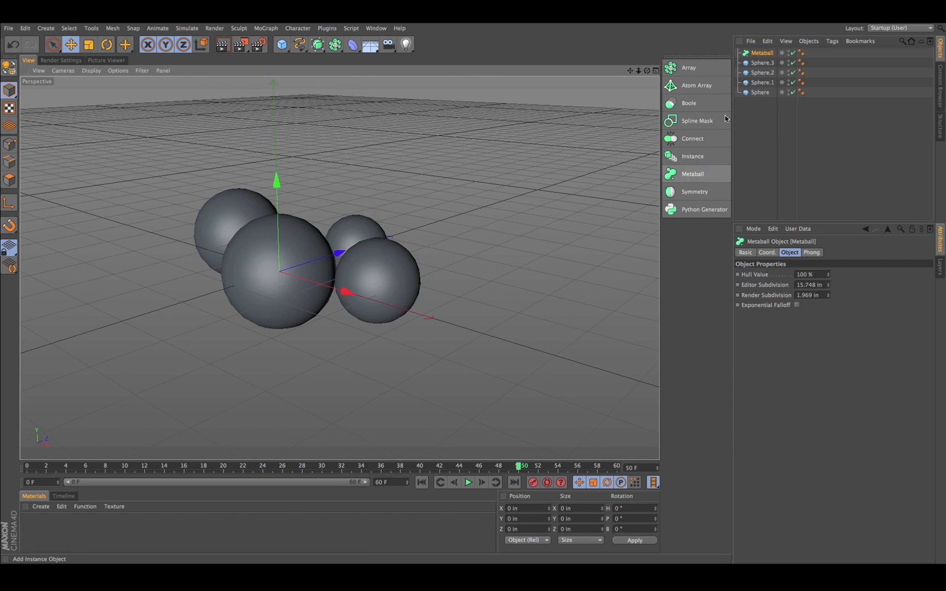
pyautogui.click(766, 63)
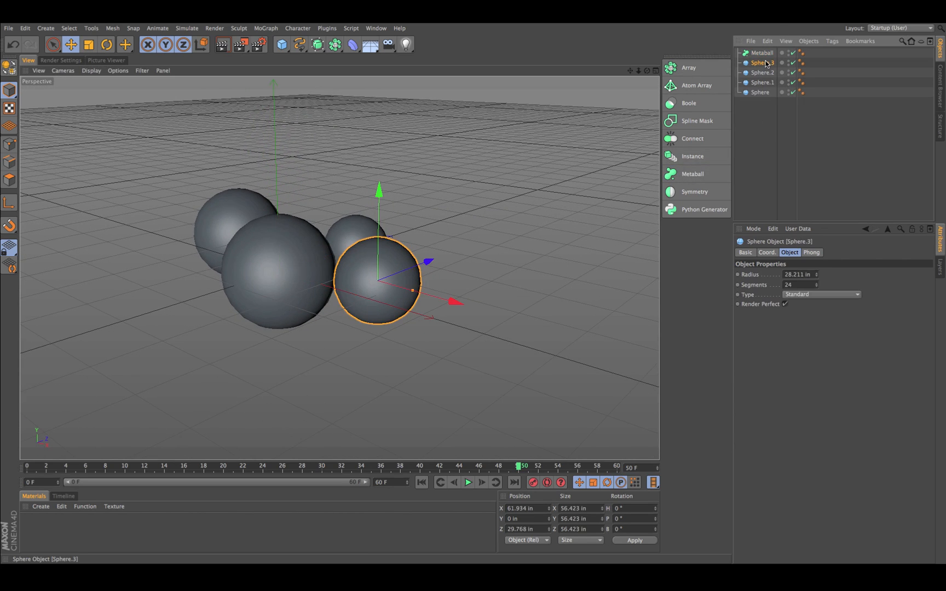
pyautogui.keyDown('shift'); pyautogui.click(760, 92); pyautogui.keyUp('shift')
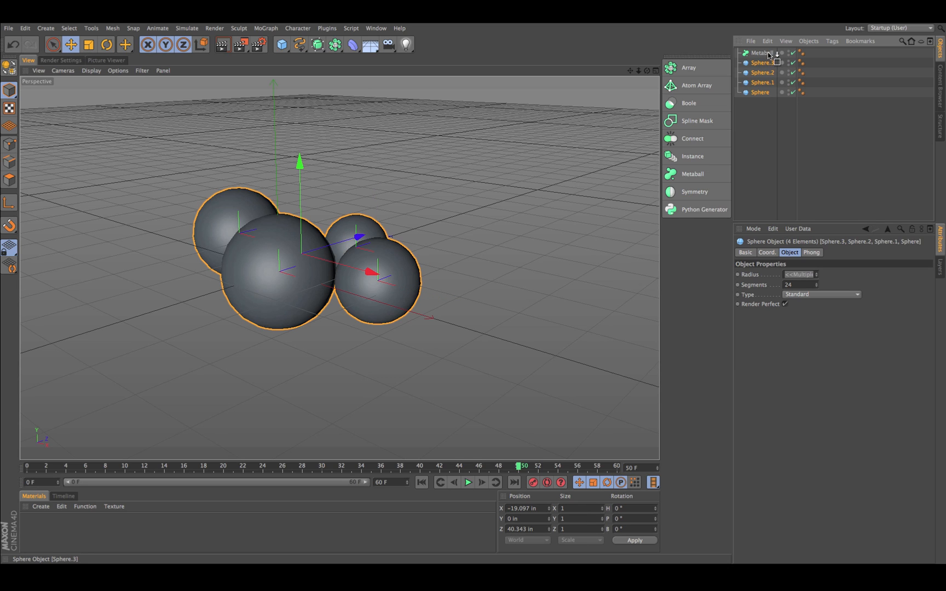
pyautogui.moveTo(769, 54); pyautogui.dragTo(762, 53)
pyautogui.keyDown('alt'); pyautogui.moveTo(475, 222); pyautogui.dragTo(219, 223); pyautogui.keyUp('alt')
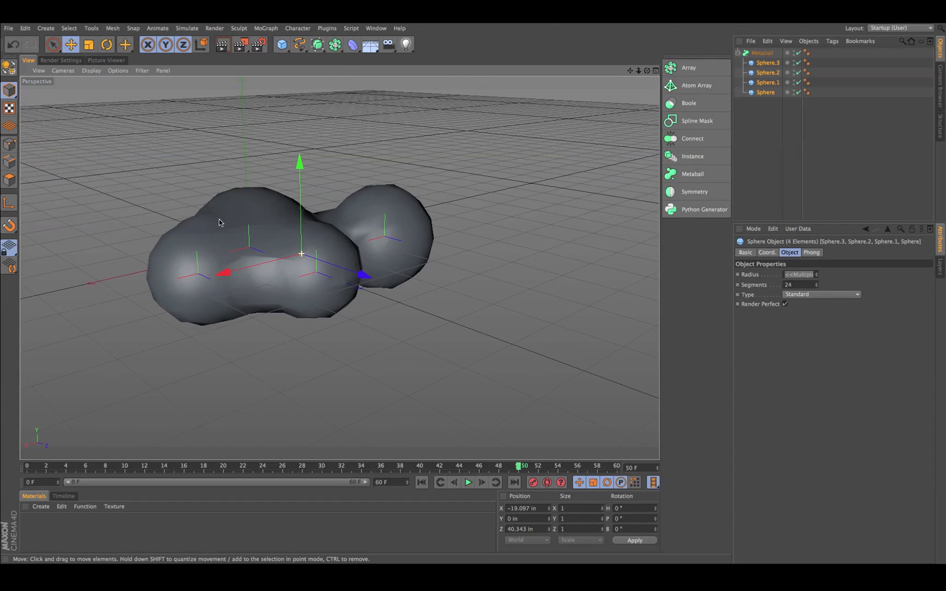
pyautogui.keyDown('alt'); pyautogui.moveTo(410, 196); pyautogui.dragTo(463, 197); pyautogui.keyUp('alt')
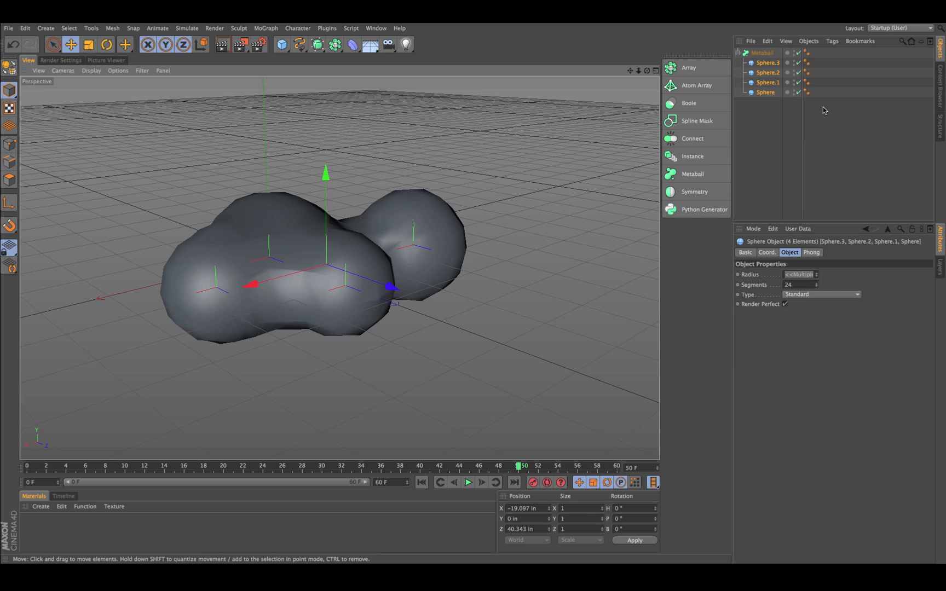
# Step: Select the Metaball and render it to the Picture Viewer to check its smoothed surface
pyautogui.click(774, 122)
pyautogui.click(762, 53)
pyautogui.keyDown('alt'); pyautogui.moveTo(561, 136); pyautogui.dragTo(501, 143); pyautogui.keyUp('alt')
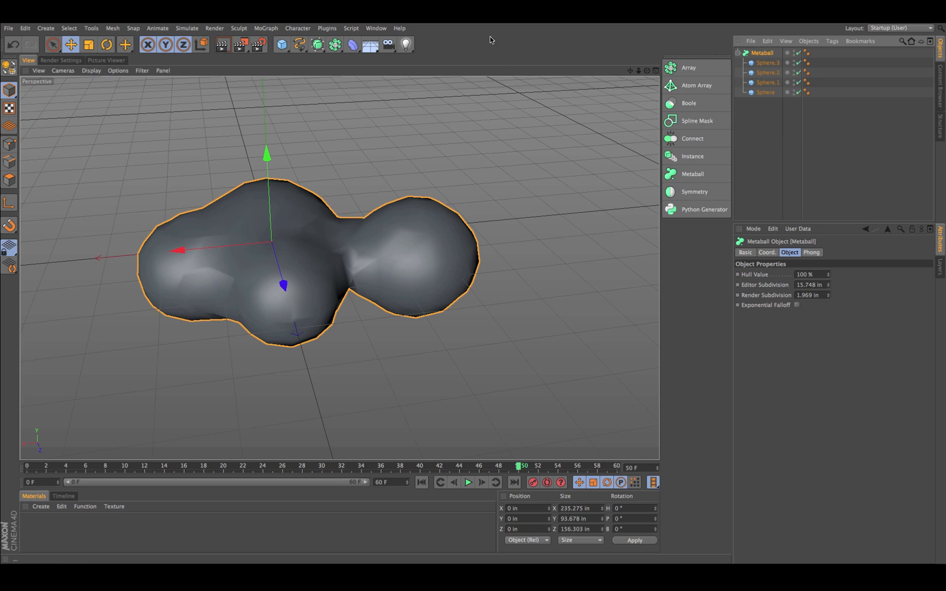
pyautogui.click(245, 44)
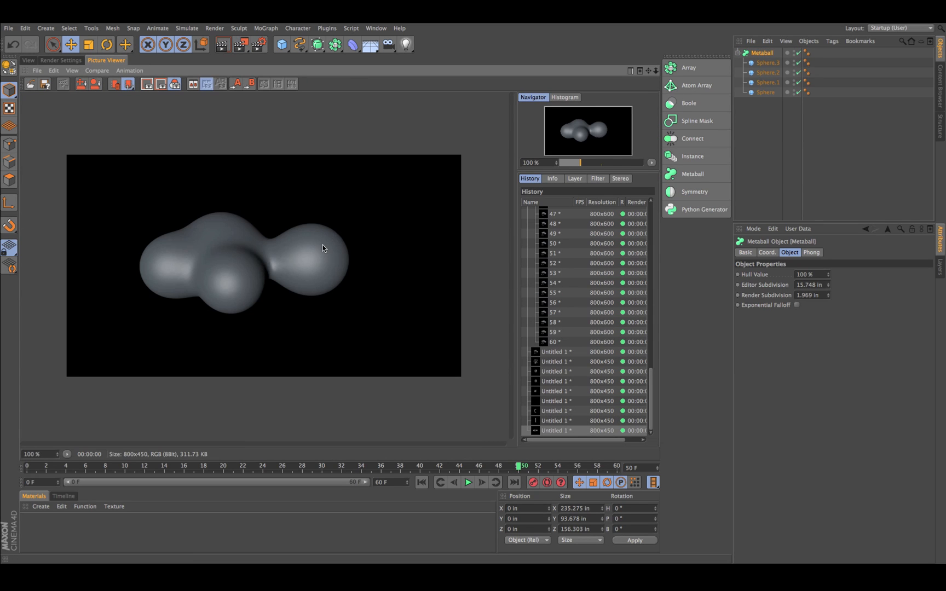
pyautogui.click(29, 61)
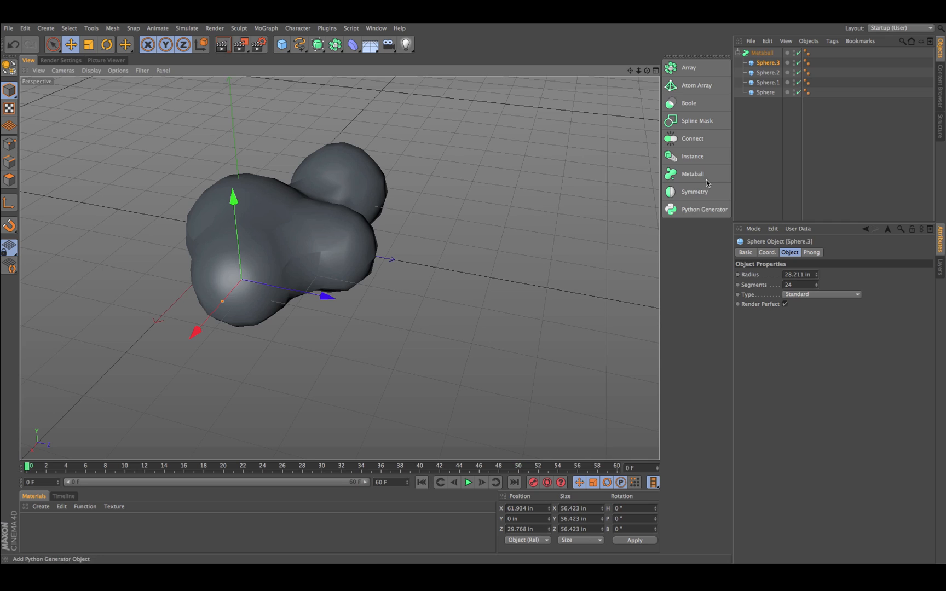
# Step: Animate the original sphere by moving it to about Z -43.4 in at frame 60
pyautogui.click(765, 93)
pyautogui.keyDown('alt'); pyautogui.moveTo(533, 223); pyautogui.dragTo(448, 224); pyautogui.keyUp('alt')
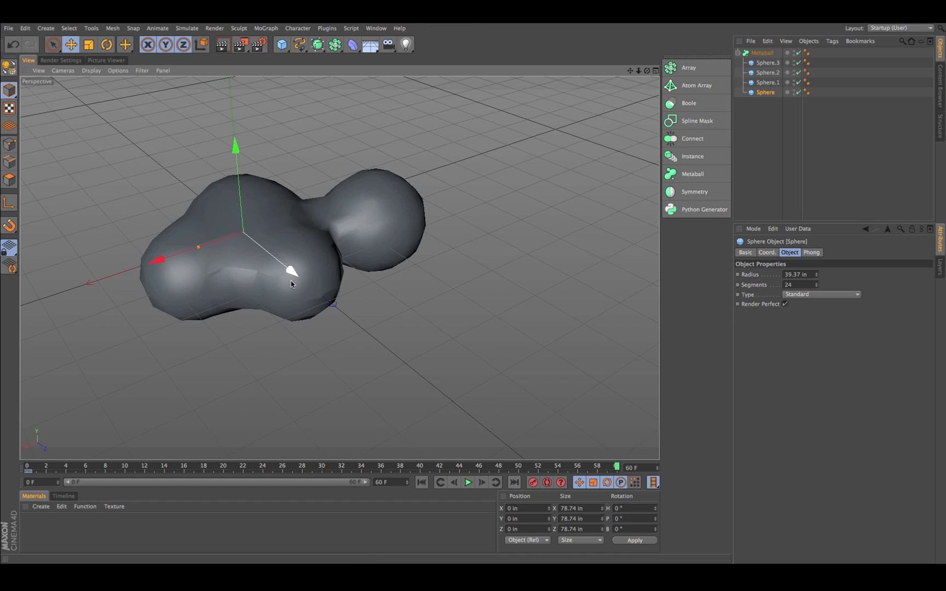
pyautogui.moveTo(291, 271); pyautogui.dragTo(267, 254)
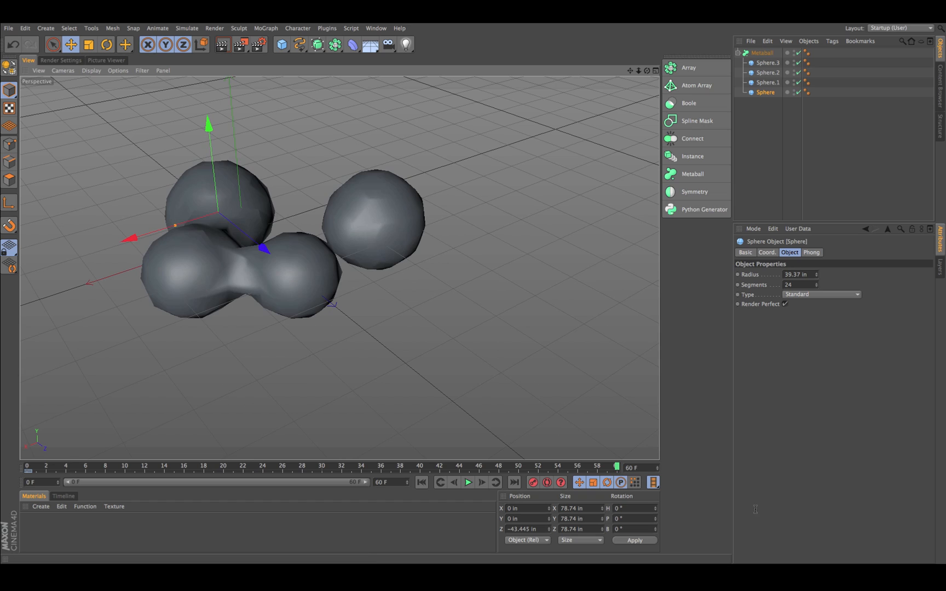
# Step: Animate Sphere.1 from its original position at frame 0 to about Z 103.9 in at frame 60
pyautogui.click(761, 83)
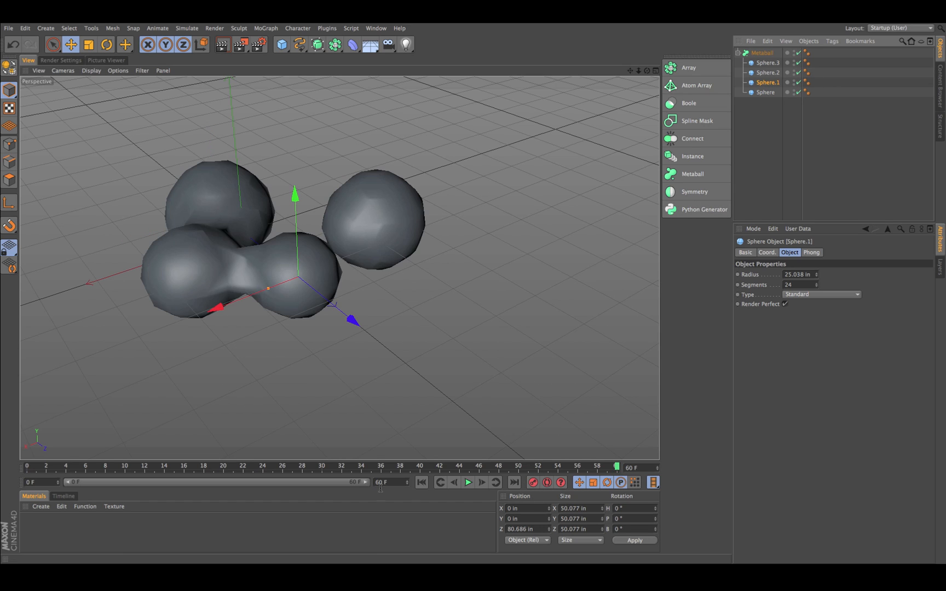
pyautogui.click(422, 482)
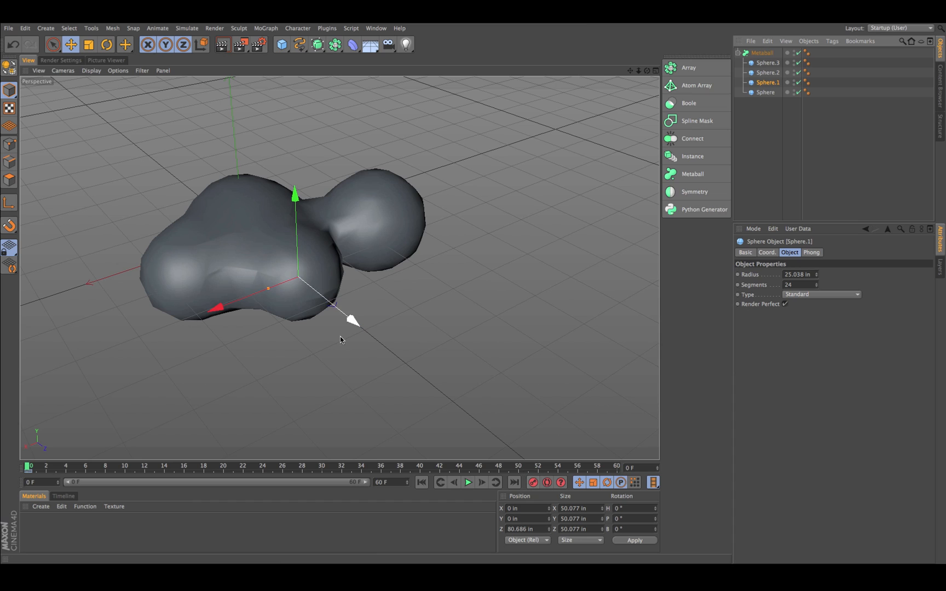
pyautogui.click(514, 483)
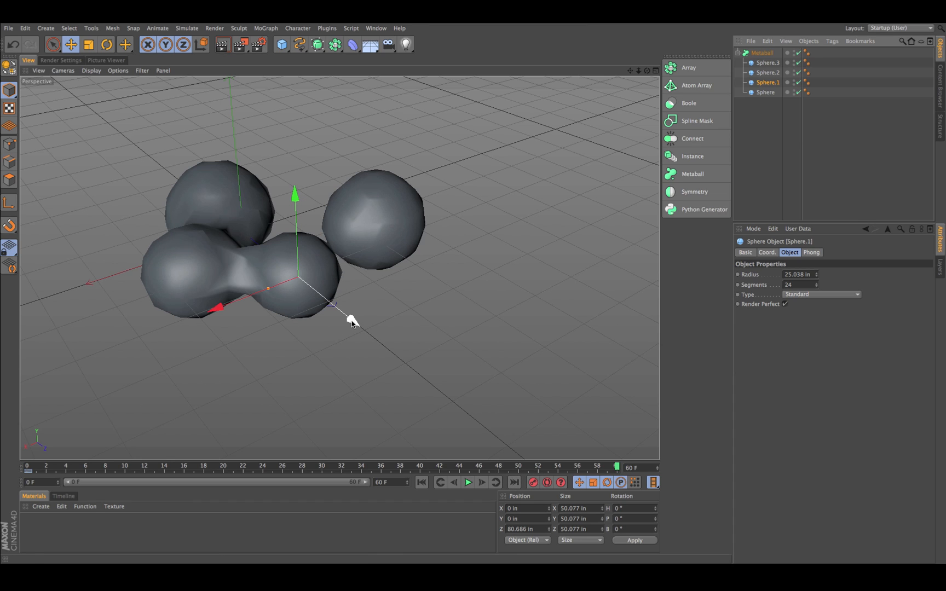
pyautogui.moveTo(352, 322); pyautogui.dragTo(376, 337)
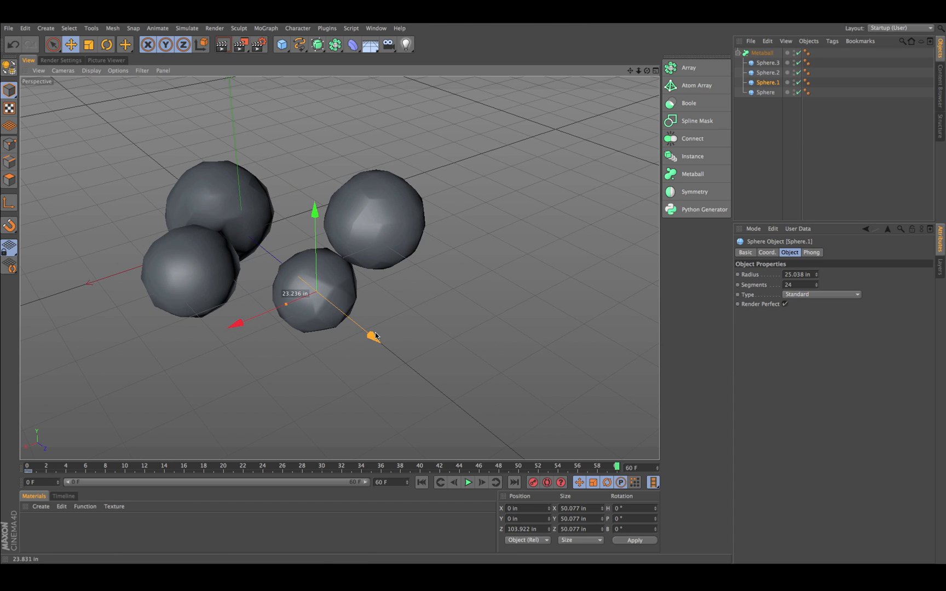
pyautogui.keyDown('alt'); pyautogui.moveTo(504, 438); pyautogui.dragTo(425, 348); pyautogui.keyUp('alt')
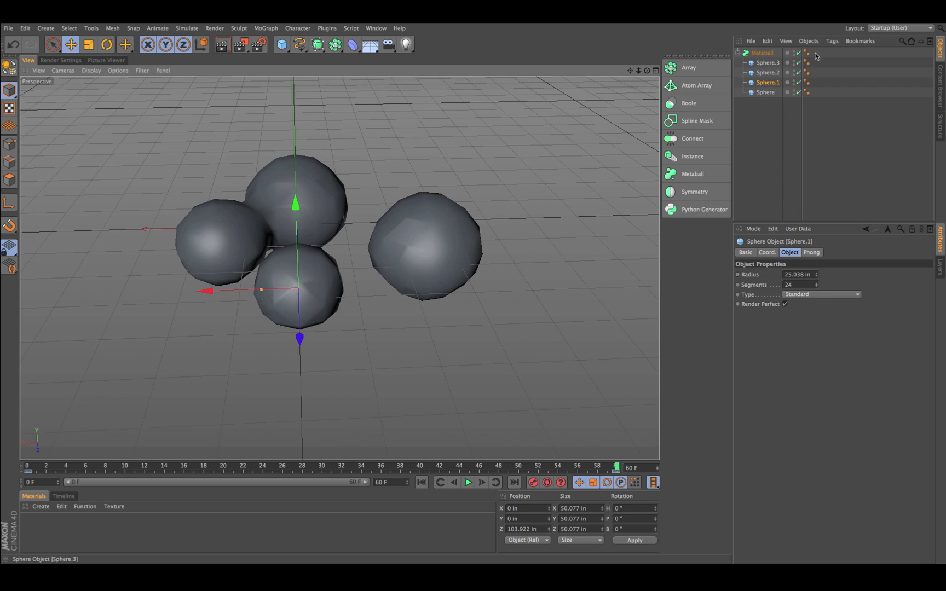
# Step: Animate Sphere.2 from about X -67.4 in at frame 0 to about X -92.3 in at frame 60
pyautogui.click(768, 72)
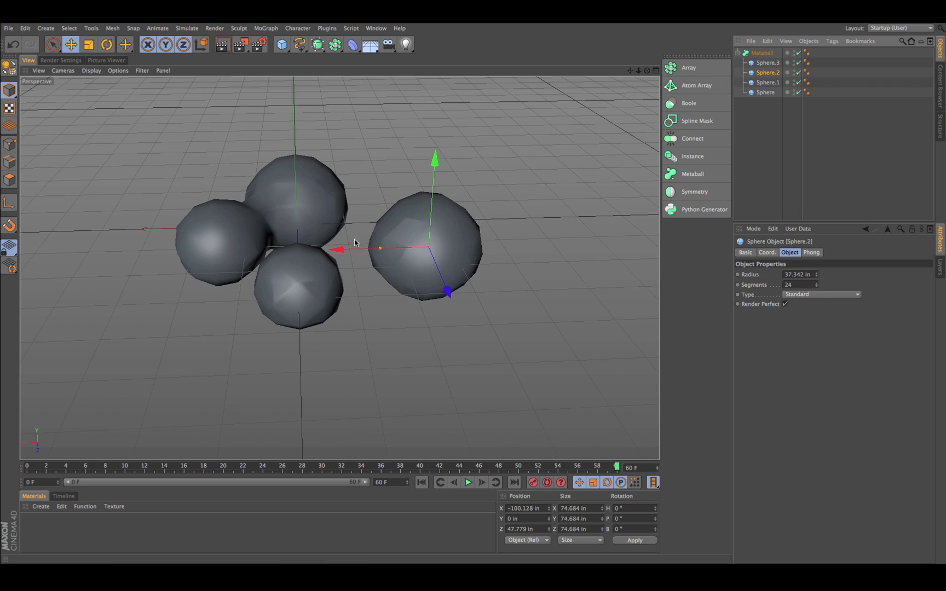
pyautogui.click(422, 482)
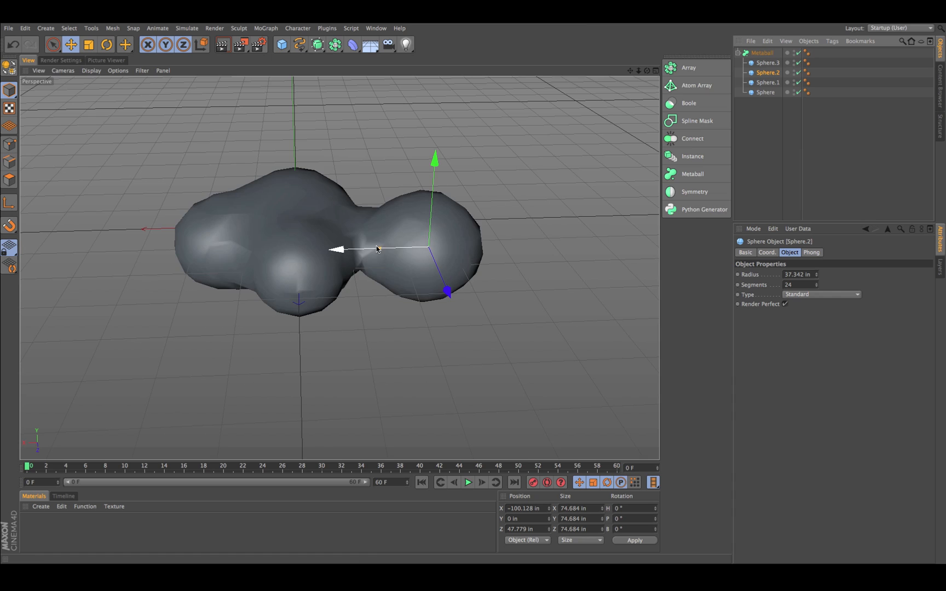
pyautogui.moveTo(359, 249); pyautogui.dragTo(309, 251)
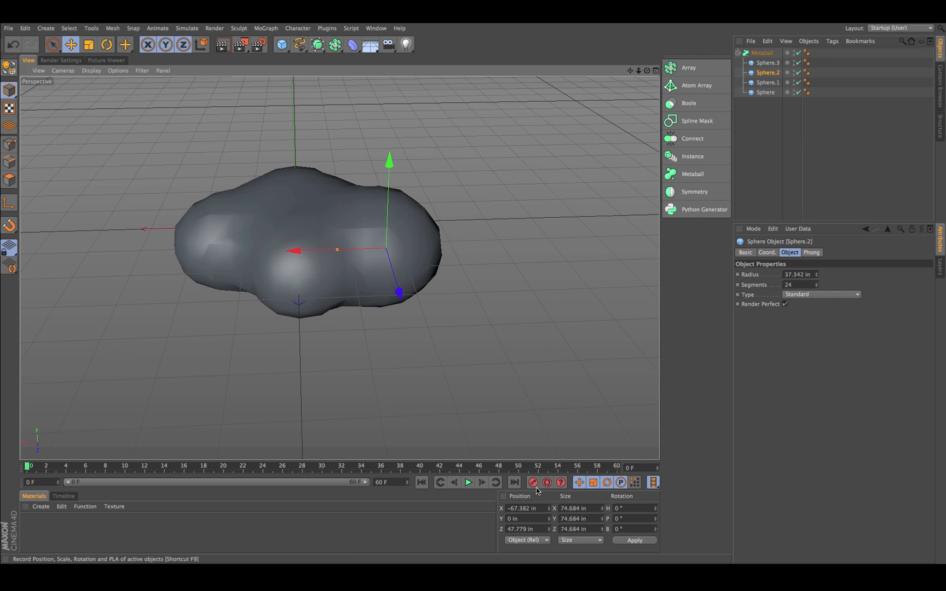
pyautogui.click(516, 481)
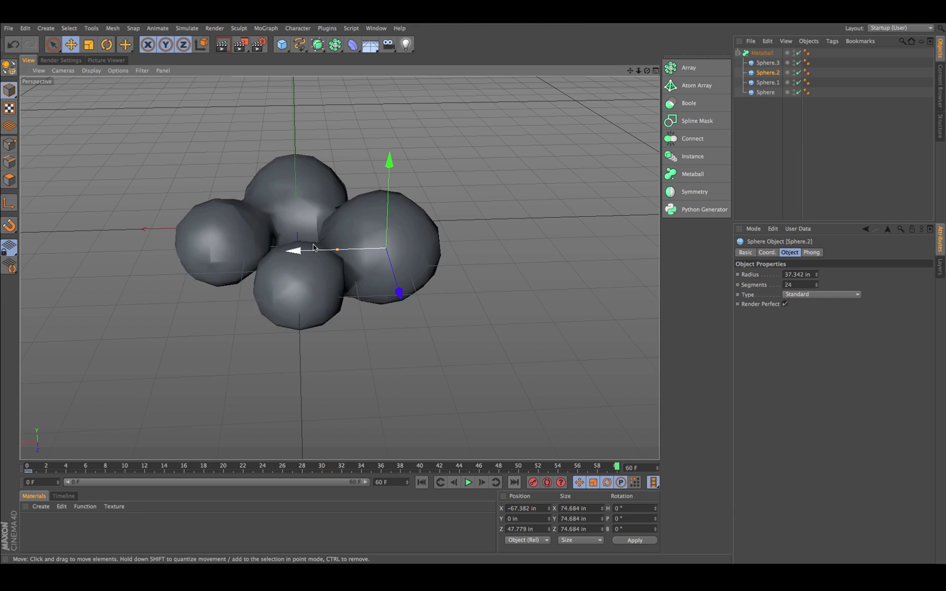
pyautogui.moveTo(317, 250); pyautogui.dragTo(341, 252)
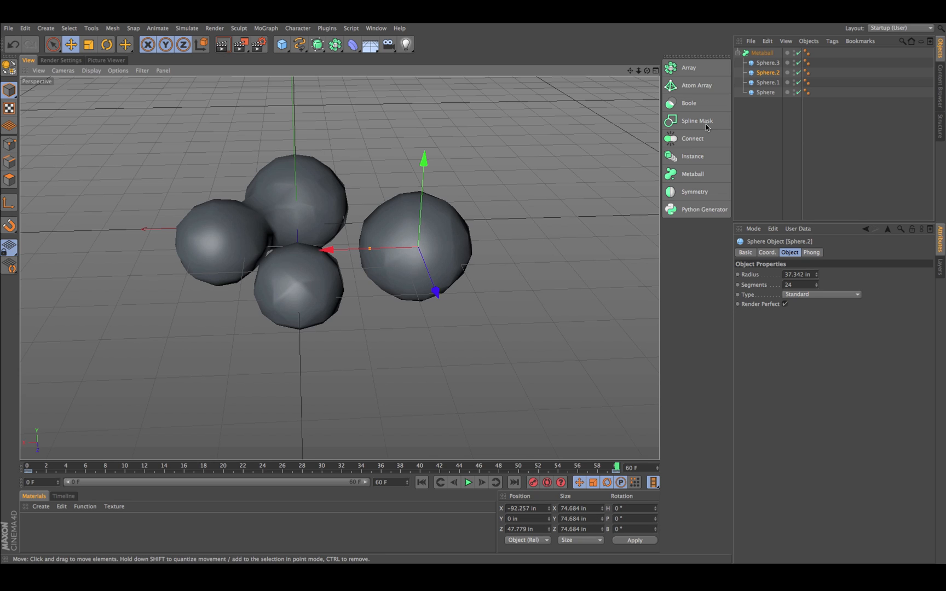
# Step: Animate Sphere.3 from about X 90.2 in at frame 0 to about X 60 in at frame 60, and play the animation
pyautogui.click(767, 62)
pyautogui.moveTo(153, 246); pyautogui.dragTo(117, 240)
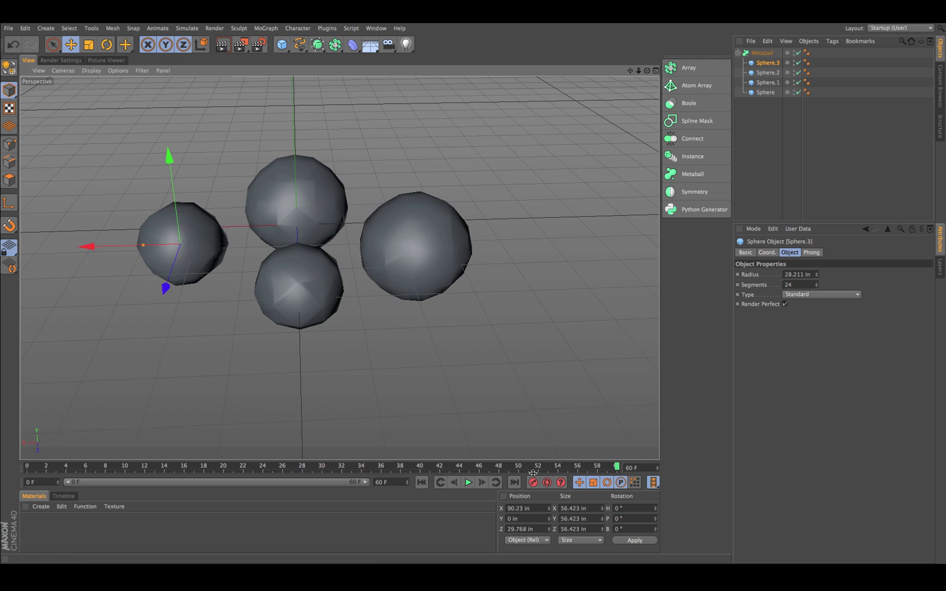
pyautogui.click(421, 482)
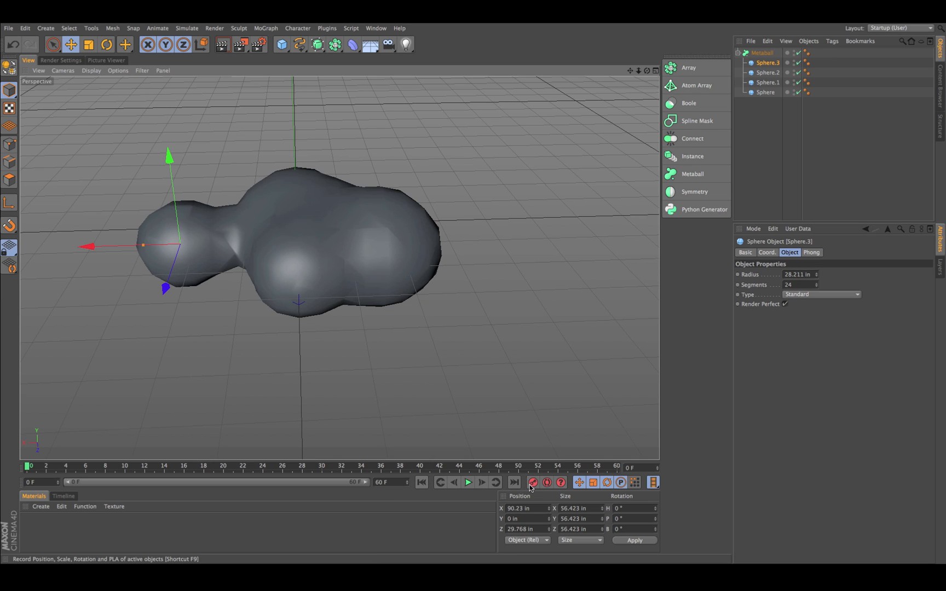
pyautogui.click(515, 484)
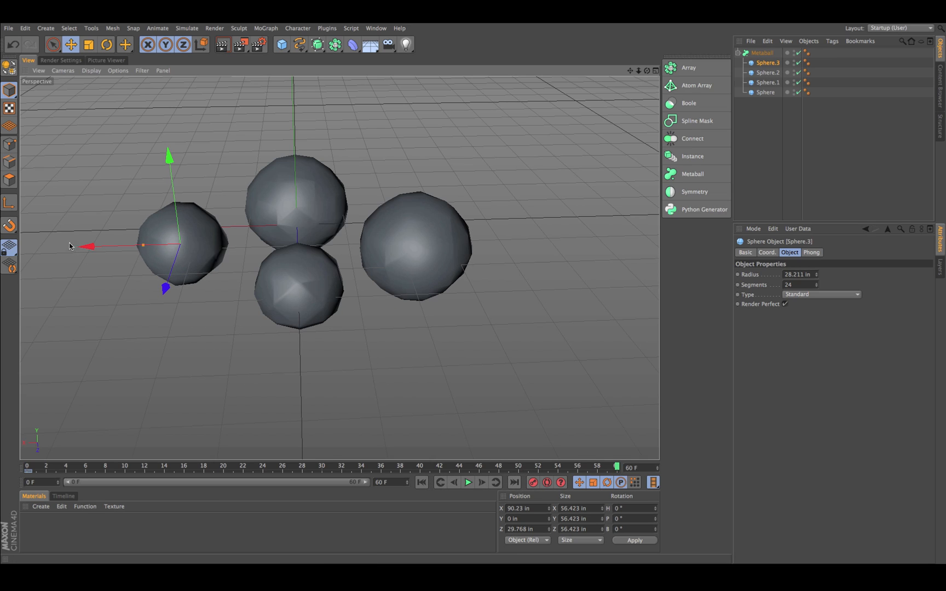
pyautogui.moveTo(97, 251); pyautogui.dragTo(138, 251)
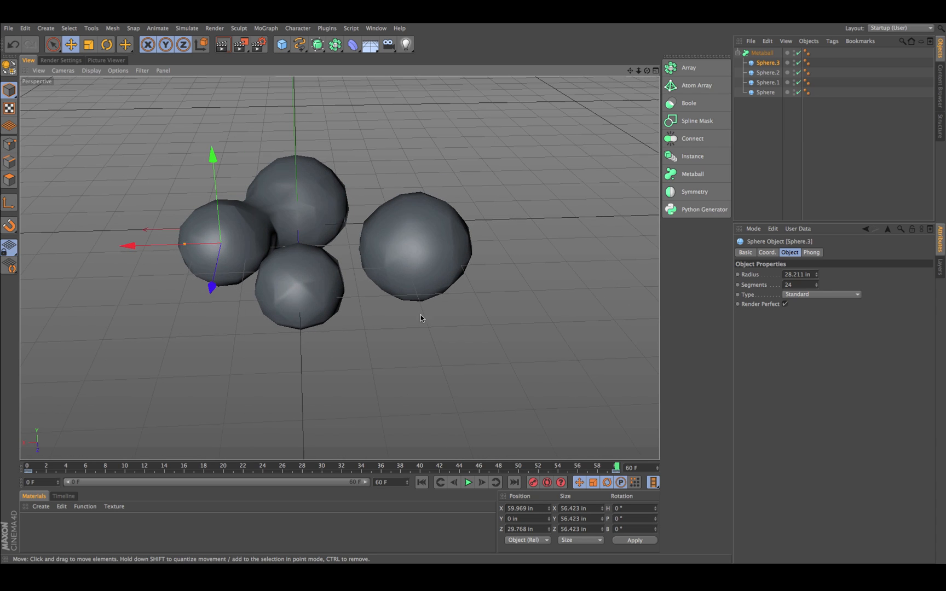
pyautogui.click(466, 482)
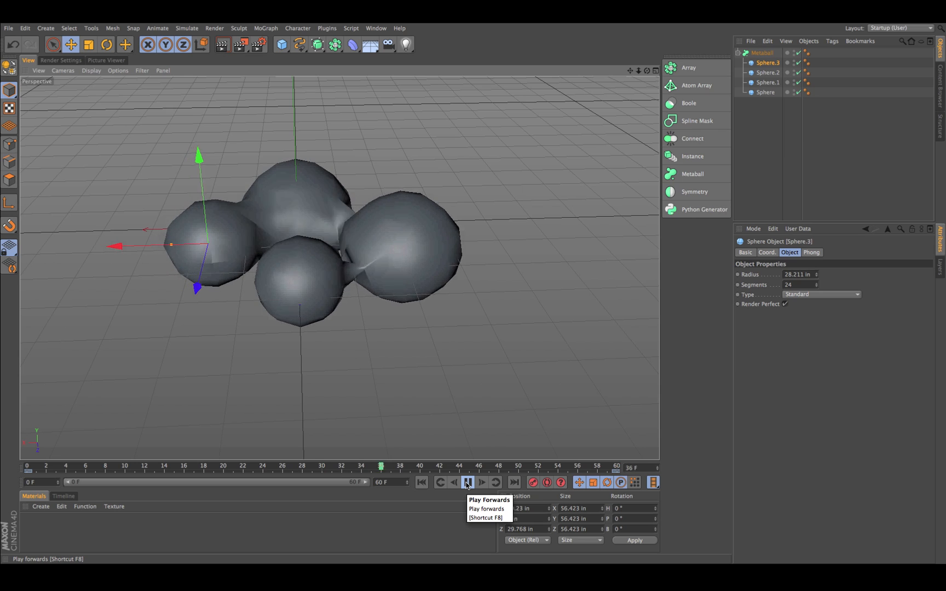
# Step: Stop the playback, add a cube to the scene and scale it uniformly to 60 in
pyautogui.click(466, 485)
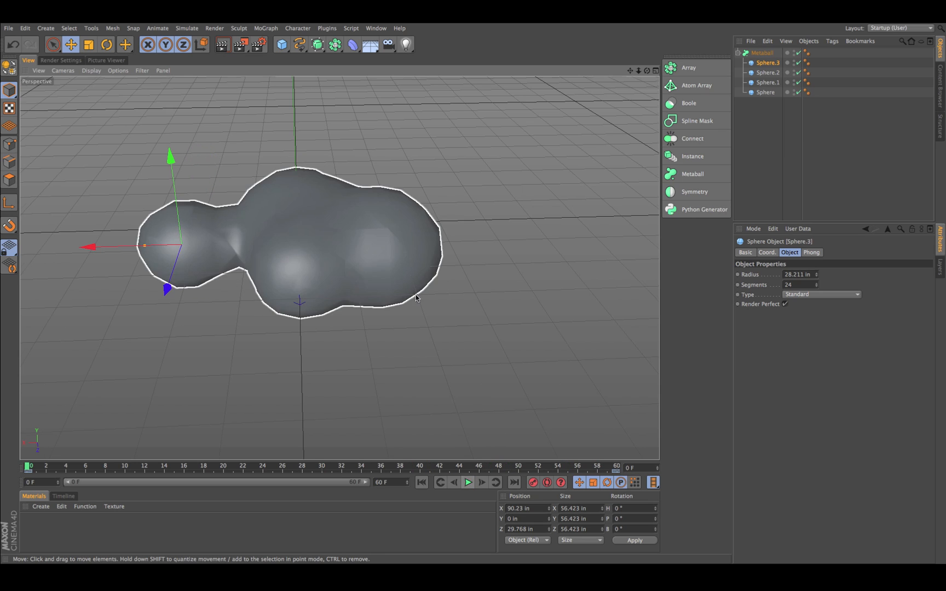
pyautogui.keyDown('alt'); pyautogui.moveTo(416, 298); pyautogui.dragTo(463, 220); pyautogui.keyUp('alt')
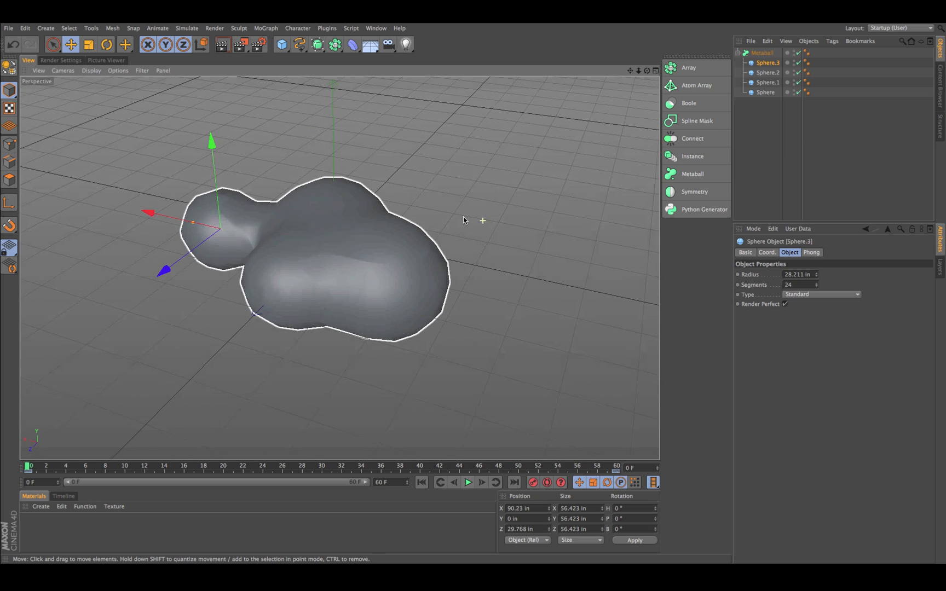
pyautogui.click(284, 47)
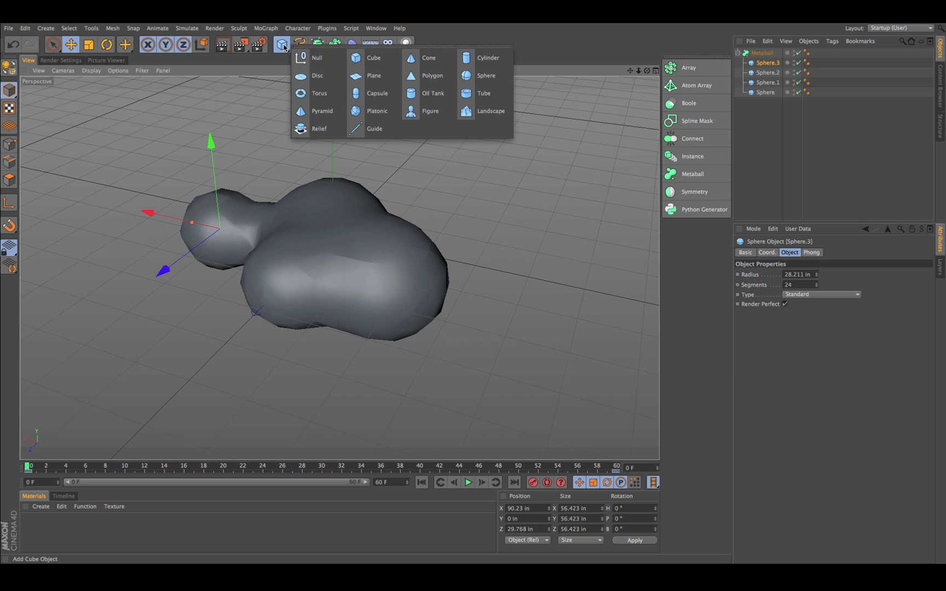
pyautogui.click(374, 58)
pyautogui.scroll(-3, 453, 258)
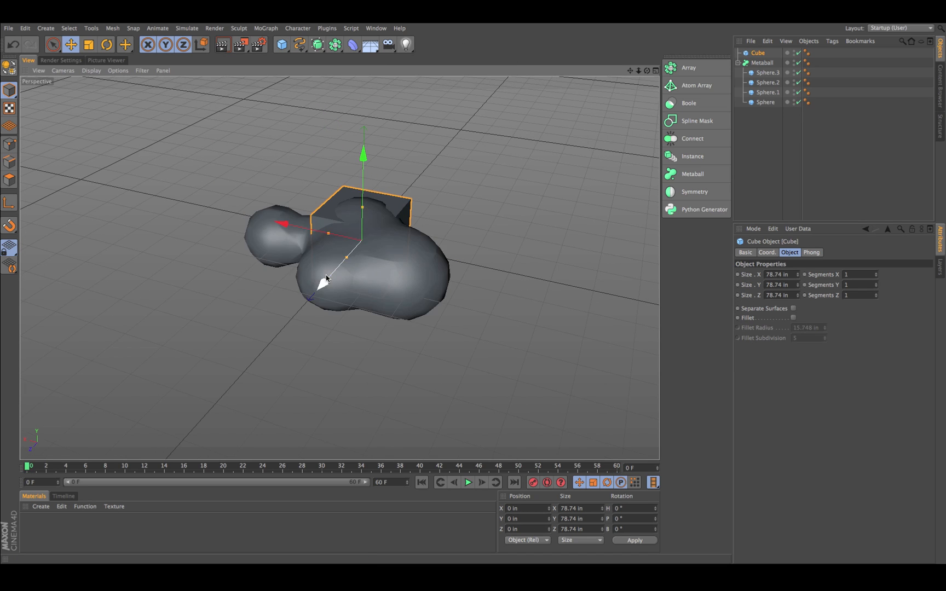
pyautogui.press('t')
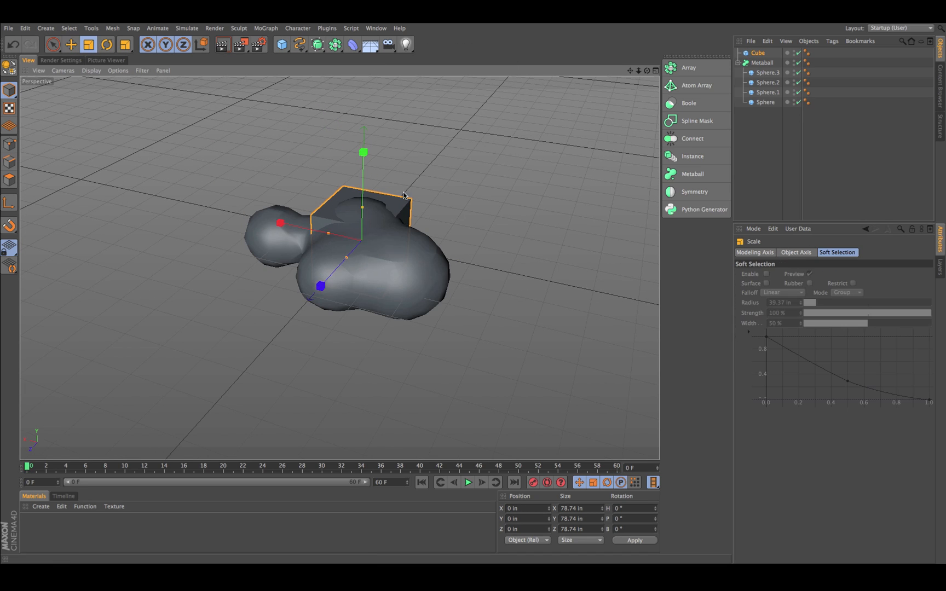
pyautogui.moveTo(501, 202); pyautogui.dragTo(366, 221)
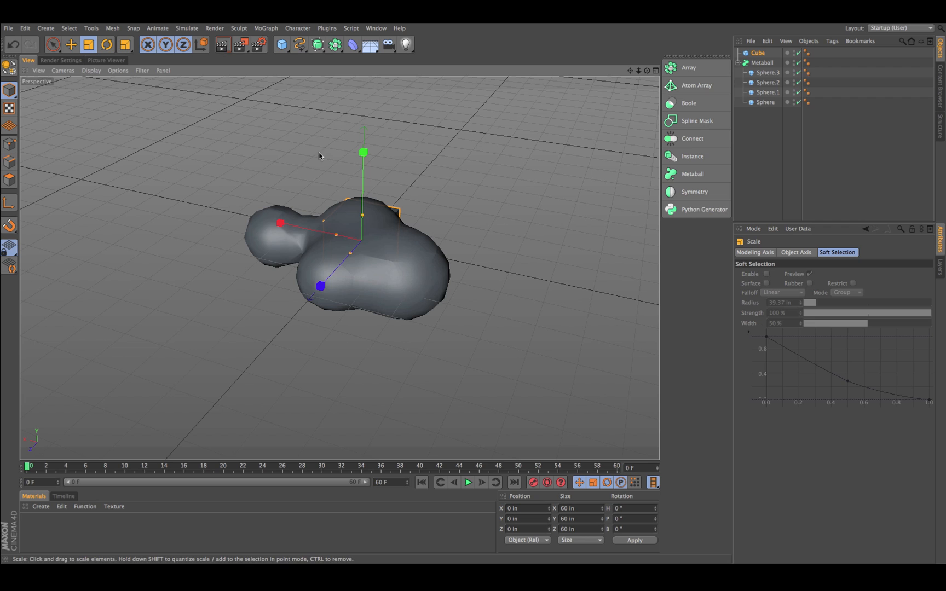
# Step: Move the cube clear of the metaball to about Z 155.8 in and scale it uniformly to about 55.1 in
pyautogui.click(78, 49)
pyautogui.moveTo(328, 281); pyautogui.dragTo(280, 219)
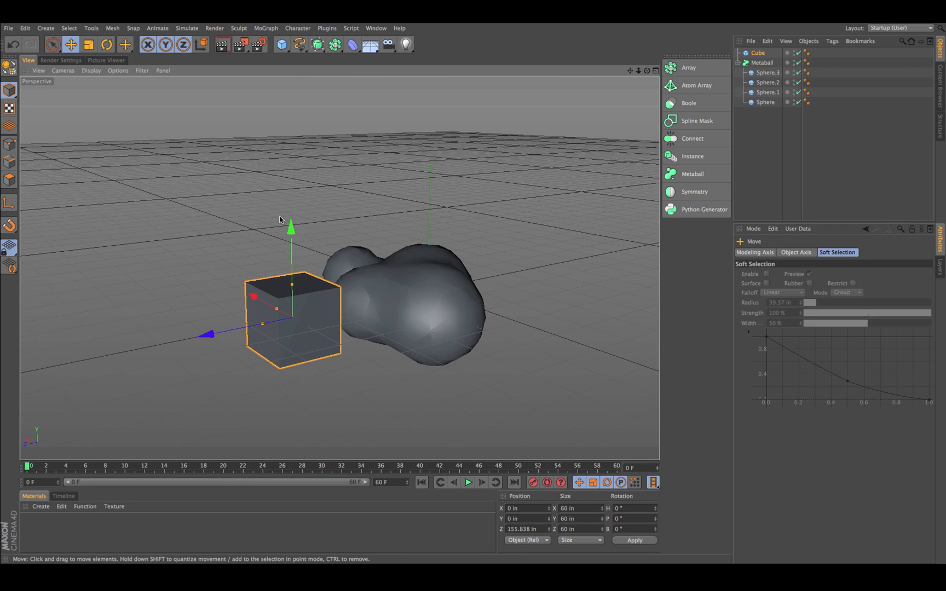
pyautogui.click(106, 44)
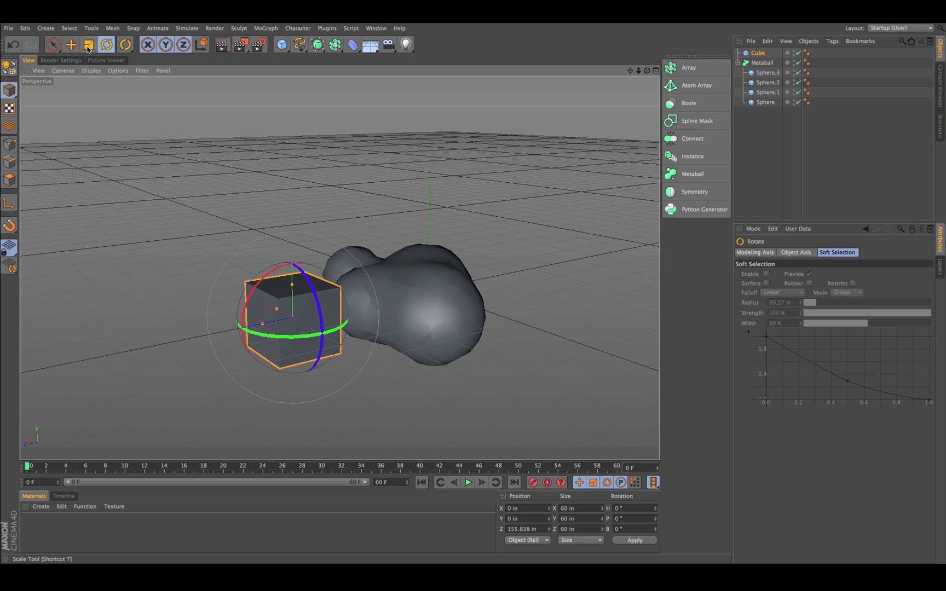
pyautogui.click(89, 44)
pyautogui.moveTo(385, 377); pyautogui.dragTo(345, 383)
pyautogui.keyDown('alt'); pyautogui.moveTo(186, 217); pyautogui.dragTo(206, 234); pyautogui.keyUp('alt')
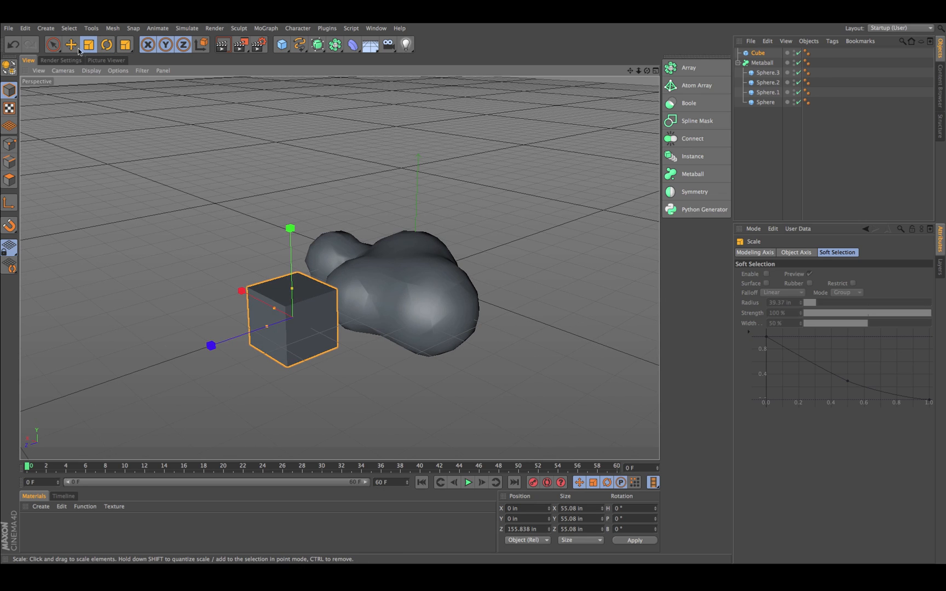
# Step: Make the cube a child of the Metaball and render the current frame in the Picture Viewer
pyautogui.click(756, 55)
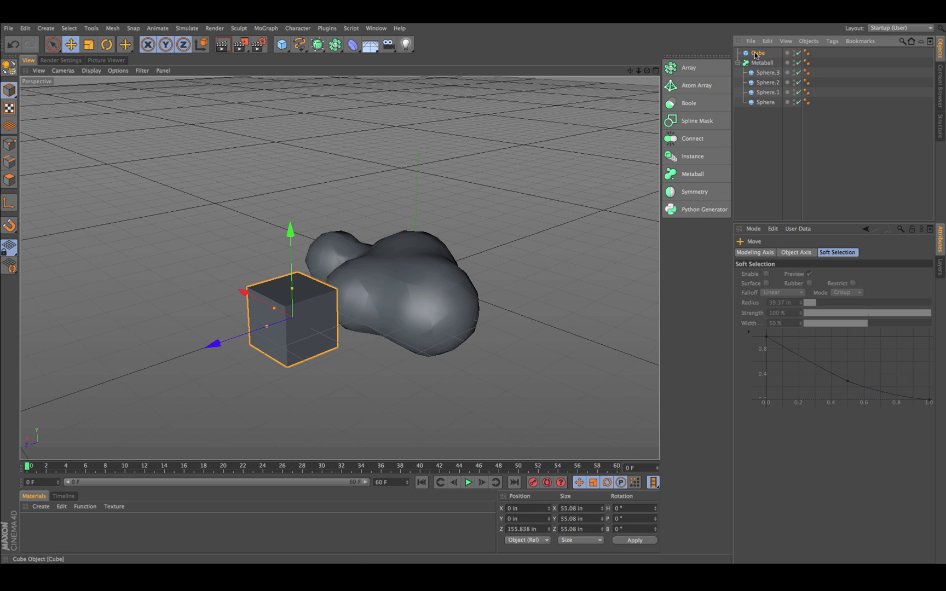
pyautogui.moveTo(760, 69); pyautogui.dragTo(761, 65)
pyautogui.keyDown('alt'); pyautogui.moveTo(589, 218); pyautogui.dragTo(603, 217); pyautogui.keyUp('alt')
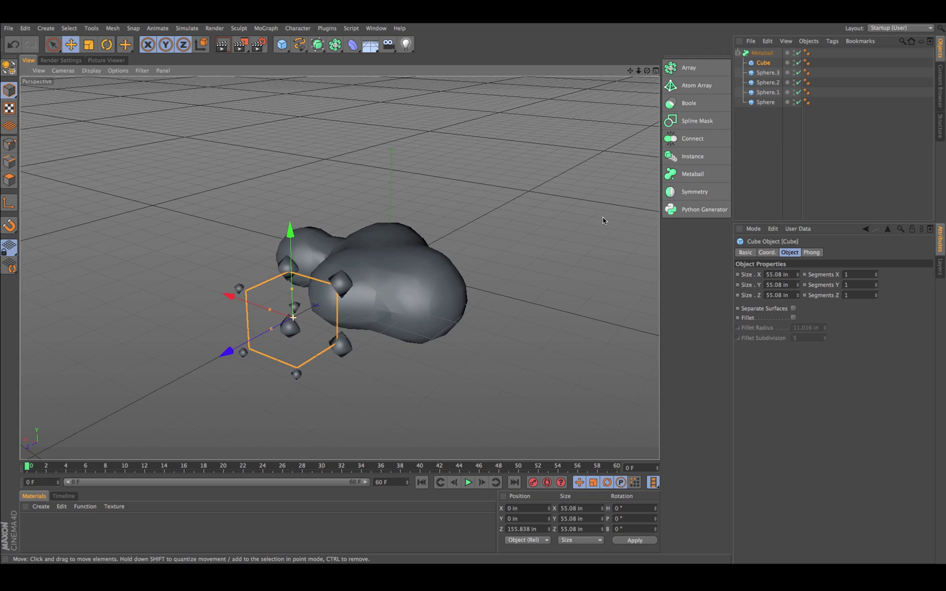
pyautogui.keyDown('alt'); pyautogui.moveTo(555, 221); pyautogui.dragTo(560, 183, button='middle'); pyautogui.keyUp('alt')
pyautogui.keyDown('alt'); pyautogui.moveTo(560, 186); pyautogui.dragTo(485, 200); pyautogui.keyUp('alt')
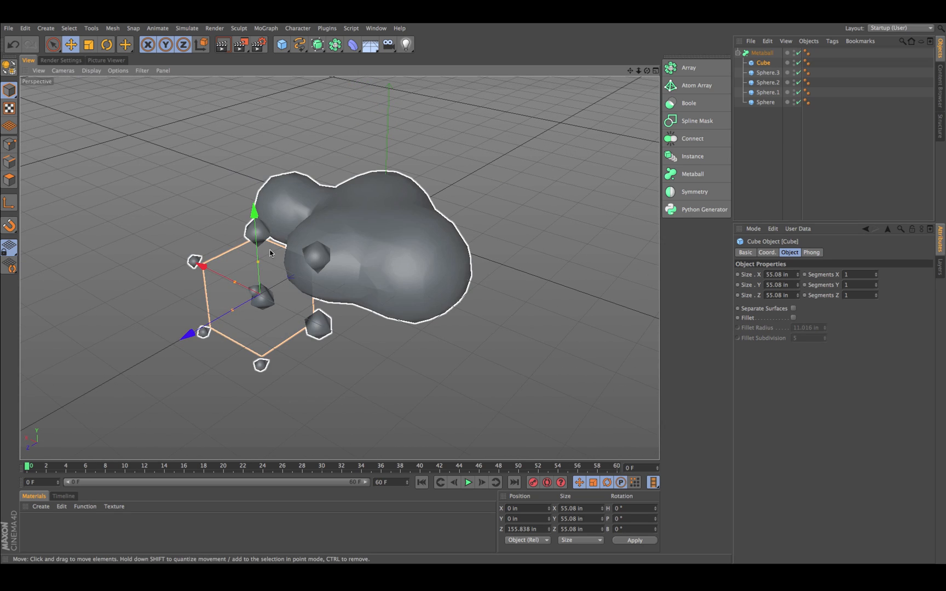
pyautogui.click(240, 46)
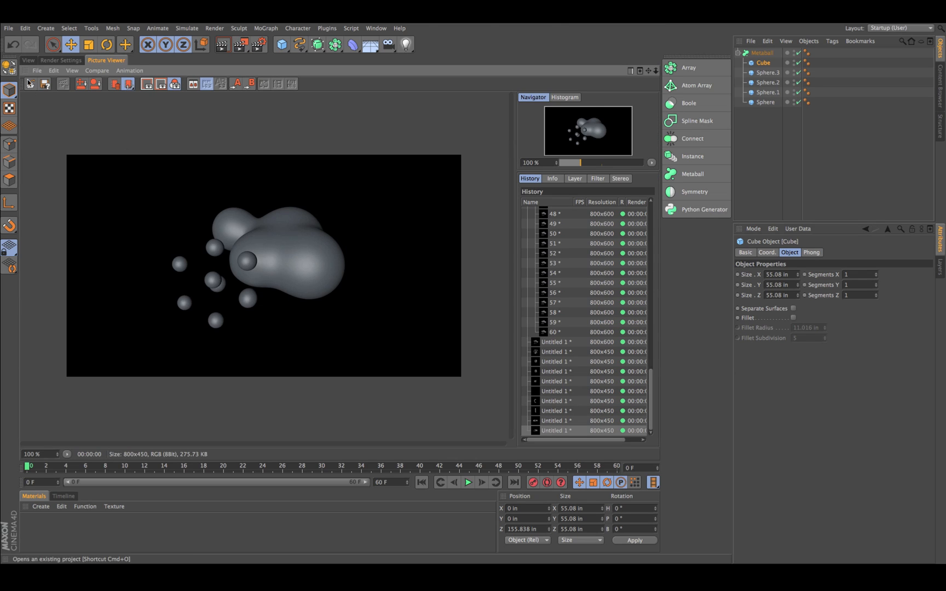
pyautogui.click(27, 61)
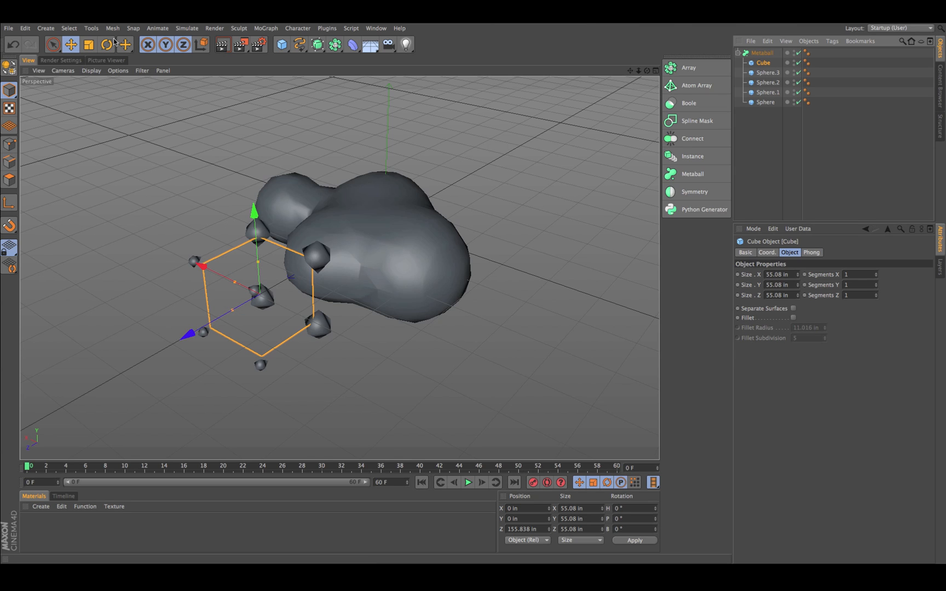
# Step: Animate the cube from about Z 65.5 in at frame 0 to about Z 179.2 in at frame 60
pyautogui.click(68, 49)
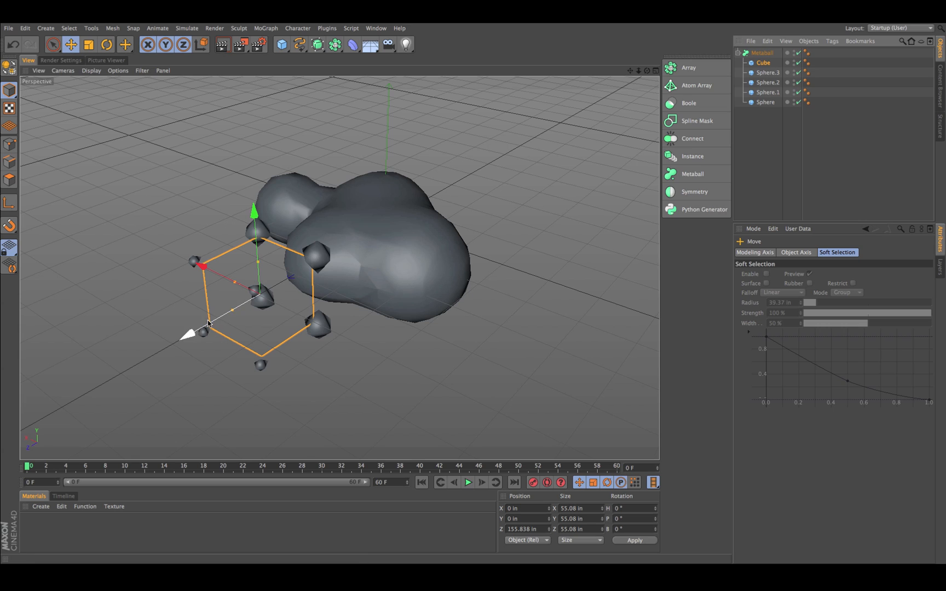
pyautogui.moveTo(210, 324); pyautogui.dragTo(292, 274)
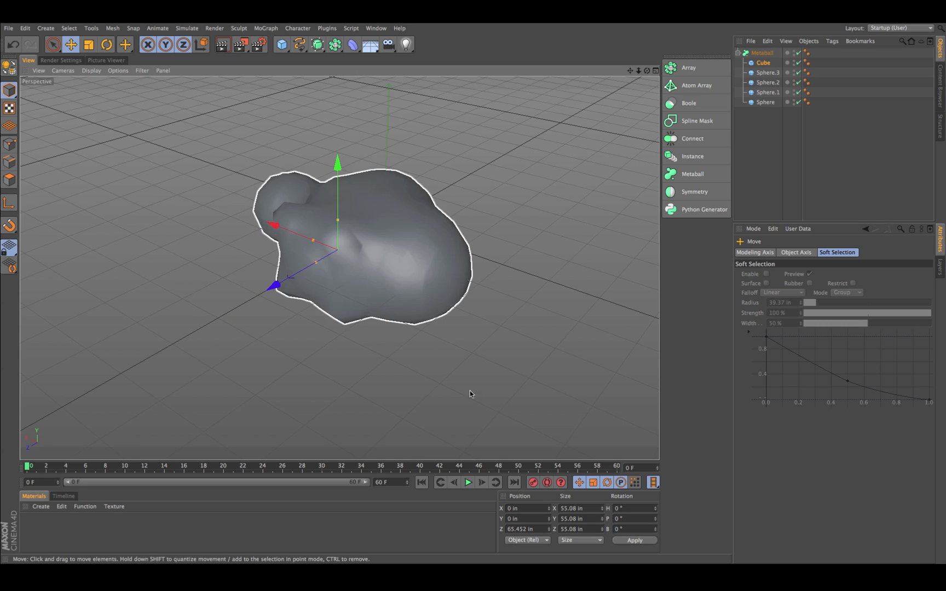
pyautogui.click(514, 483)
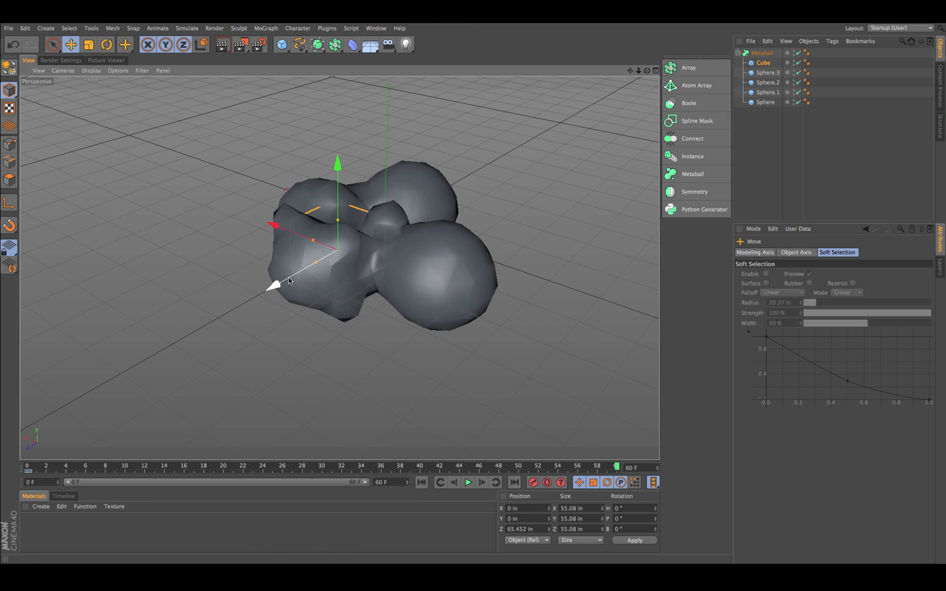
pyautogui.moveTo(274, 285); pyautogui.dragTo(182, 344)
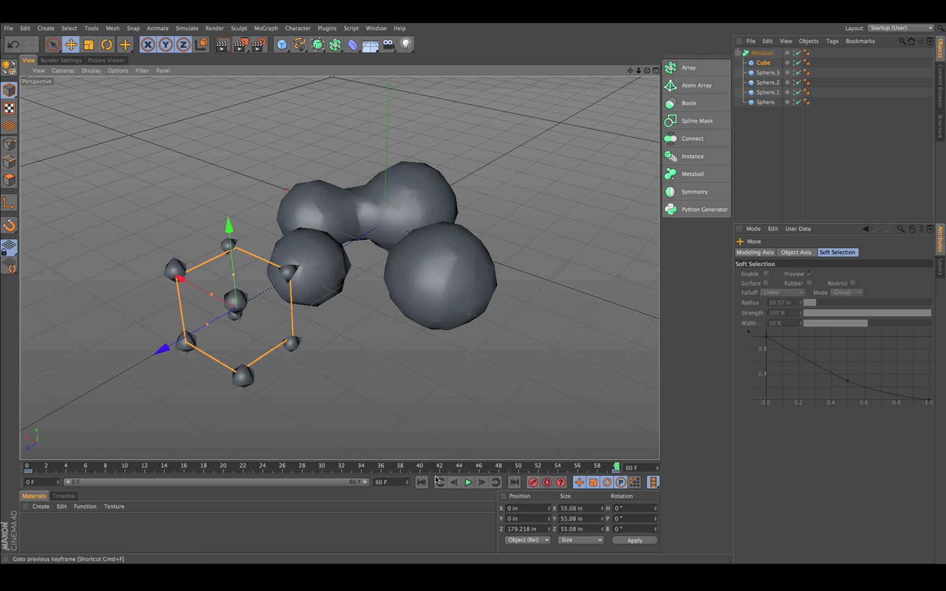
pyautogui.click(426, 482)
# Step: Play the cube animation in the viewport and its rendered frames in the Picture Viewer
pyautogui.click(468, 482)
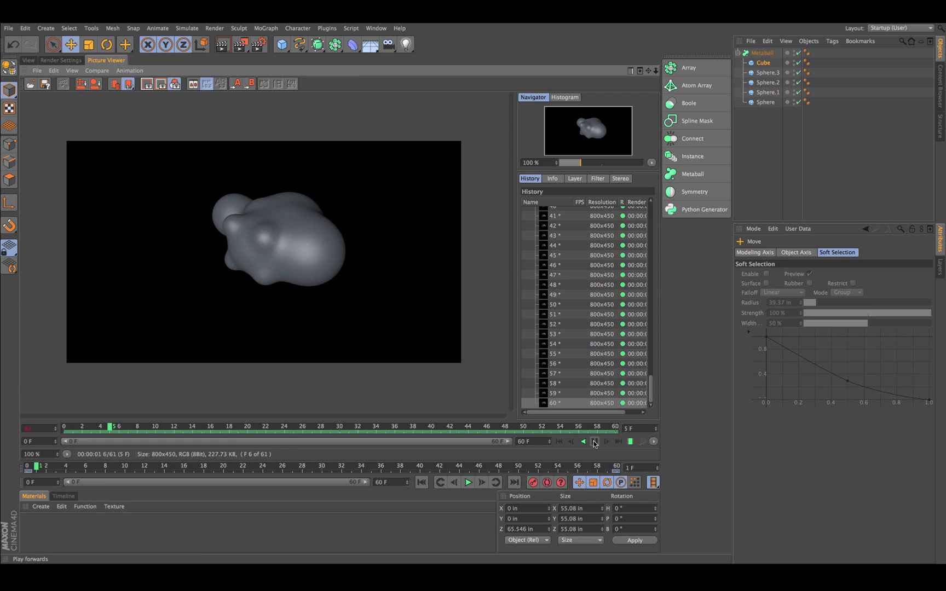
pyautogui.click(596, 441)
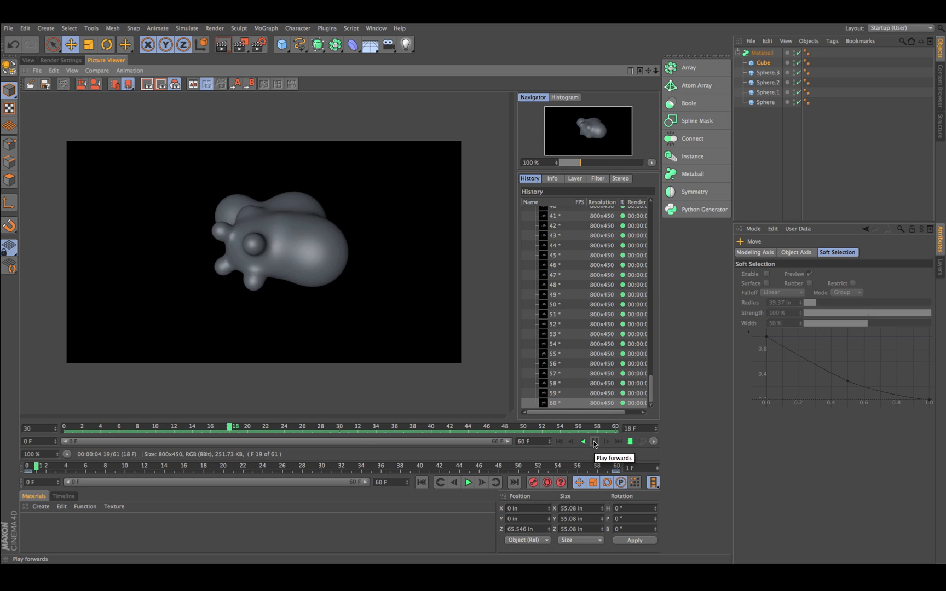
pyautogui.click(28, 60)
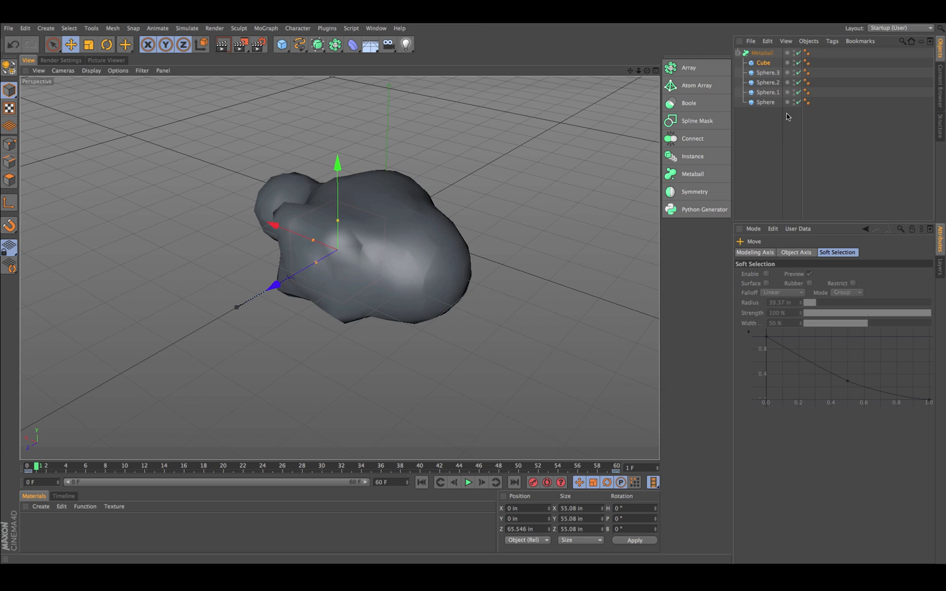
# Step: Delete the Metaball with all its children and add a cube about 13.7 × 78.7 × 37.4 in at about X -56.9, Y 59.8 in
pyautogui.moveTo(787, 117); pyautogui.dragTo(743, 44)
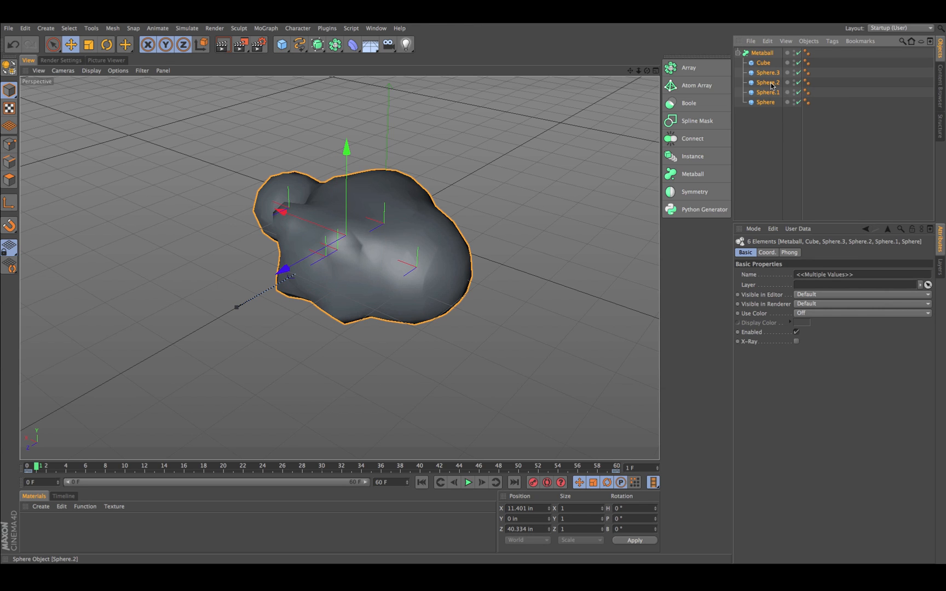
pyautogui.press('Delete')
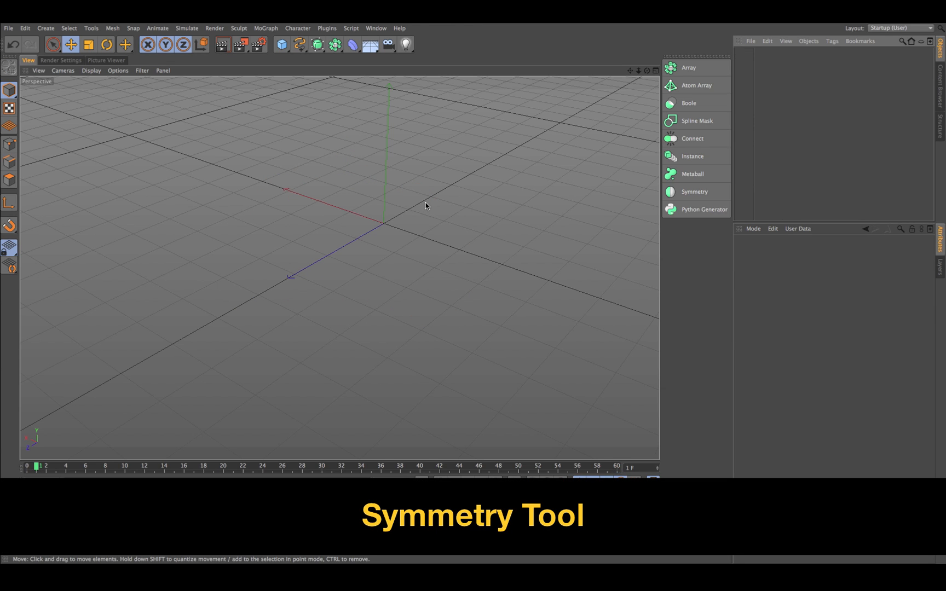
pyautogui.click(282, 45)
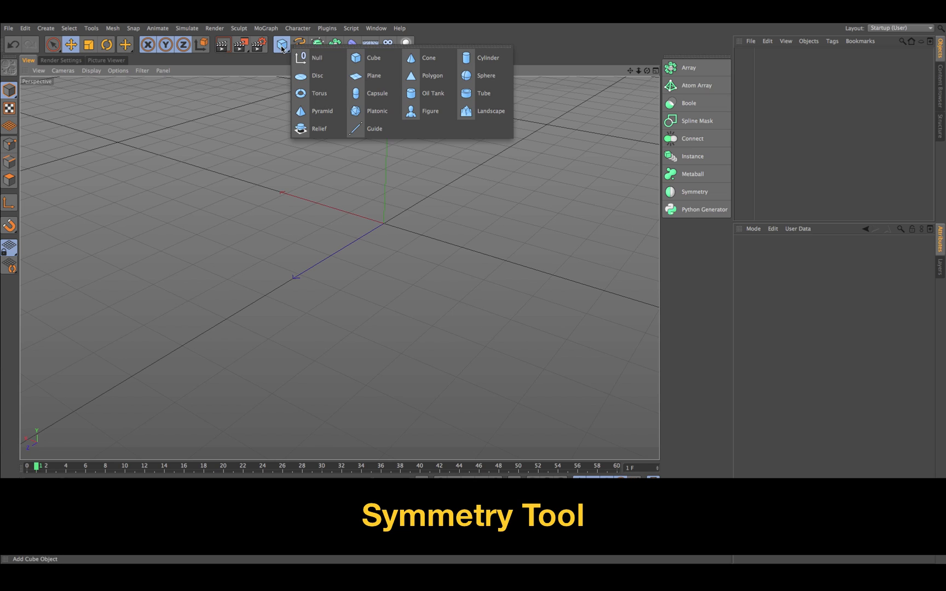
pyautogui.click(367, 59)
pyautogui.moveTo(313, 205); pyautogui.dragTo(385, 70)
pyautogui.moveTo(322, 144); pyautogui.dragTo(399, 170)
# Step: Add a Symmetry object and make the cube its child to mirror the column
pyautogui.click(690, 192)
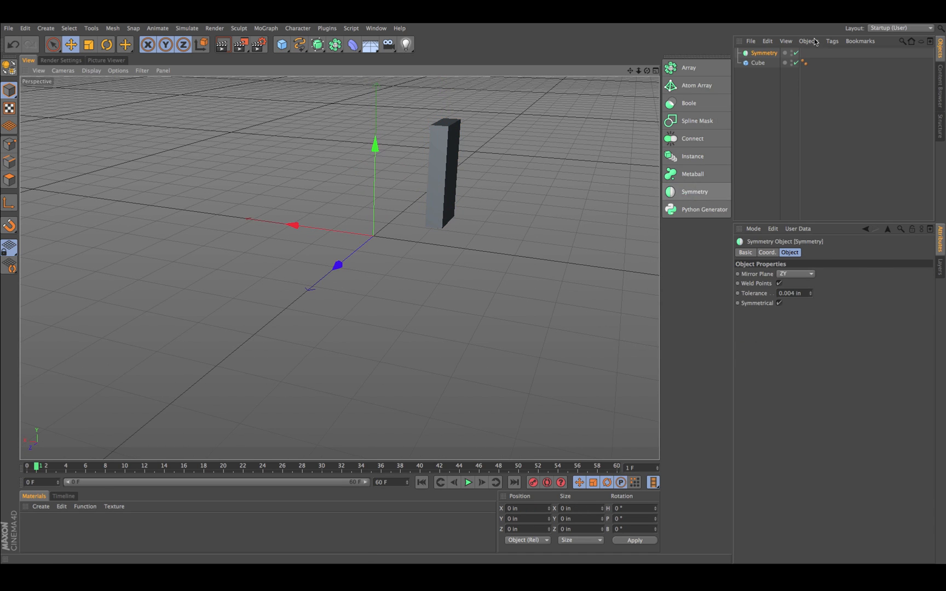
pyautogui.moveTo(758, 65); pyautogui.dragTo(764, 54)
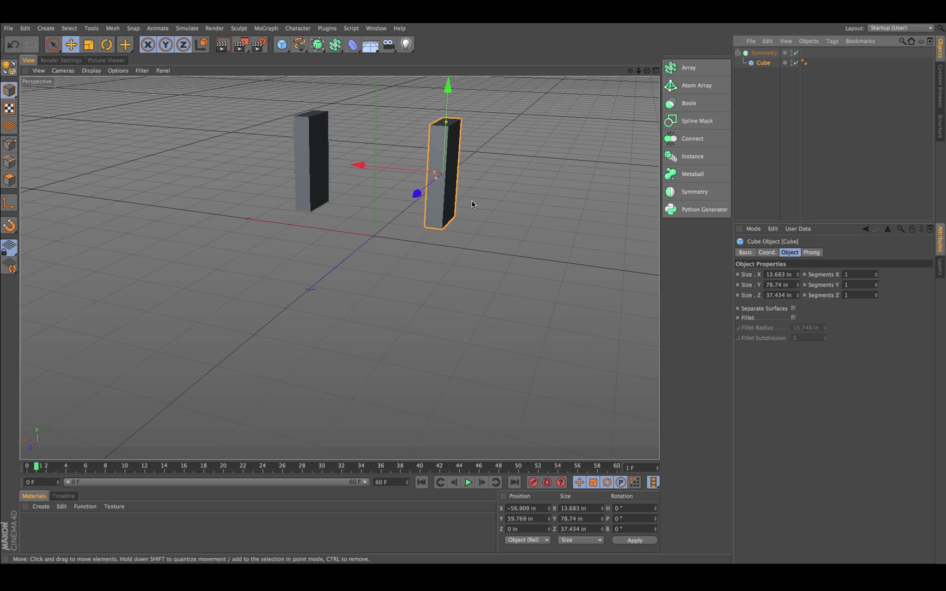
pyautogui.keyDown('alt'); pyautogui.moveTo(473, 205); pyautogui.dragTo(511, 180); pyautogui.keyUp('alt')
pyautogui.keyDown('alt'); pyautogui.moveTo(329, 321); pyautogui.dragTo(357, 340); pyautogui.keyUp('alt')
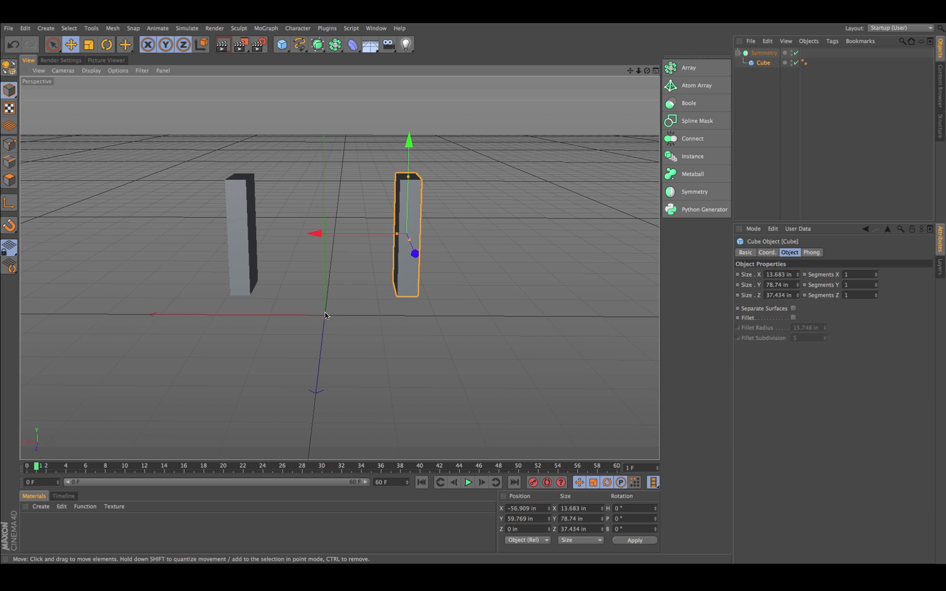
pyautogui.keyDown('alt'); pyautogui.moveTo(394, 312); pyautogui.dragTo(355, 311); pyautogui.keyUp('alt')
# Step: Set the Symmetry object's mirror plane to XY and move the cube to about Z 43.4 in
pyautogui.click(764, 53)
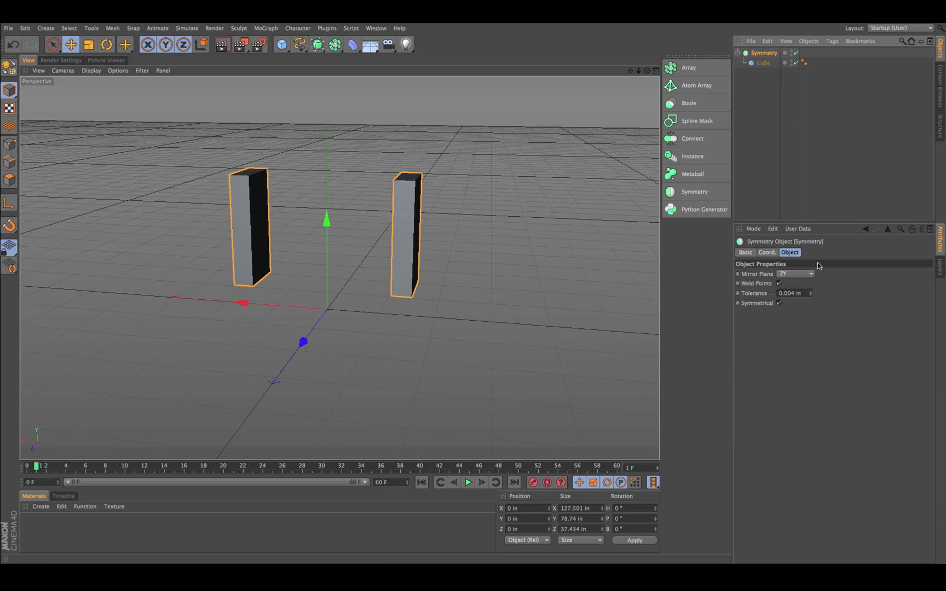
pyautogui.click(812, 275)
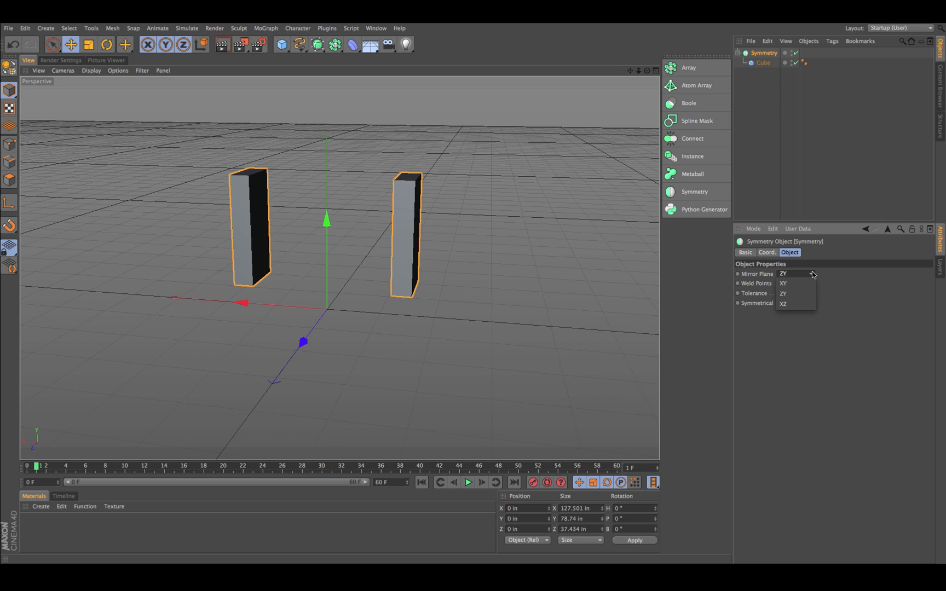
pyautogui.click(807, 284)
pyautogui.keyDown('alt'); pyautogui.moveTo(576, 300); pyautogui.dragTo(501, 237); pyautogui.keyUp('alt')
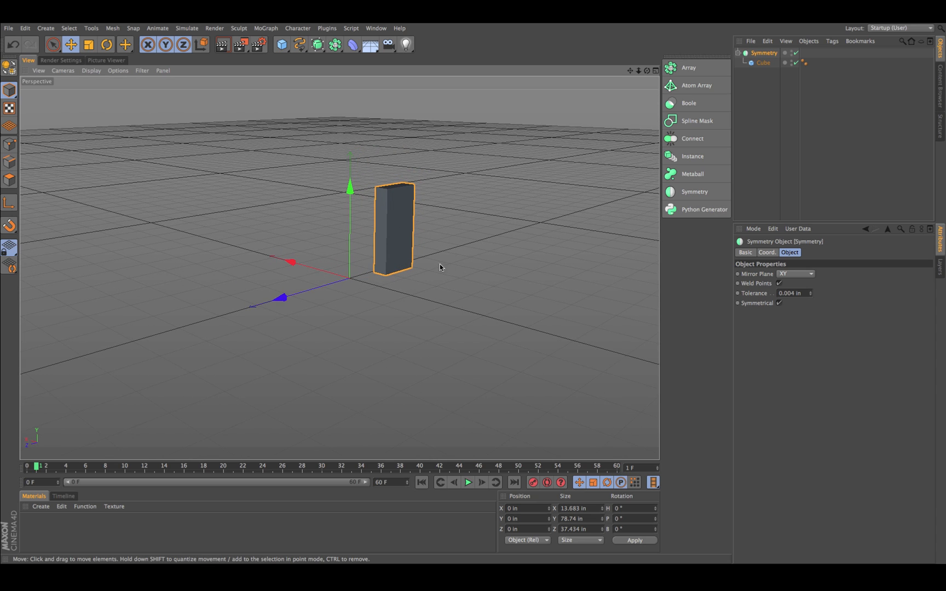
pyautogui.keyDown('alt'); pyautogui.moveTo(440, 266); pyautogui.dragTo(504, 259); pyautogui.keyUp('alt')
pyautogui.click(748, 63)
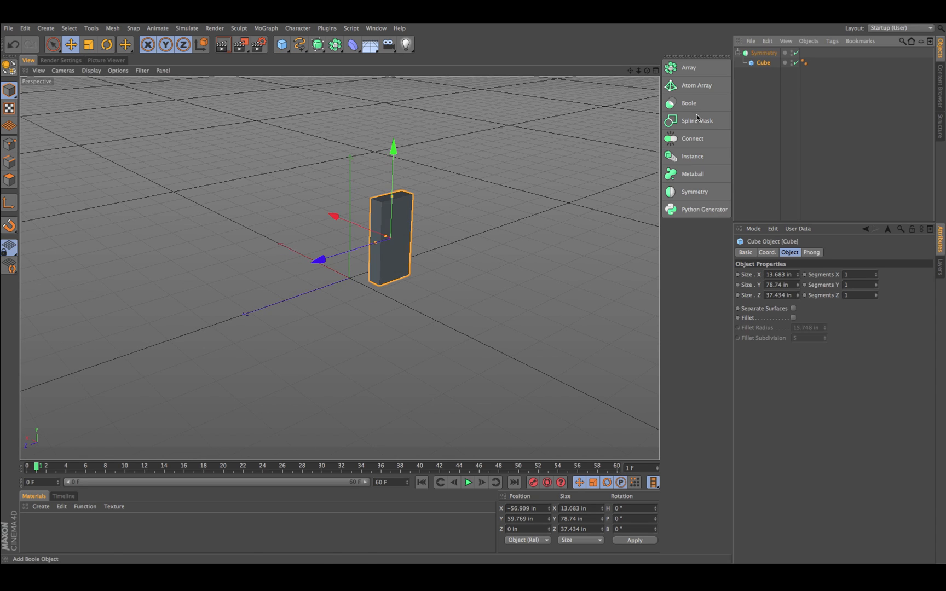
pyautogui.keyDown('alt'); pyautogui.moveTo(613, 186); pyautogui.dragTo(572, 192); pyautogui.keyUp('alt')
pyautogui.moveTo(384, 257); pyautogui.dragTo(460, 249)
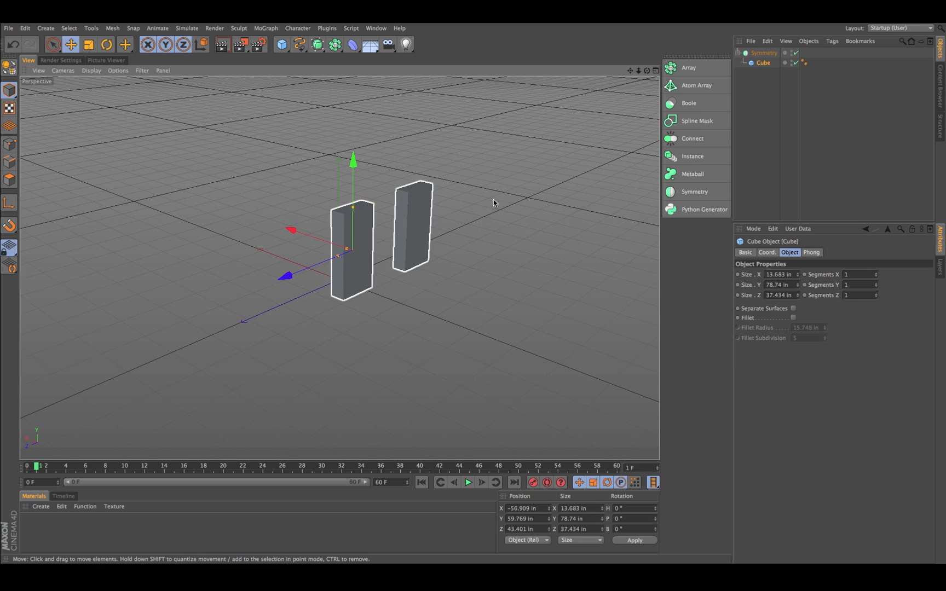
# Step: Try the XZ mirror plane on the Symmetry object and change it back to ZY
pyautogui.click(765, 53)
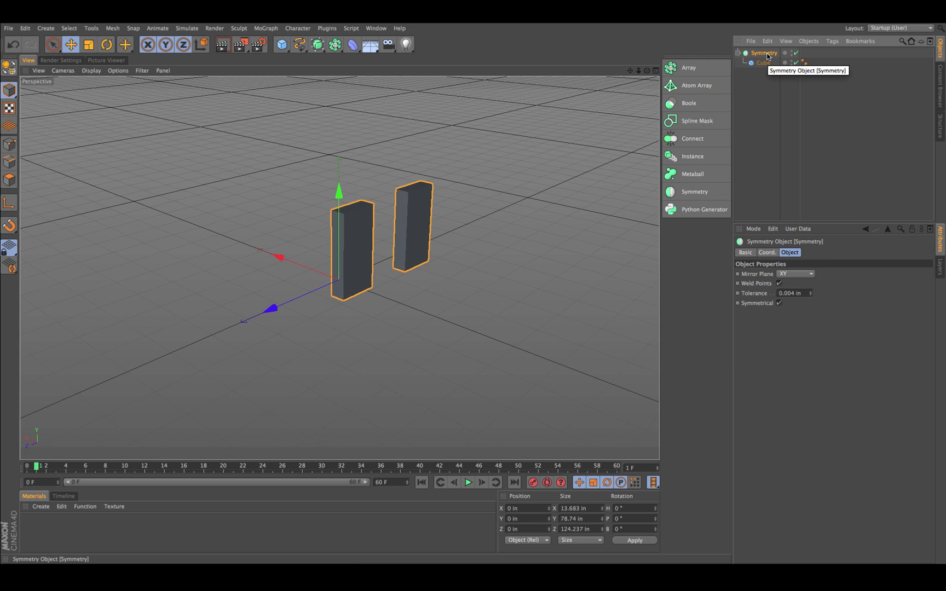
pyautogui.click(811, 275)
pyautogui.click(800, 304)
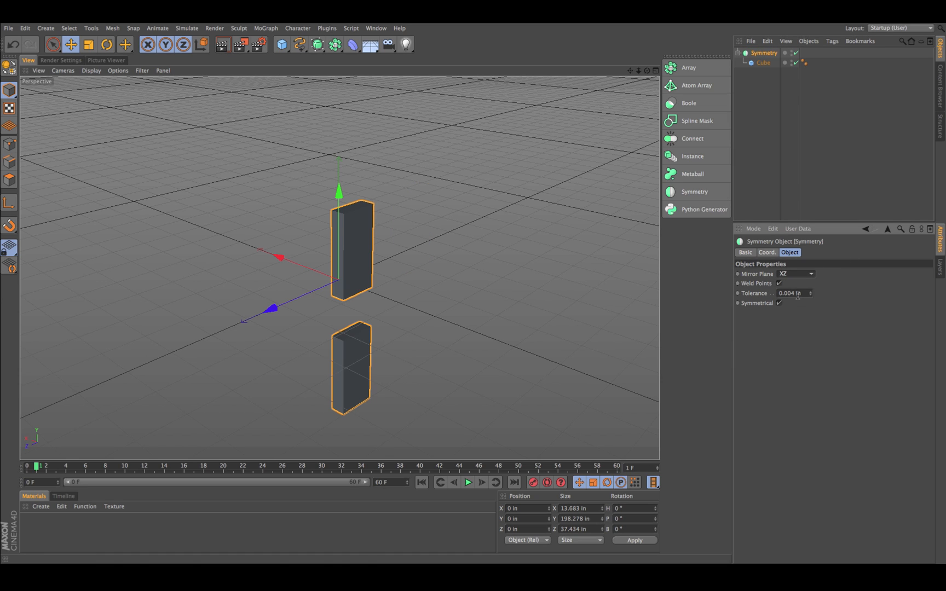
pyautogui.keyDown('alt'); pyautogui.moveTo(497, 298); pyautogui.dragTo(513, 276); pyautogui.keyUp('alt')
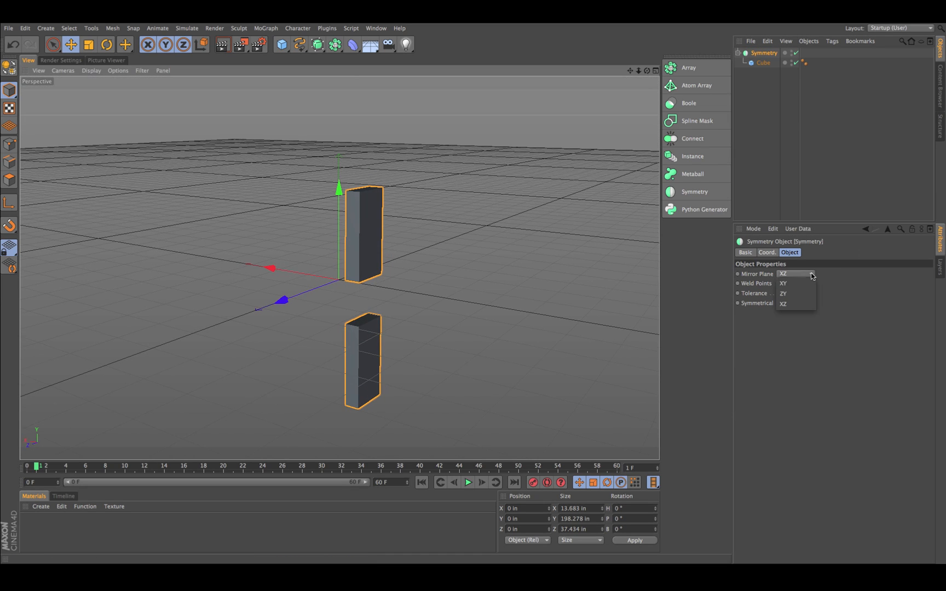
pyautogui.click(797, 290)
pyautogui.keyDown('alt'); pyautogui.moveTo(560, 270); pyautogui.dragTo(536, 222); pyautogui.keyUp('alt')
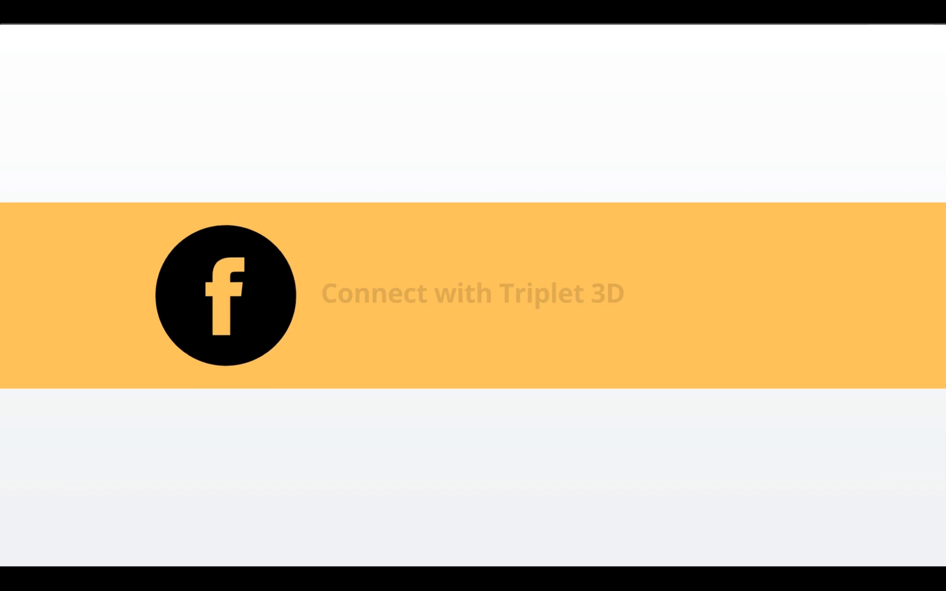